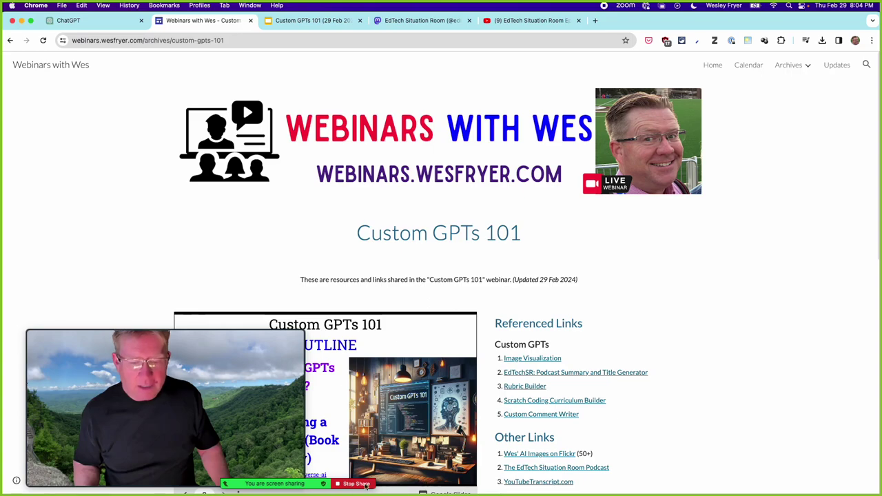
# - Post the pasted Custom GPTs 101 resources link to Everyone in the Zoom chat, then close the chat
pyautogui.moveTo(247, 446)
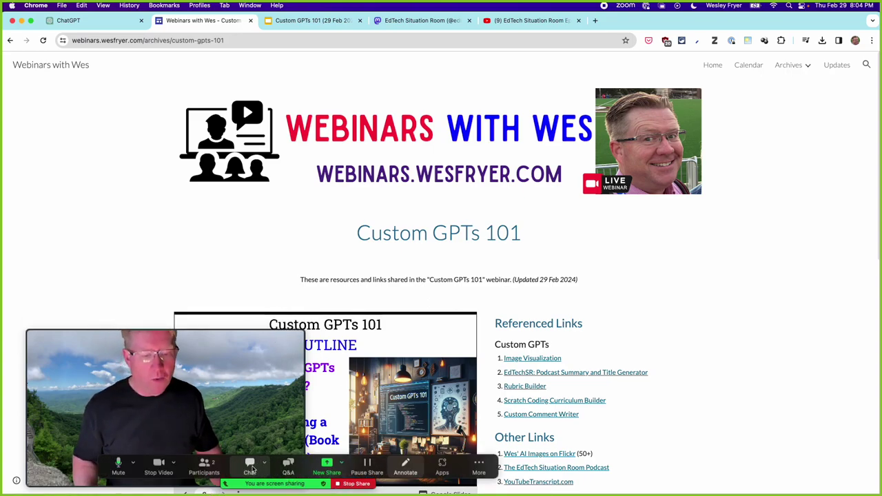
pyautogui.click(250, 466)
pyautogui.write('https://webinars.wesfryer.com/archives/custom-gpts-101')
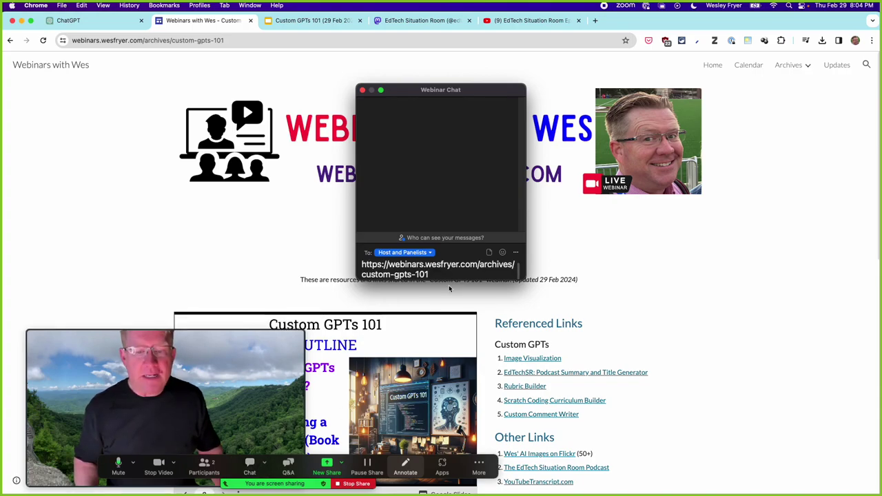
pyautogui.click(422, 253)
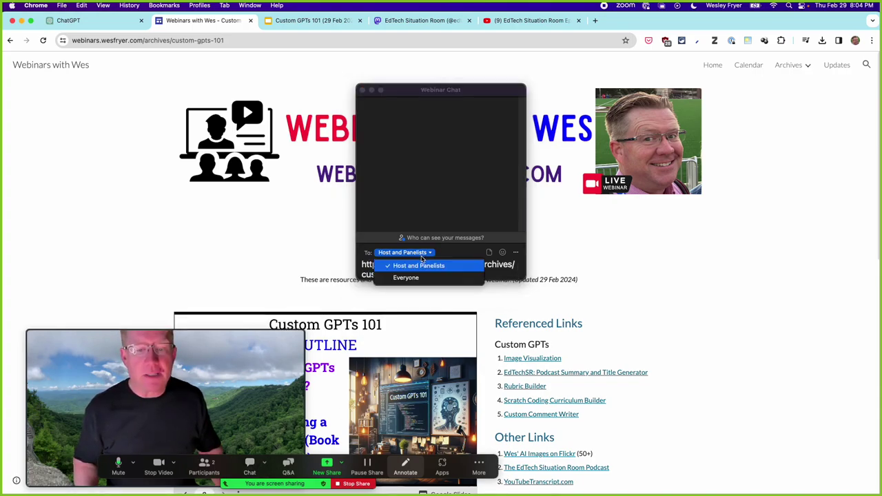
pyautogui.click(415, 278)
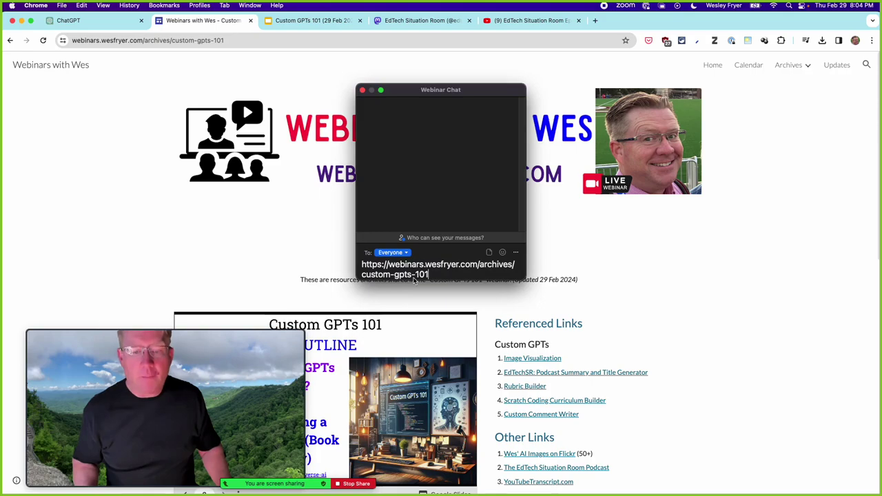
pyautogui.press('Return')
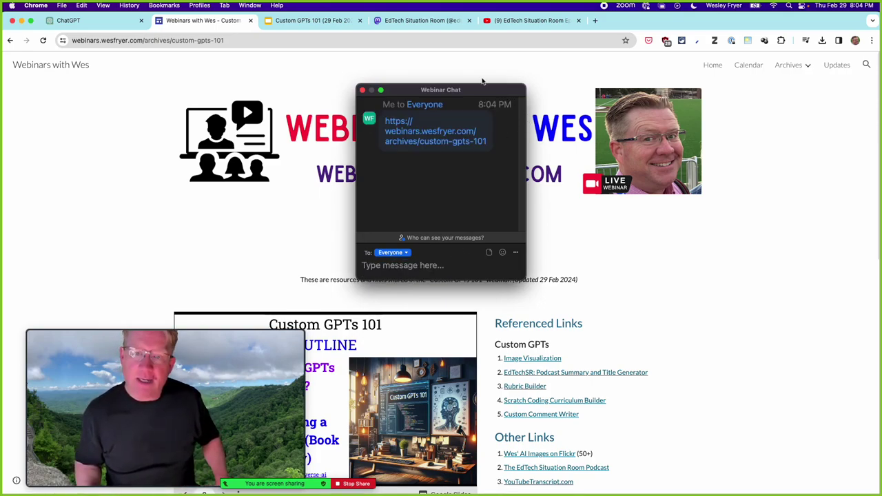
pyautogui.press('super+m')
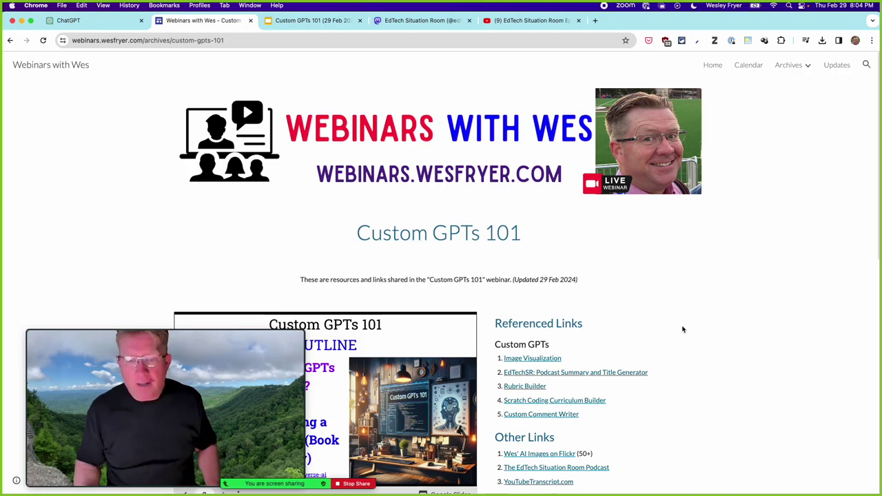
pyautogui.moveTo(237, 337); pyautogui.dragTo(755, 246)
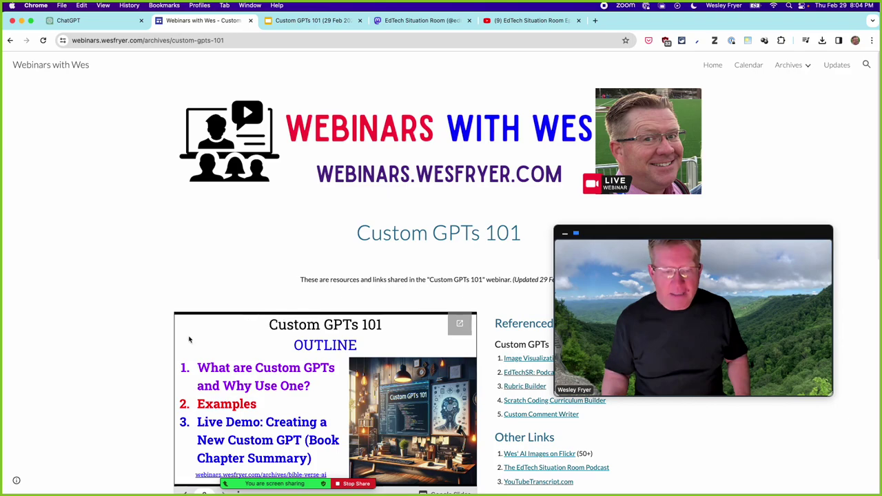
pyautogui.scroll(-3, 521, 343)
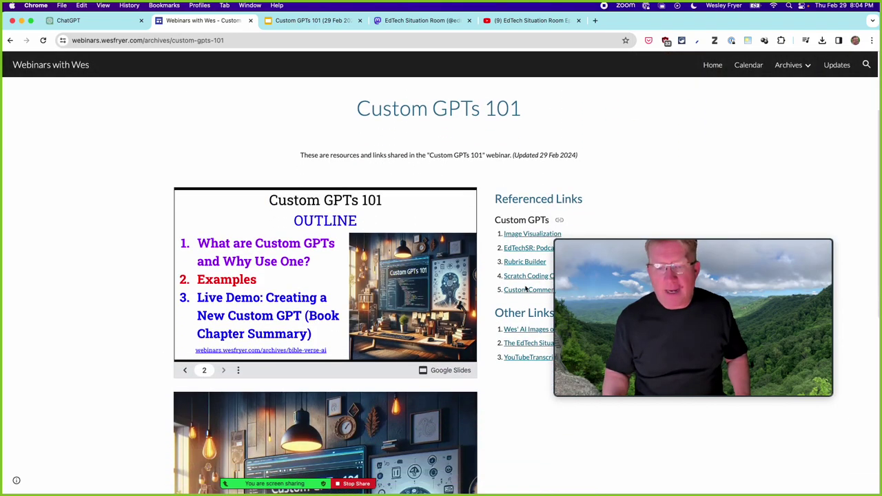
pyautogui.moveTo(629, 235); pyautogui.dragTo(656, 395)
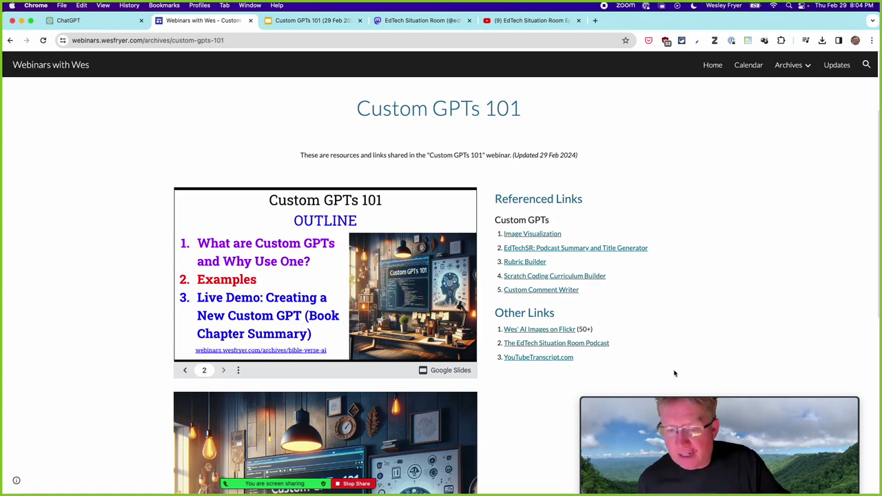
pyautogui.moveTo(689, 393); pyautogui.dragTo(145, 335)
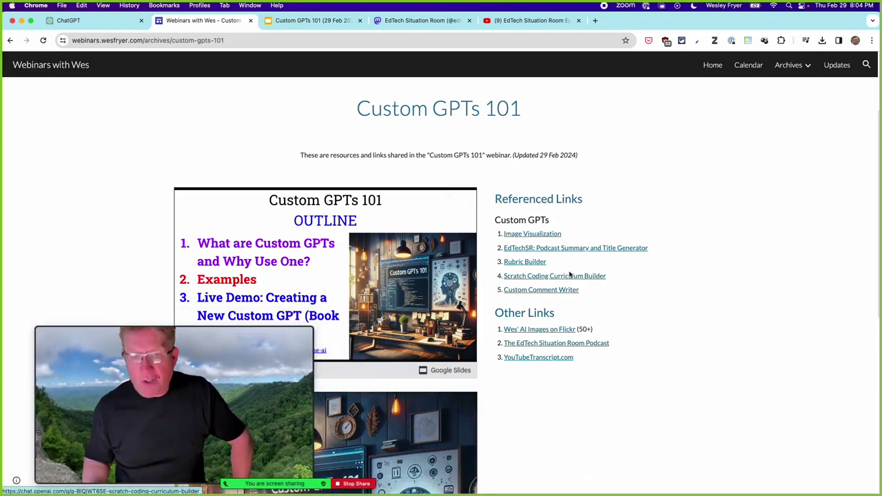
pyautogui.scroll(3, 675, 257)
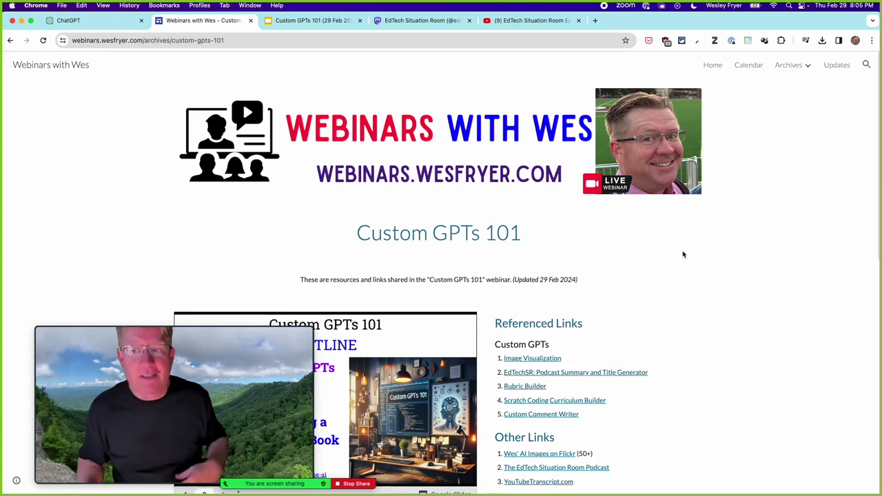
pyautogui.moveTo(793, 76)
pyautogui.click(793, 90)
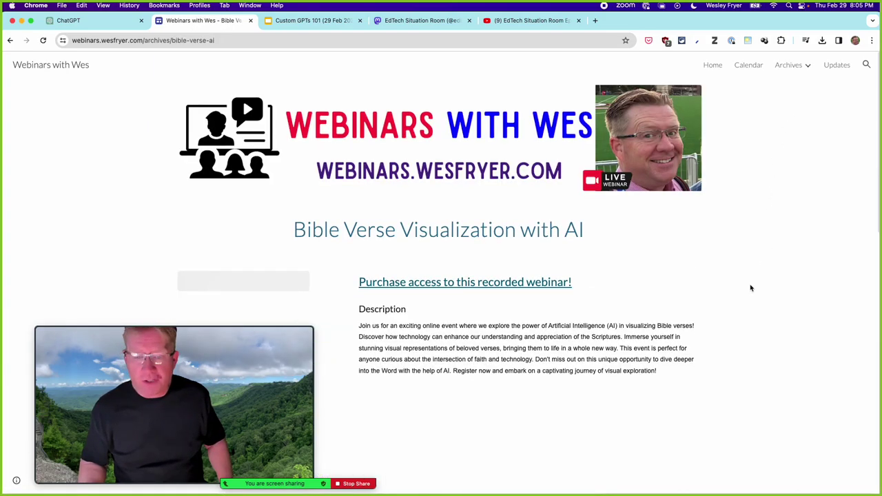
pyautogui.scroll(-3, 758, 283)
pyautogui.scroll(-5, 751, 288)
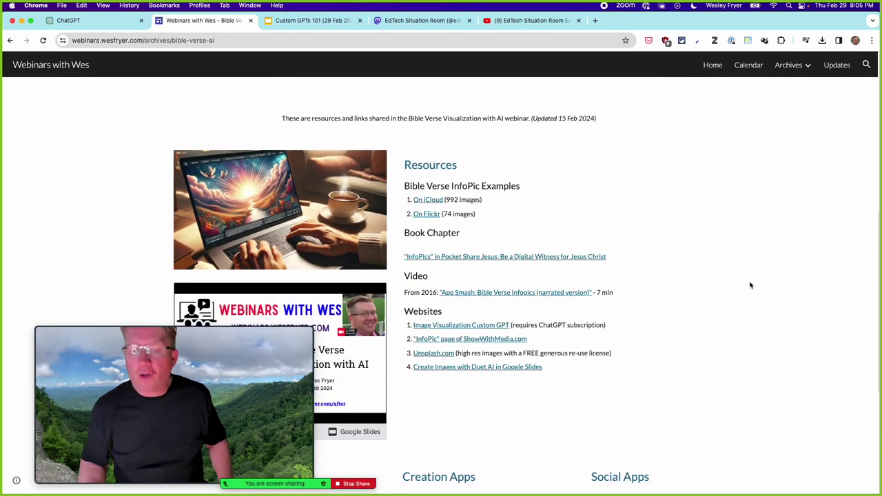
pyautogui.scroll(5, 750, 286)
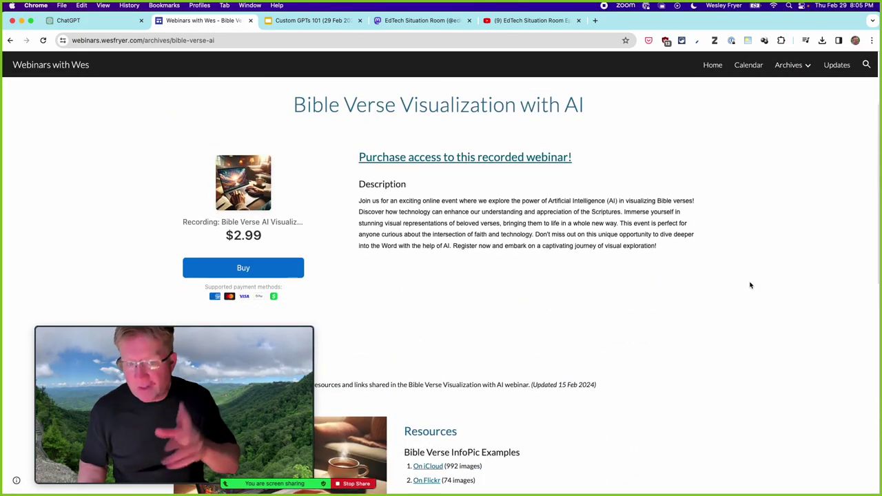
pyautogui.scroll(1, 404, 267)
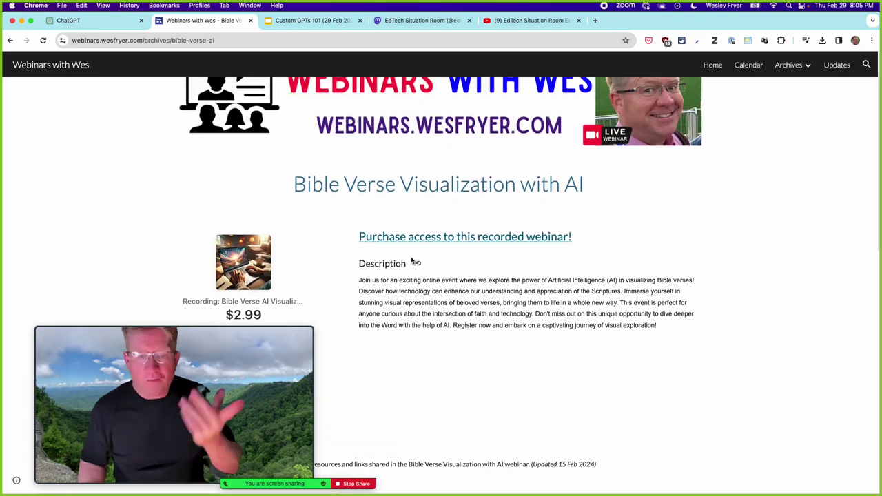
pyautogui.scroll(1, 408, 237)
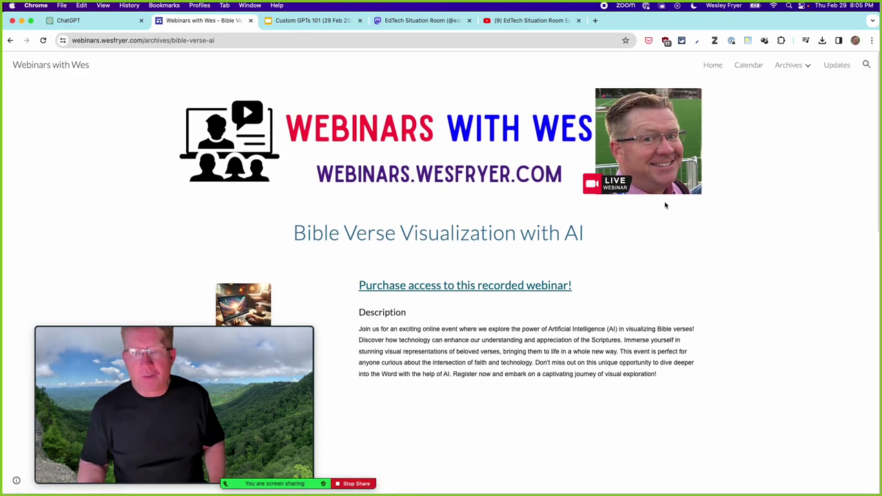
pyautogui.click(794, 65)
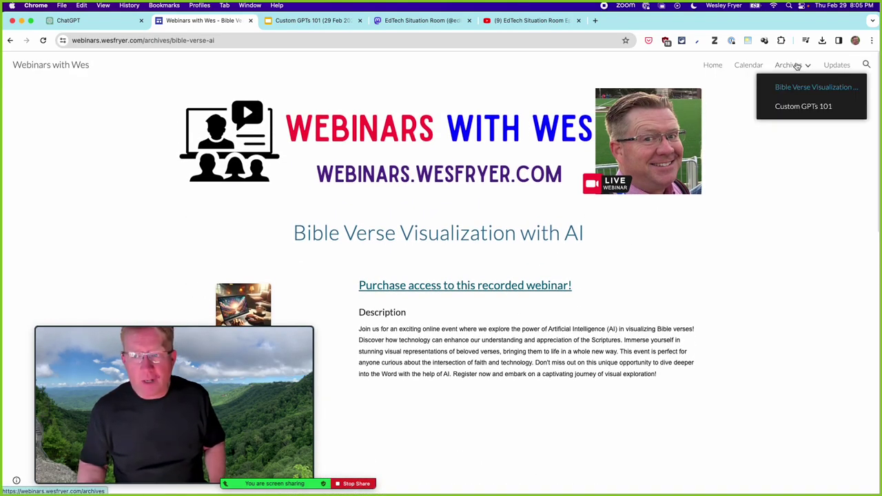
pyautogui.click(796, 107)
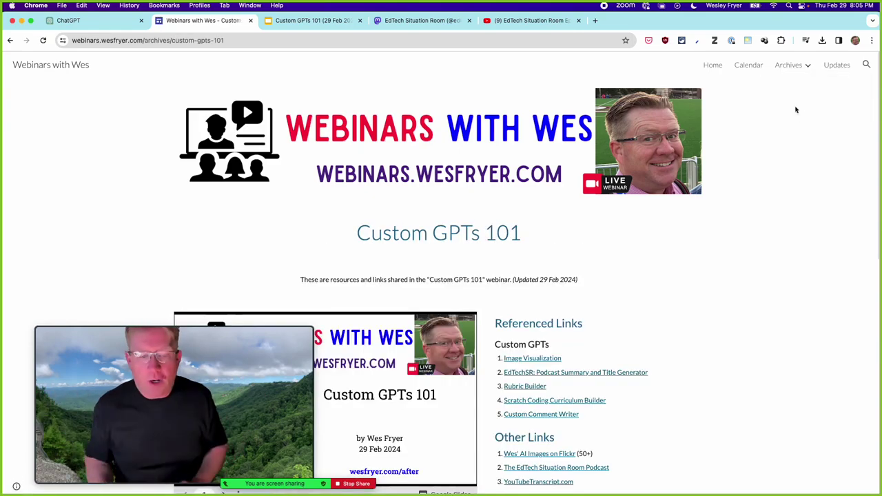
pyautogui.moveTo(207, 321); pyautogui.dragTo(822, 284)
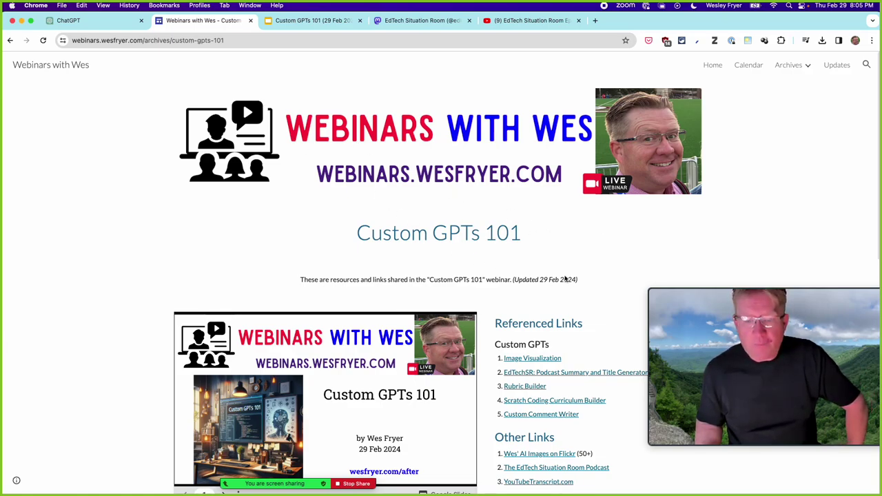
pyautogui.click(308, 21)
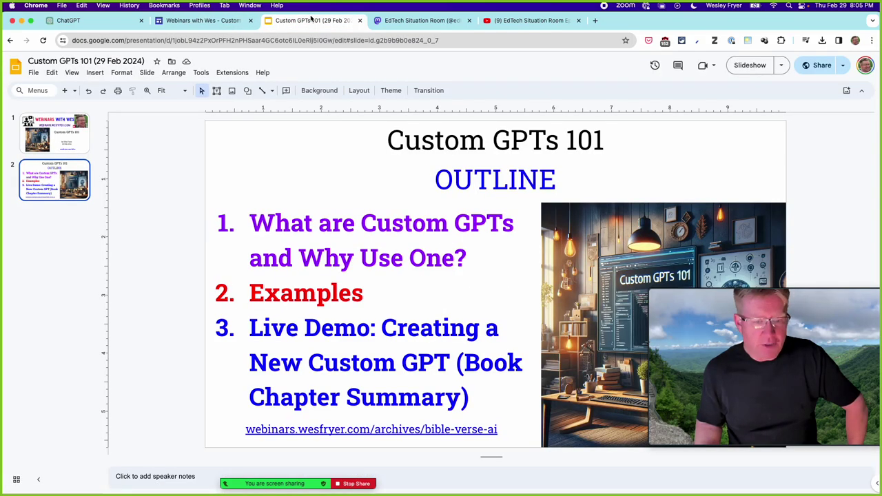
pyautogui.click(211, 23)
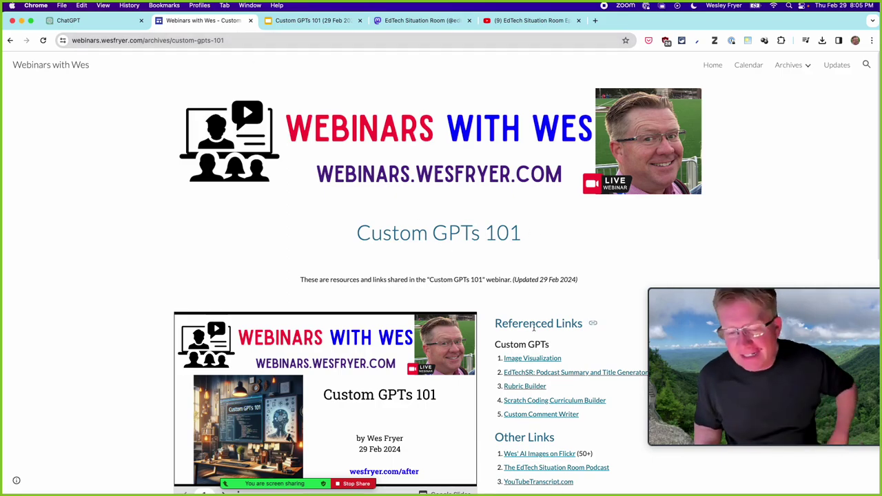
# - Switch to the ChatGPT tab showing a blank GPT-4 chat and the custom GPT list
pyautogui.click(101, 20)
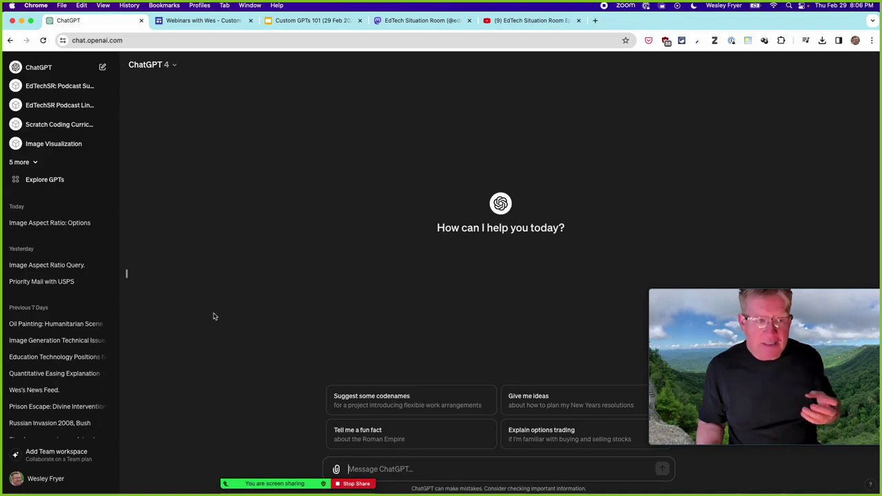
# - Open Explore GPTs and show the DALL·E category's top picks like Logo Creator
pyautogui.click(43, 180)
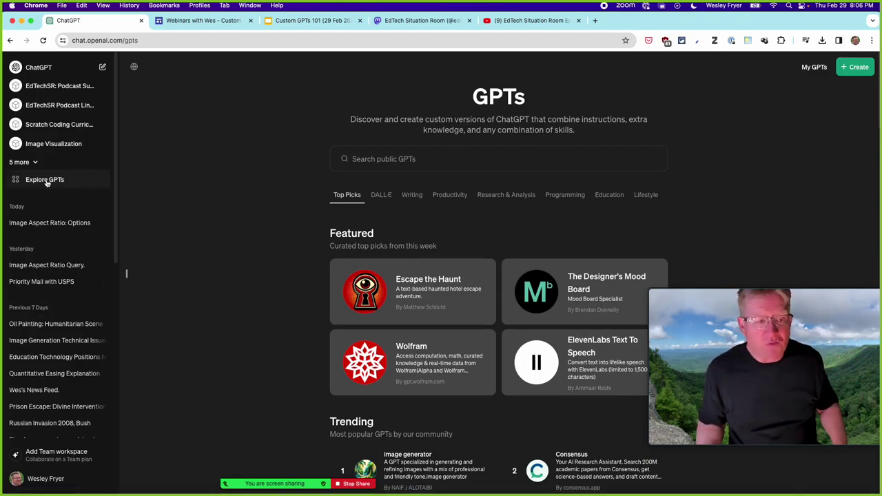
pyautogui.moveTo(752, 297)
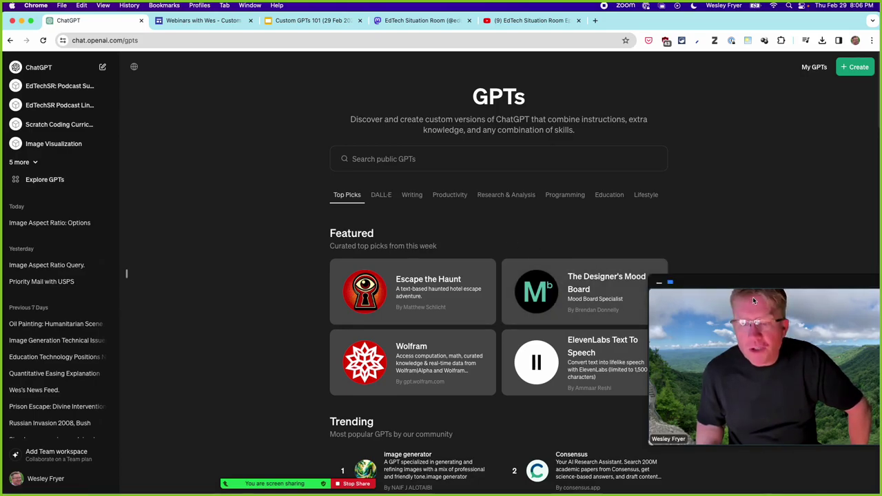
pyautogui.moveTo(767, 288); pyautogui.dragTo(120, 294)
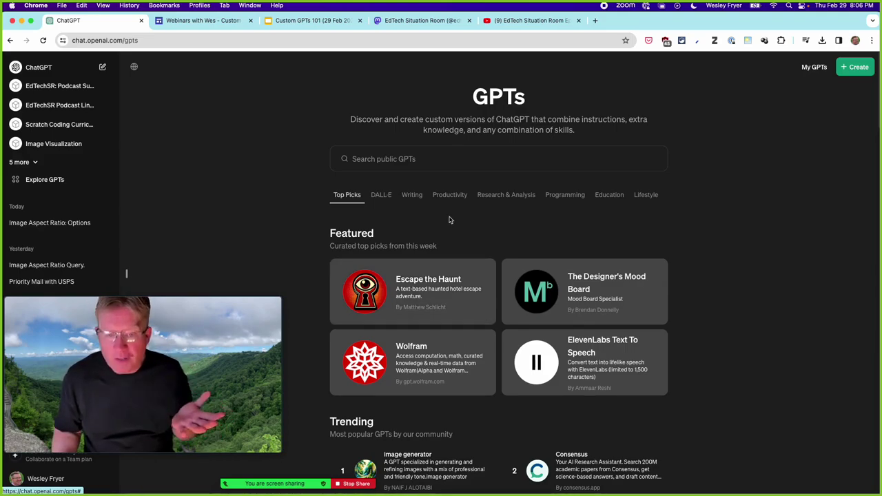
pyautogui.click(381, 194)
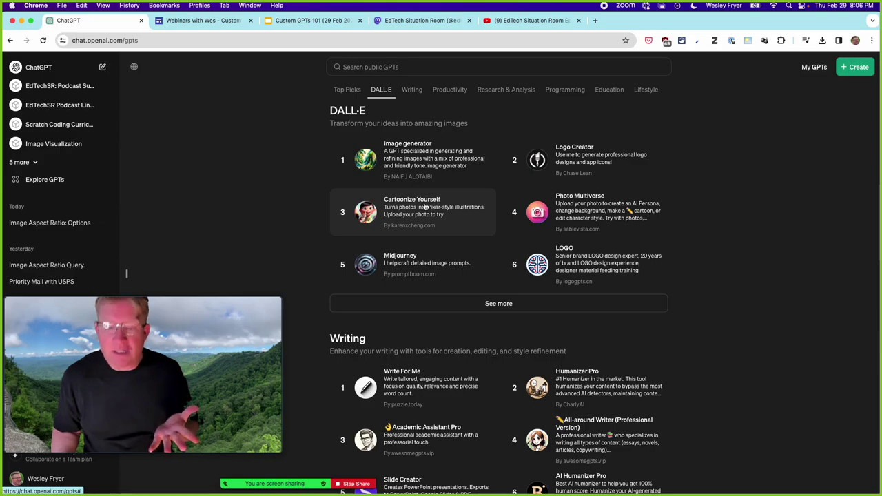
# - Expand the DALL·E list, browse Programming, Education and Lifestyle, then open Image Visualization
pyautogui.click(500, 302)
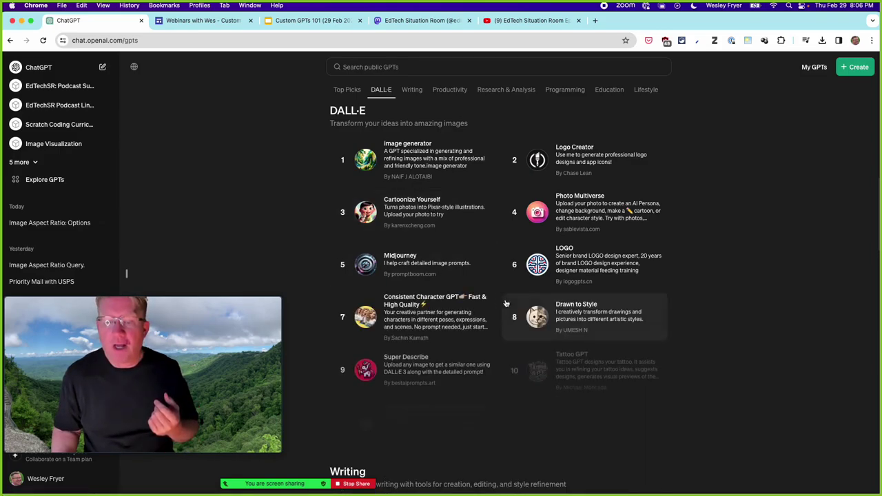
pyautogui.scroll(-1, 606, 263)
pyautogui.scroll(-1, 606, 262)
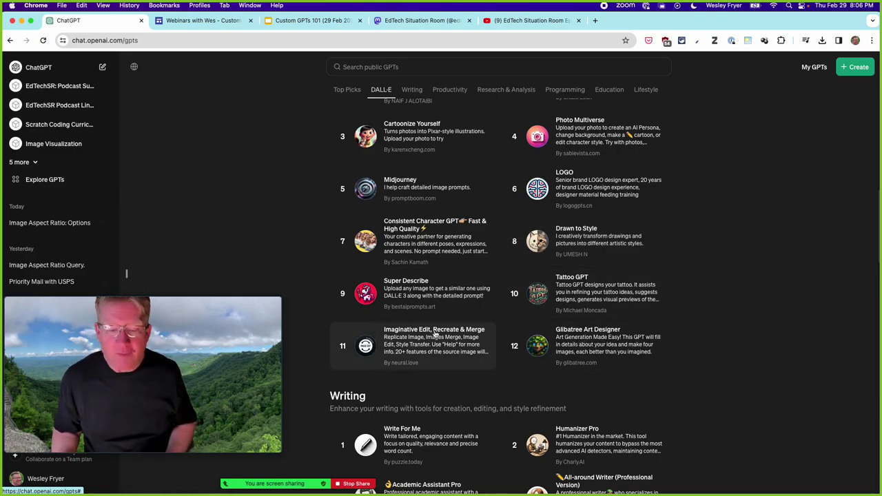
pyautogui.scroll(-5, 435, 322)
pyautogui.scroll(-10, 434, 322)
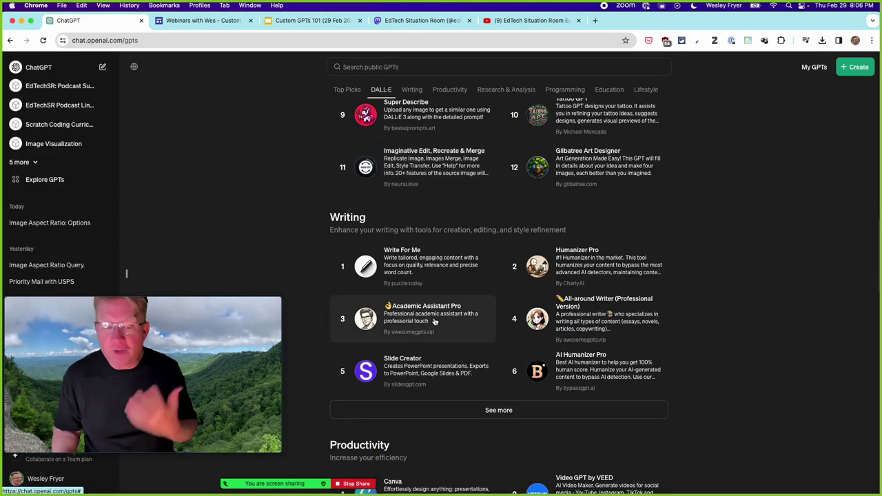
pyautogui.scroll(-4, 435, 322)
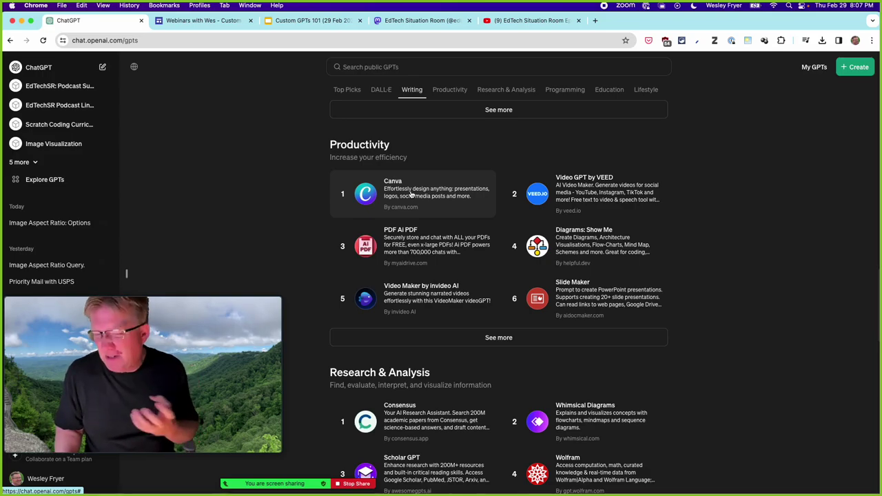
pyautogui.scroll(-5, 411, 194)
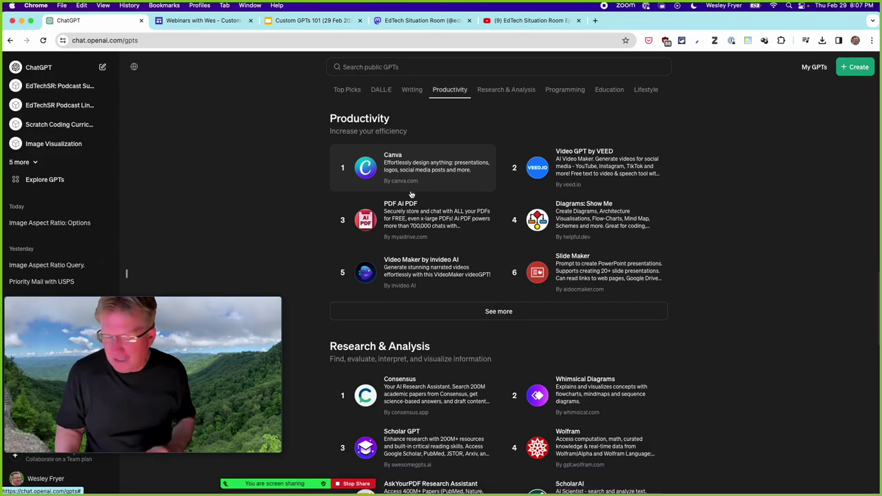
pyautogui.scroll(-15, 411, 195)
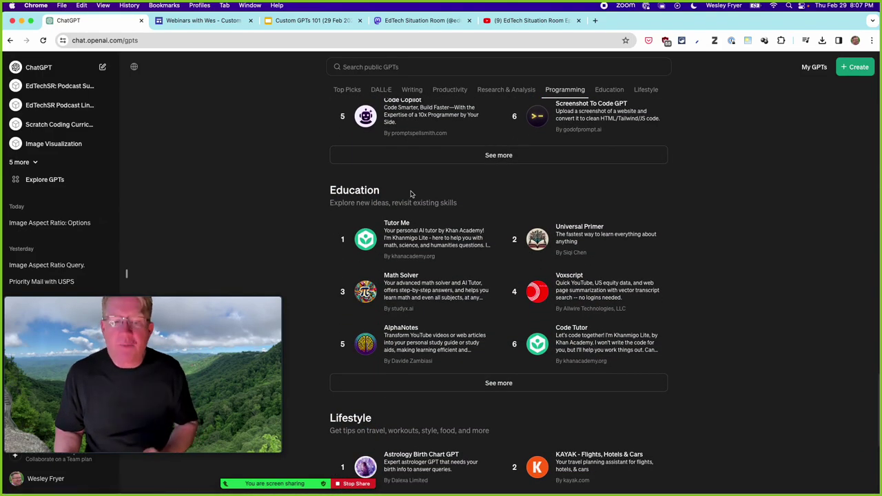
pyautogui.scroll(-10, 411, 195)
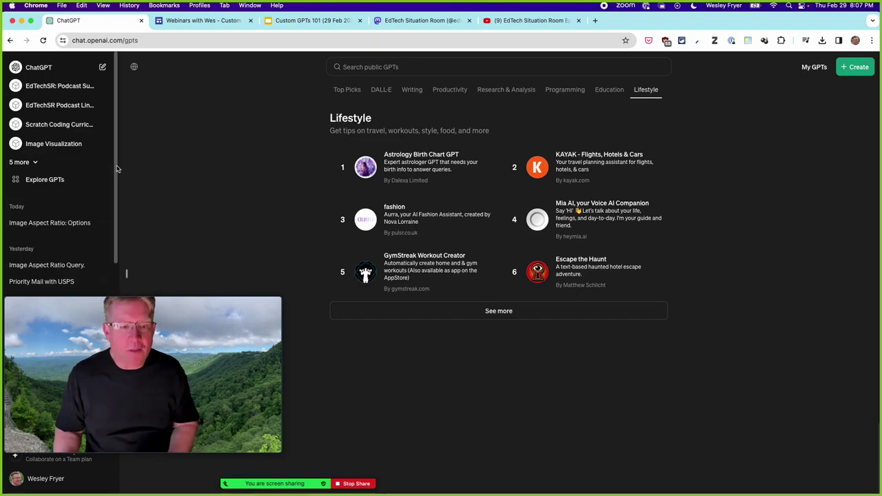
pyautogui.click(46, 144)
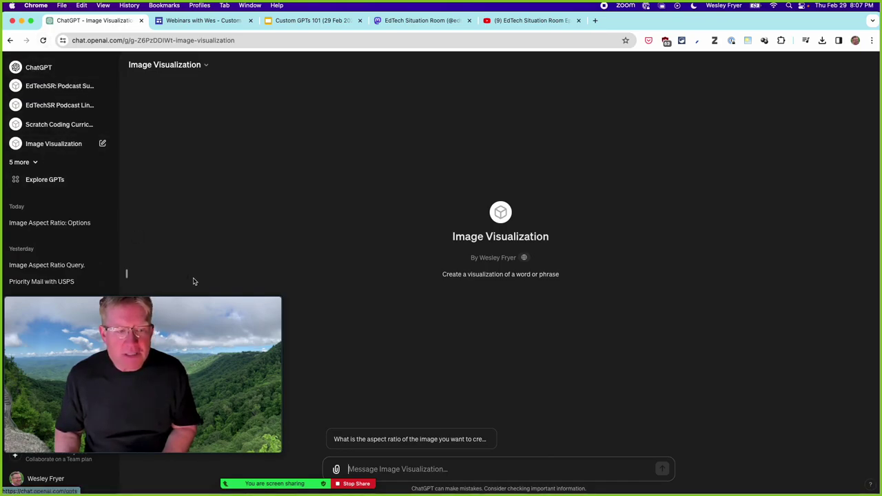
# - Move the Zoom video aside and open the earlier Oil Painting chat from history
pyautogui.moveTo(172, 309); pyautogui.dragTo(750, 58)
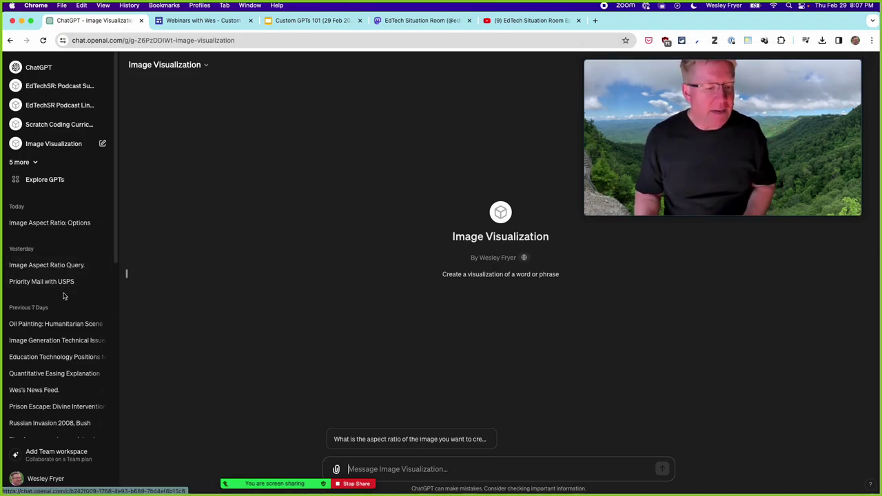
pyautogui.scroll(-3, 62, 296)
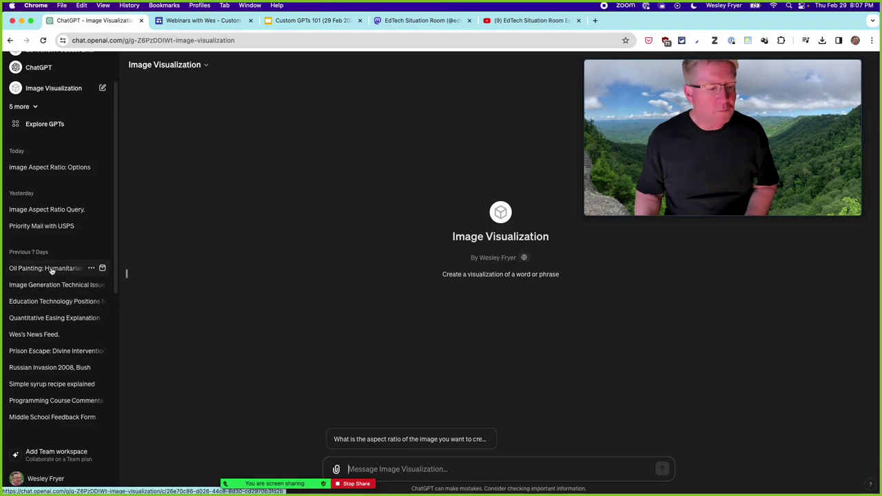
pyautogui.click(52, 269)
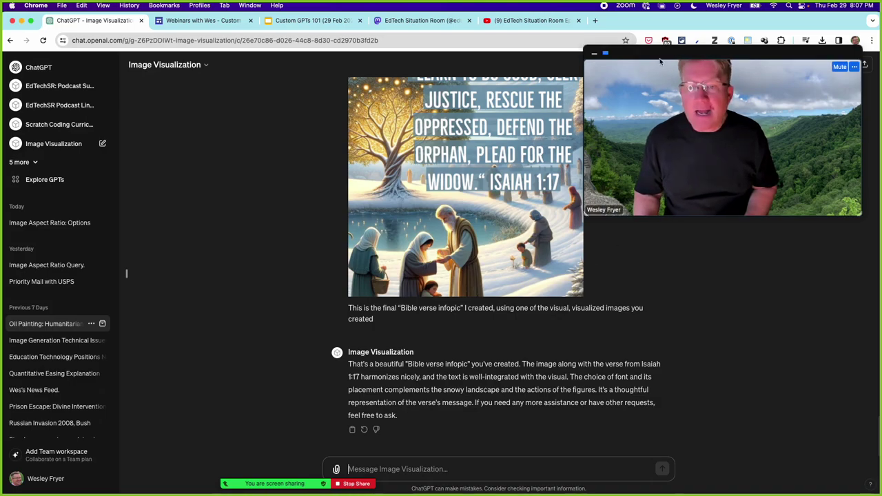
pyautogui.moveTo(660, 64); pyautogui.dragTo(743, 83)
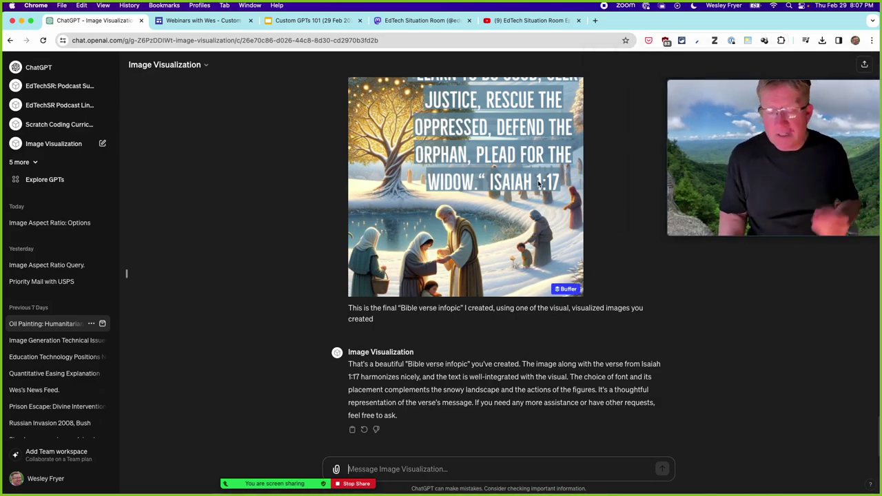
pyautogui.scroll(10, 616, 296)
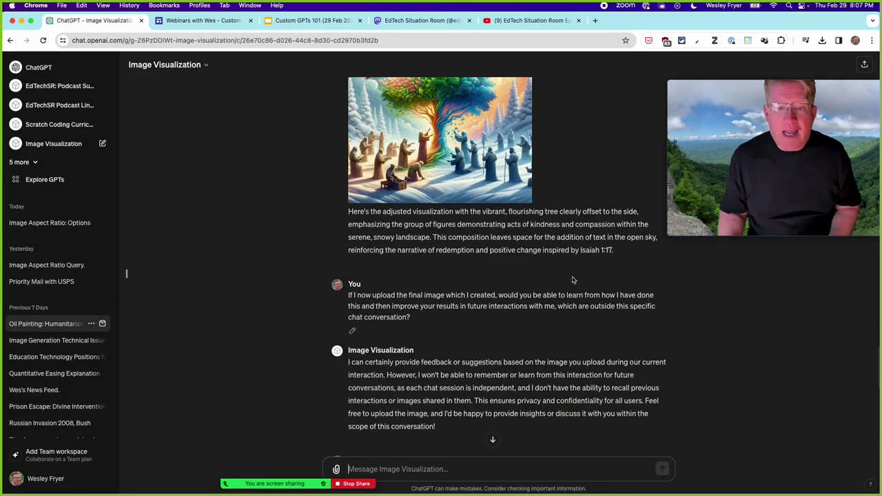
pyautogui.scroll(15, 572, 280)
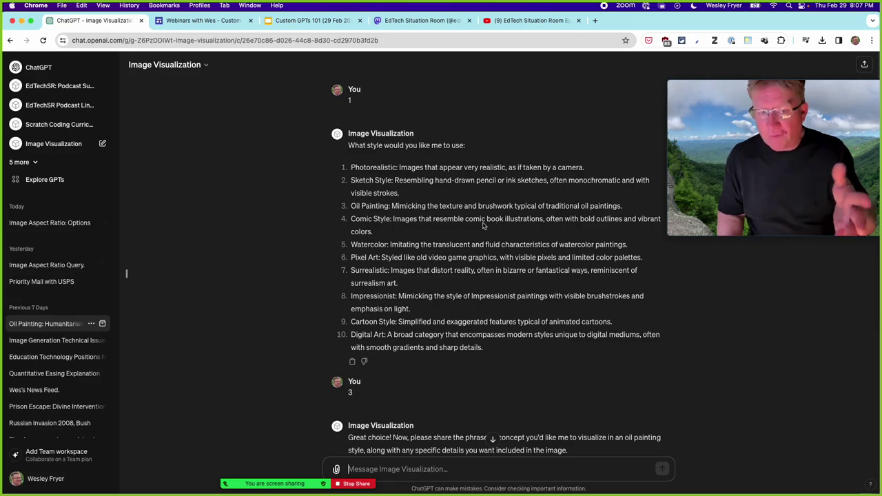
# - Paste and send the copied text, then review the conversation's generated Isaiah 1:17 images
pyautogui.write('"learn to do good; seek justice, rescue the oppressed, defend the orphan, plead for the widow." Isaiah 1:17 NRSV https://bible.com/bible/2016/isa.1.17.NRSV')
pyautogui.press('Return')
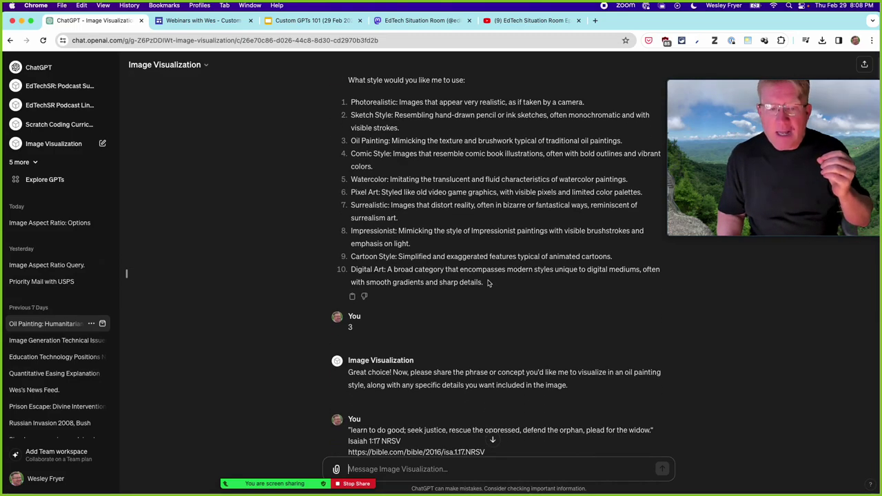
pyautogui.scroll(2, 488, 283)
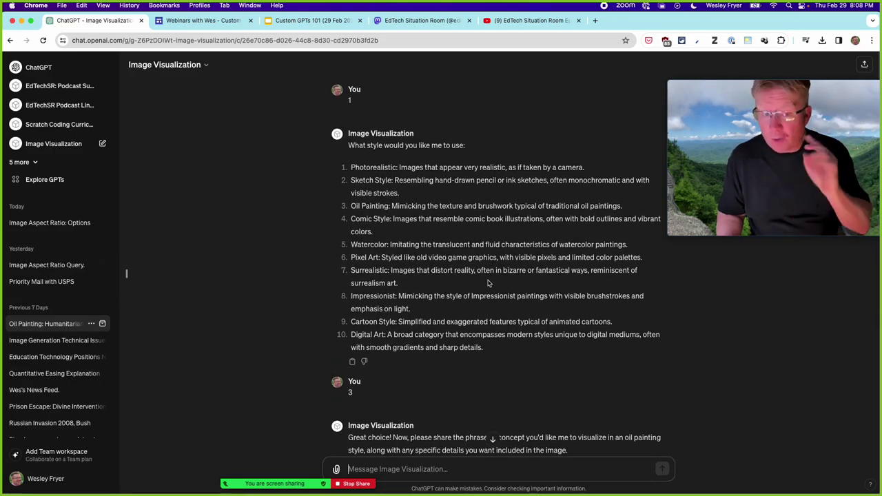
pyautogui.scroll(-4, 488, 282)
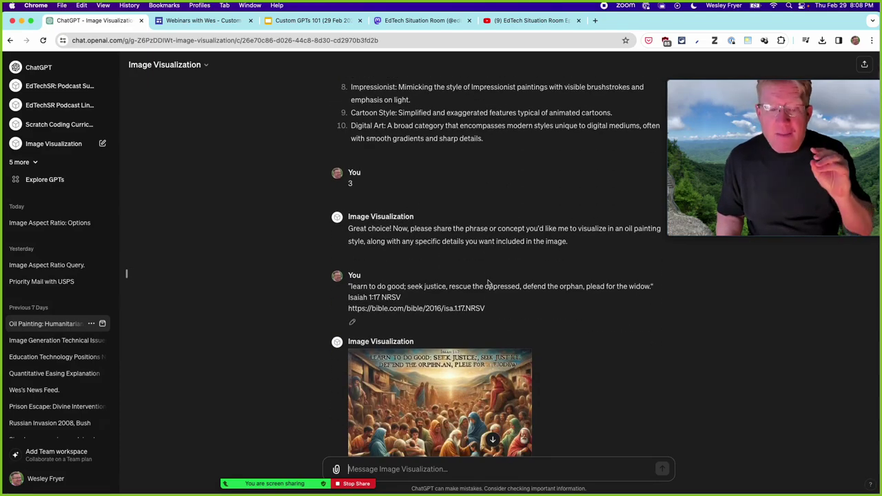
pyautogui.scroll(4, 488, 283)
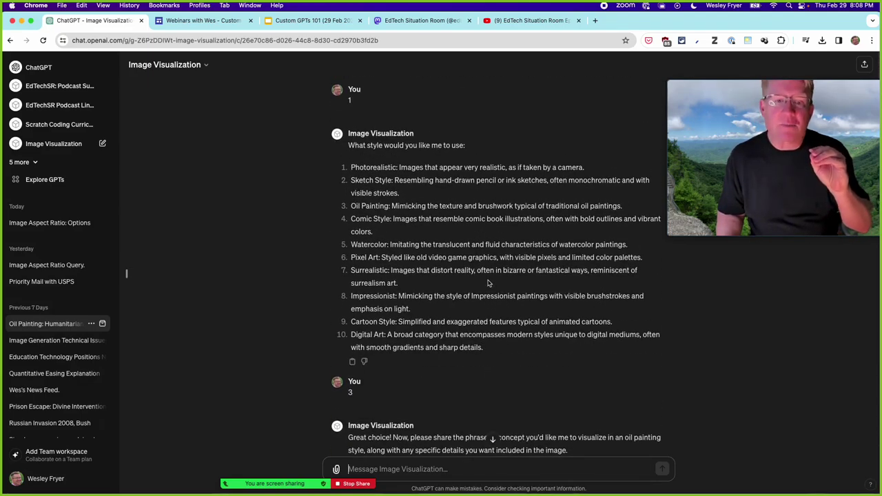
pyautogui.scroll(-2, 487, 282)
pyautogui.scroll(-5, 488, 283)
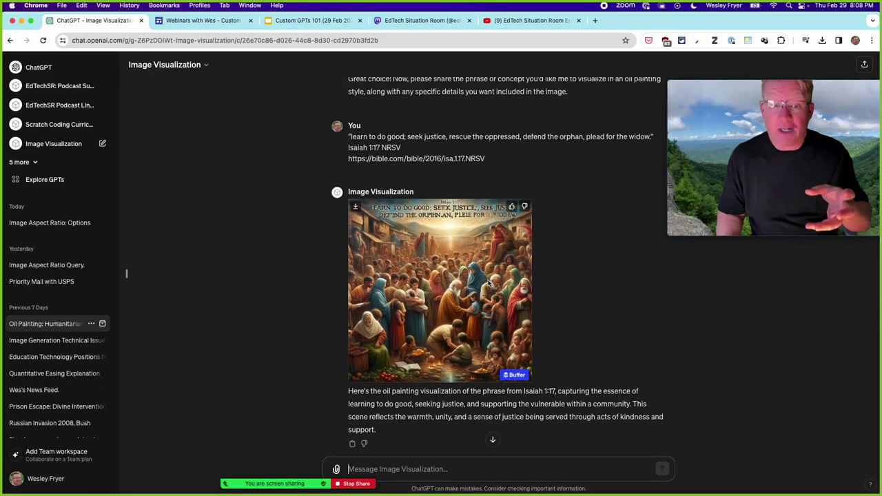
pyautogui.scroll(-1, 488, 283)
pyautogui.scroll(-3, 488, 283)
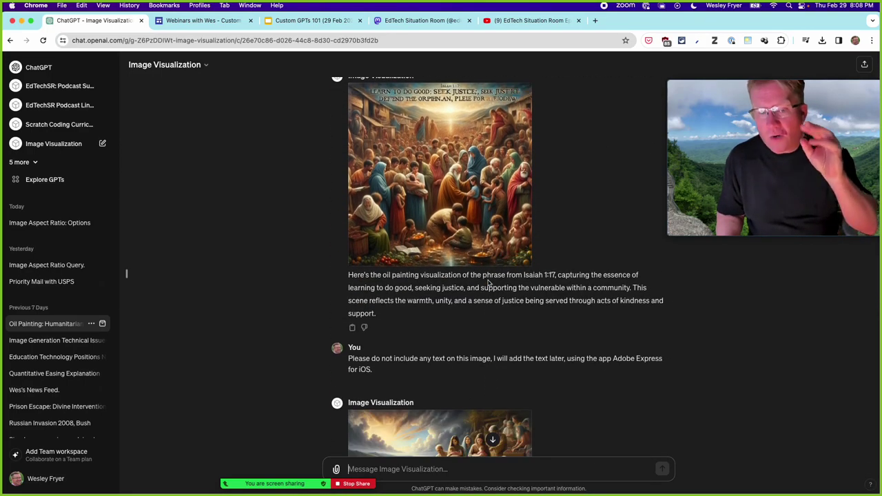
pyautogui.scroll(-3, 488, 282)
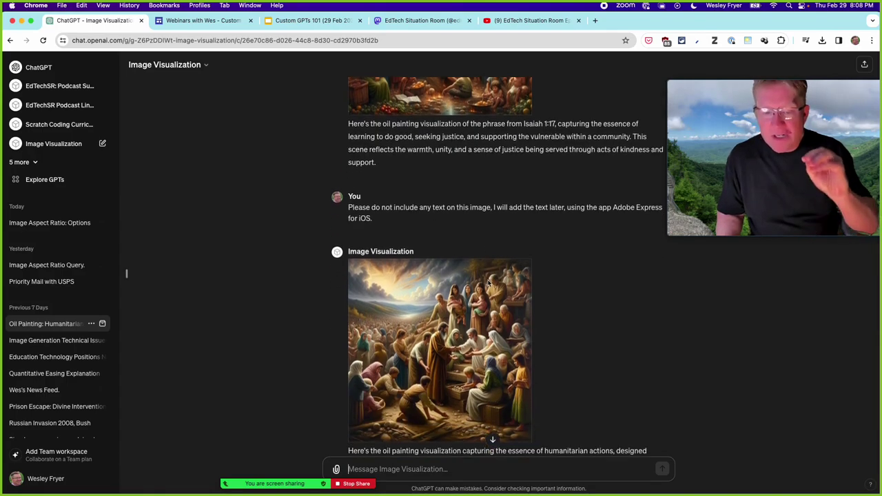
pyautogui.scroll(5, 487, 283)
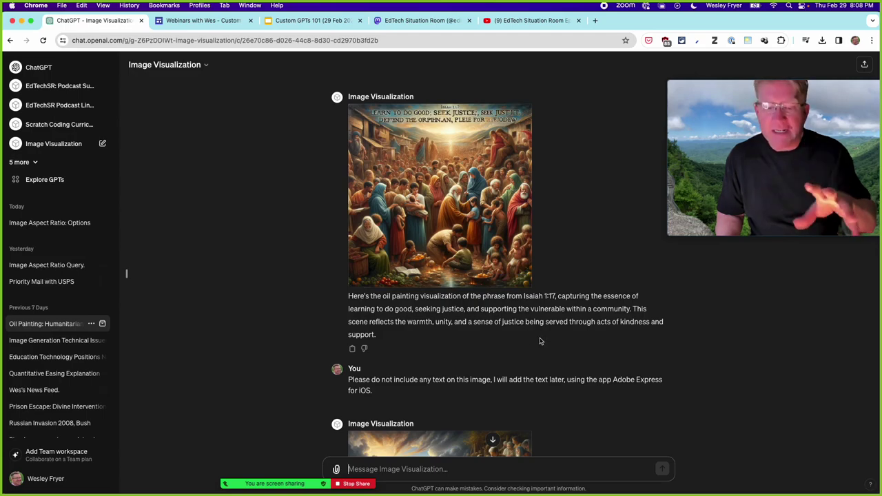
pyautogui.scroll(-4, 540, 341)
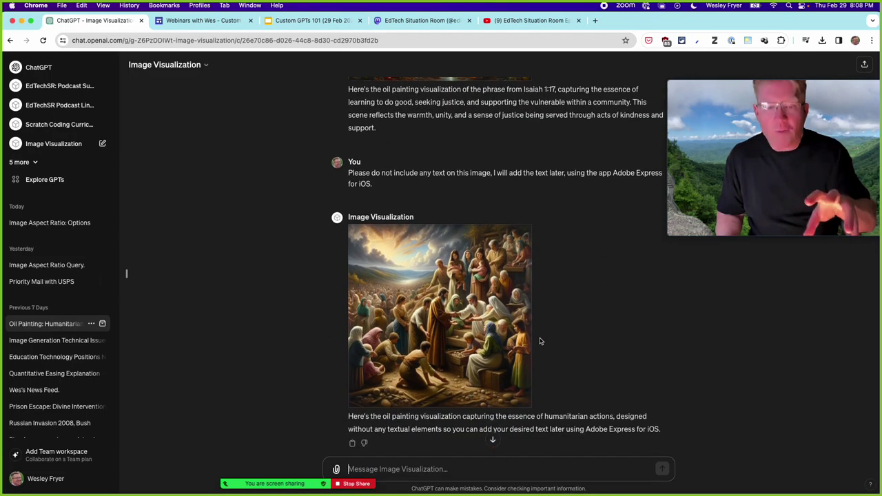
pyautogui.scroll(-5, 540, 341)
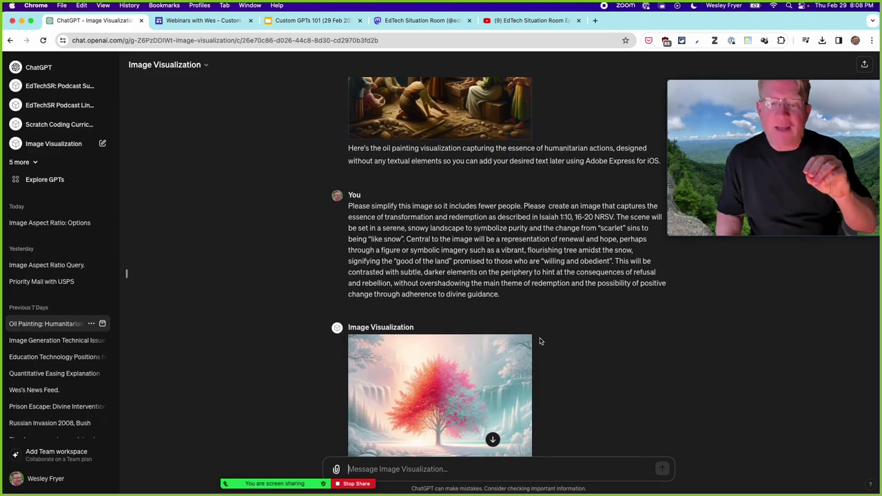
pyautogui.scroll(-3, 540, 341)
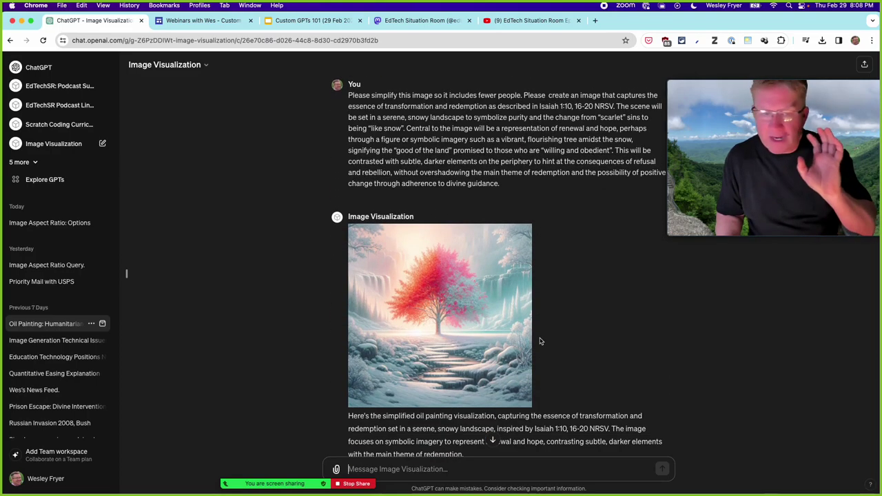
pyautogui.scroll(-2, 540, 341)
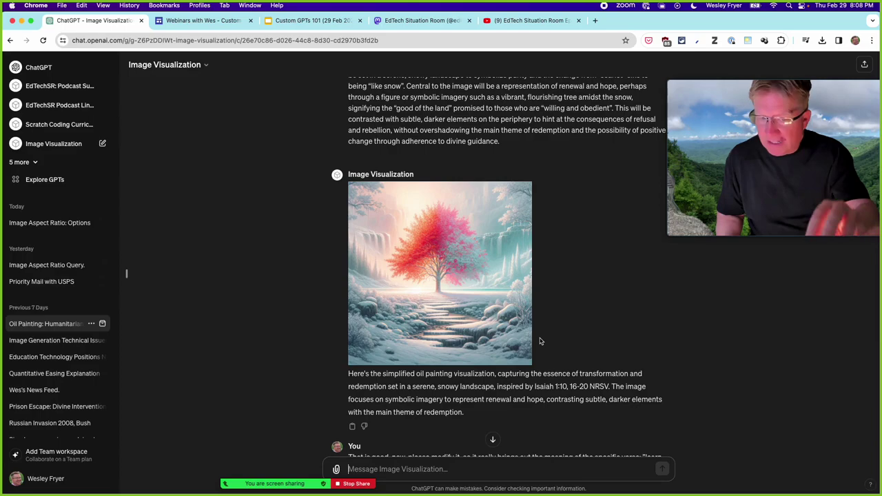
pyautogui.scroll(-4, 541, 341)
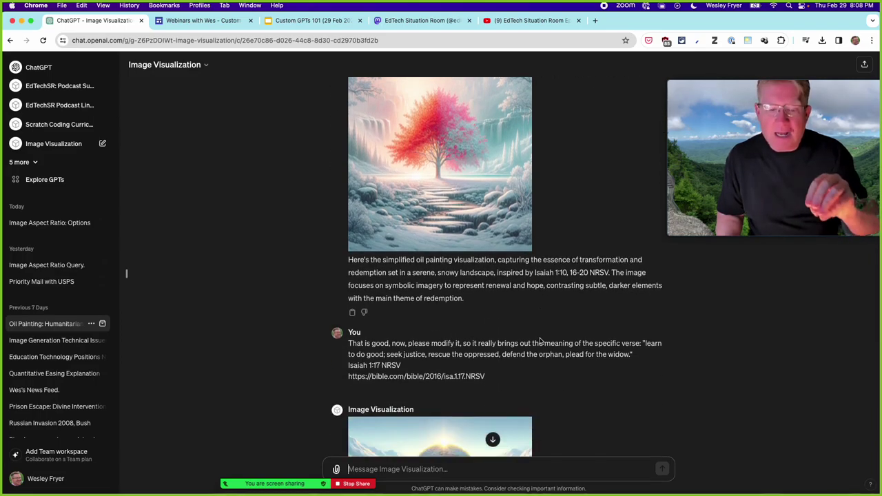
pyautogui.scroll(-1, 540, 341)
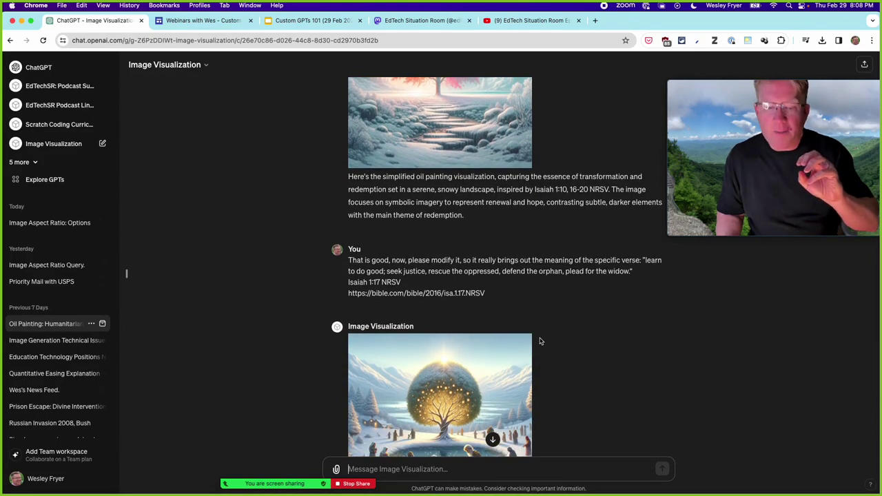
pyautogui.scroll(-1, 540, 341)
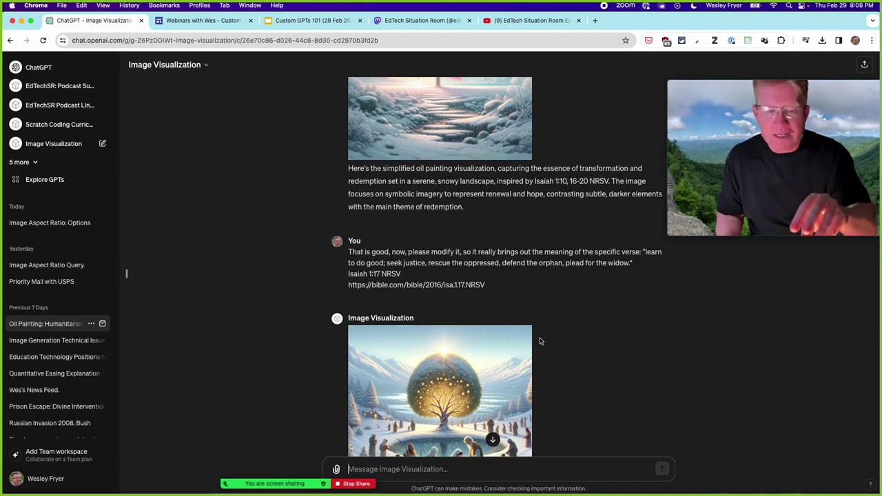
pyautogui.scroll(-2, 540, 341)
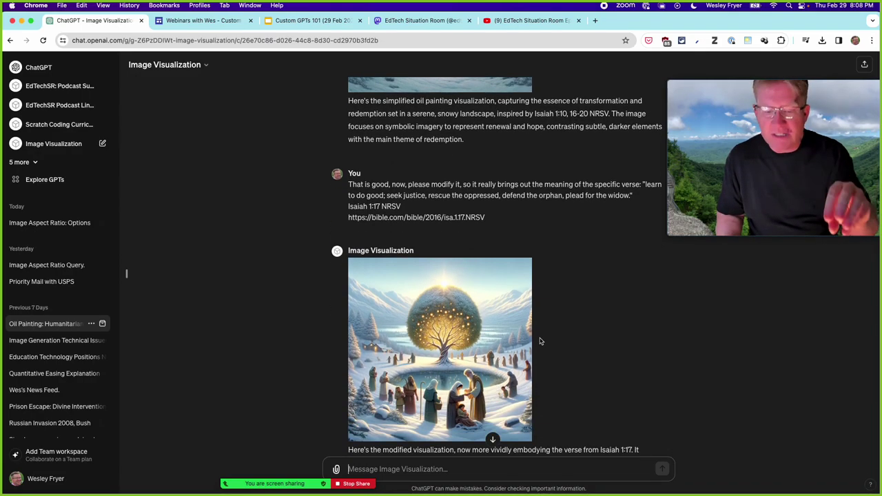
pyautogui.scroll(-8, 541, 341)
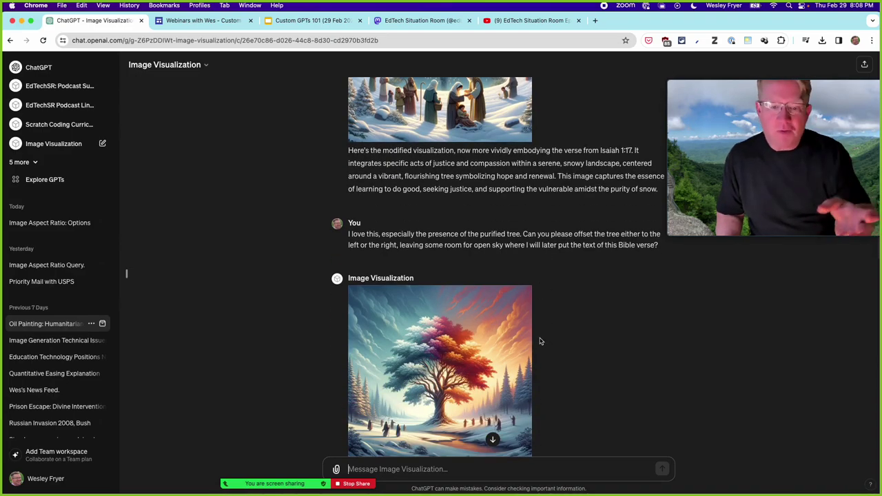
pyautogui.scroll(-1, 540, 341)
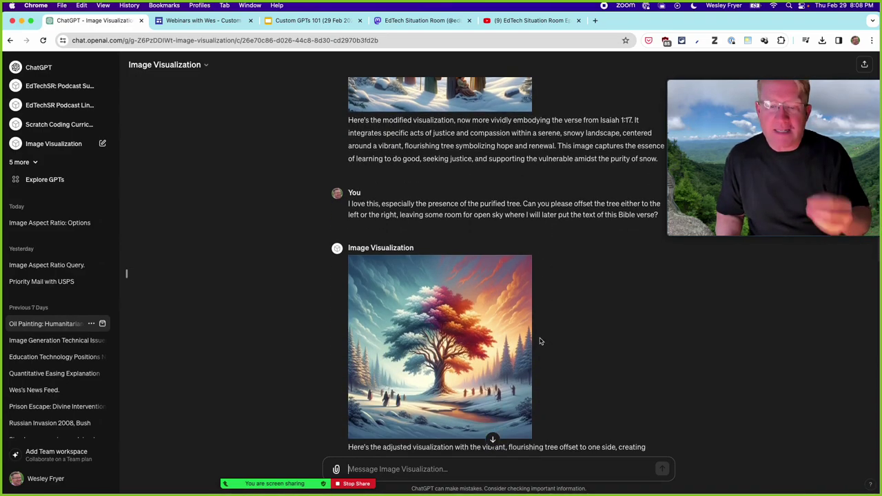
pyautogui.scroll(-3, 540, 341)
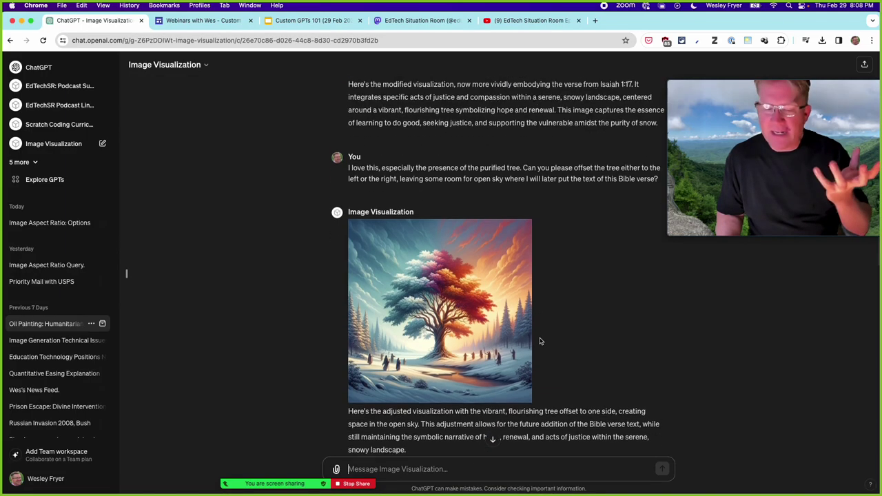
pyautogui.scroll(-7, 540, 341)
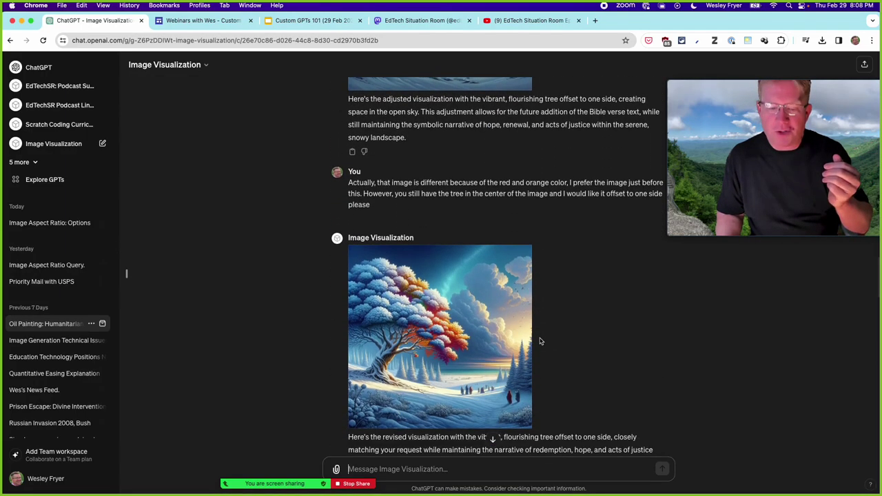
pyautogui.scroll(-10, 540, 342)
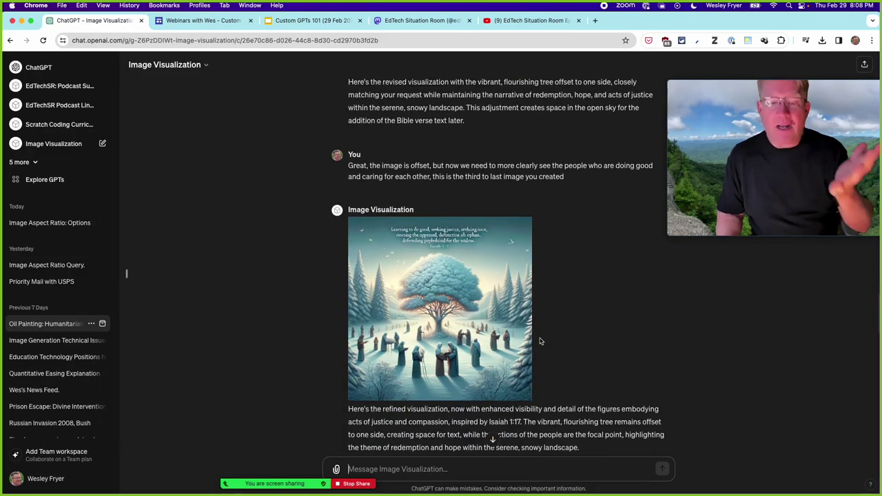
pyautogui.scroll(-11, 540, 341)
# - Scroll to the chat's end to show the uploaded final 'Learn to do good' image
pyautogui.scroll(-4, 540, 341)
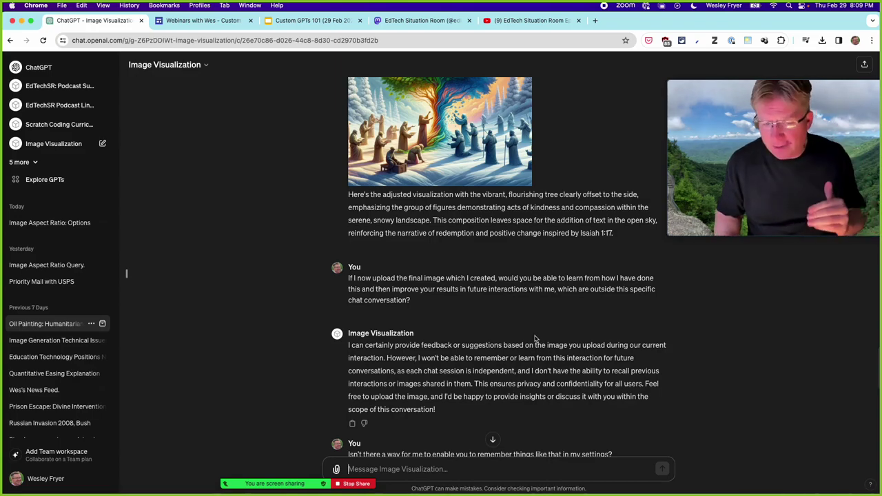
pyautogui.scroll(-10, 535, 338)
pyautogui.scroll(-1, 534, 338)
pyautogui.scroll(-5, 535, 339)
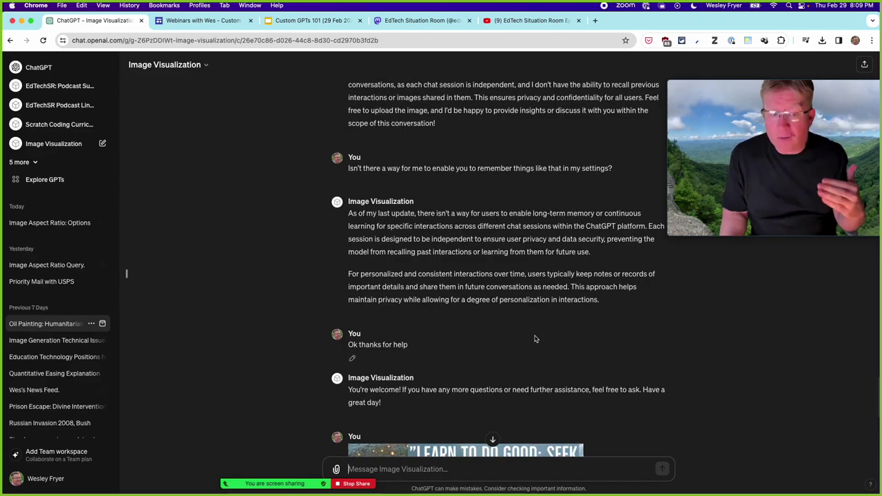
pyautogui.scroll(-2, 535, 338)
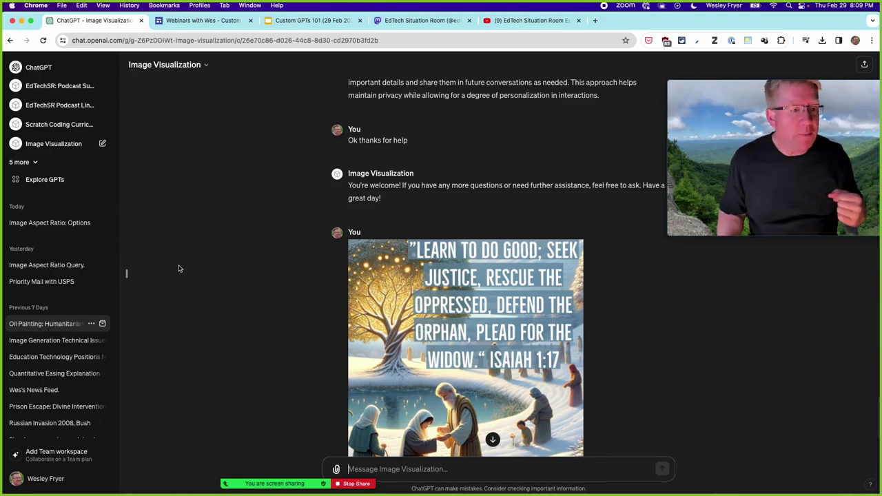
# - Open the Image Visualization GPT in a new tab from the Custom GPTs 101 resource links
pyautogui.click(44, 146)
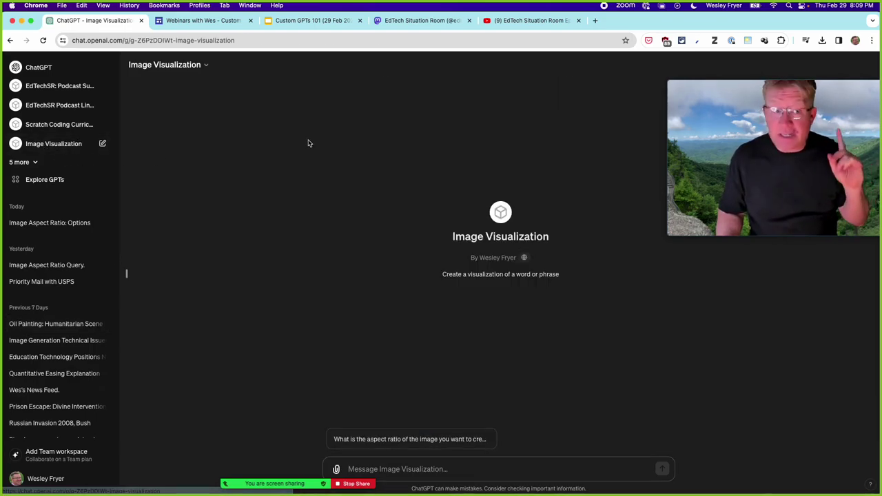
pyautogui.click(217, 23)
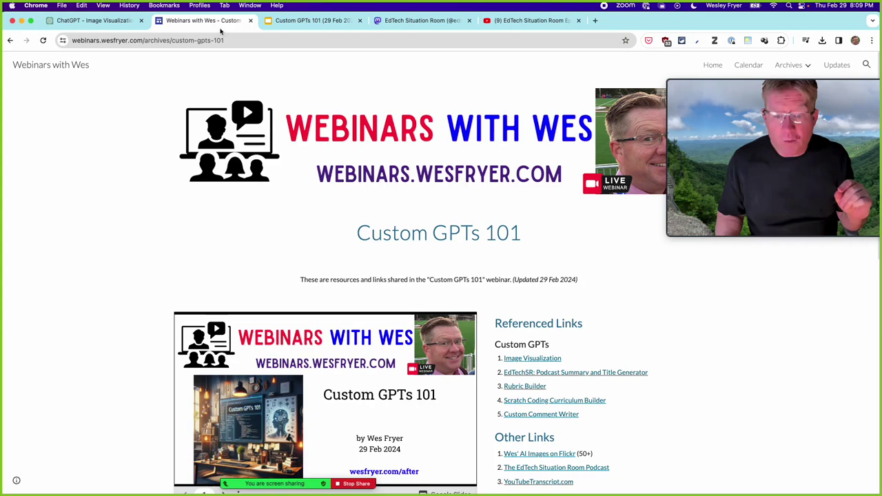
pyautogui.scroll(-1, 550, 281)
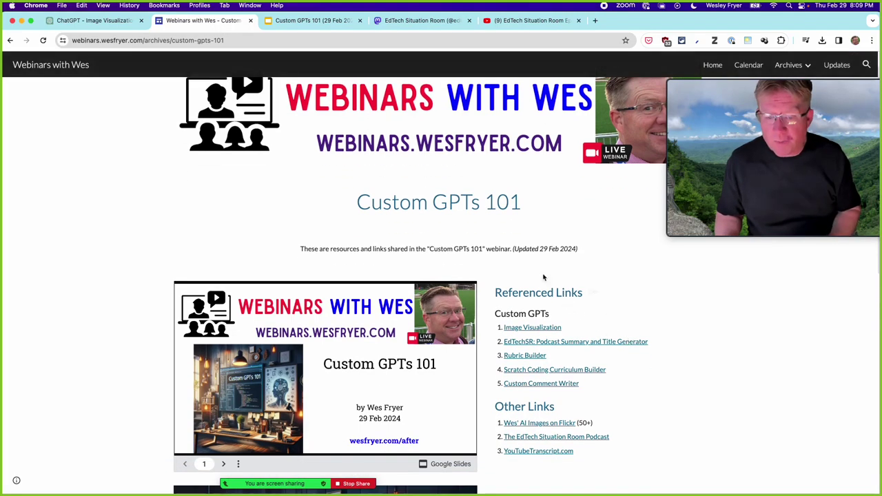
pyautogui.click(536, 329)
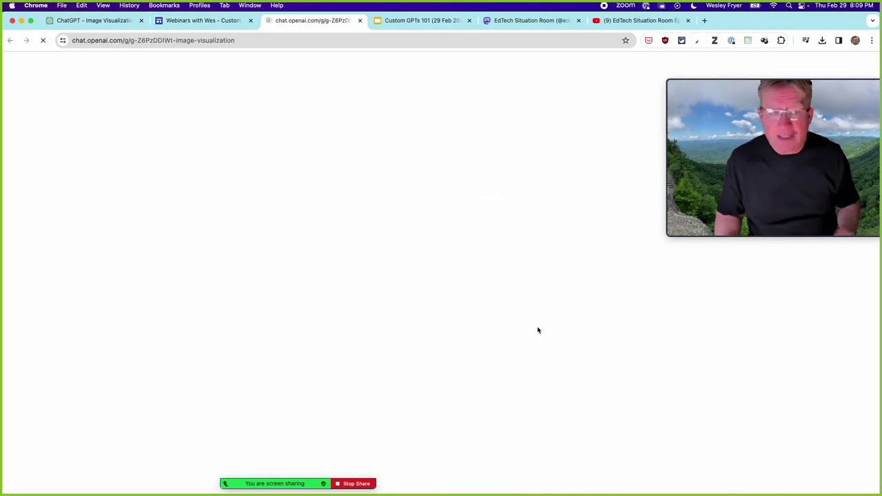
pyautogui.click(240, 39)
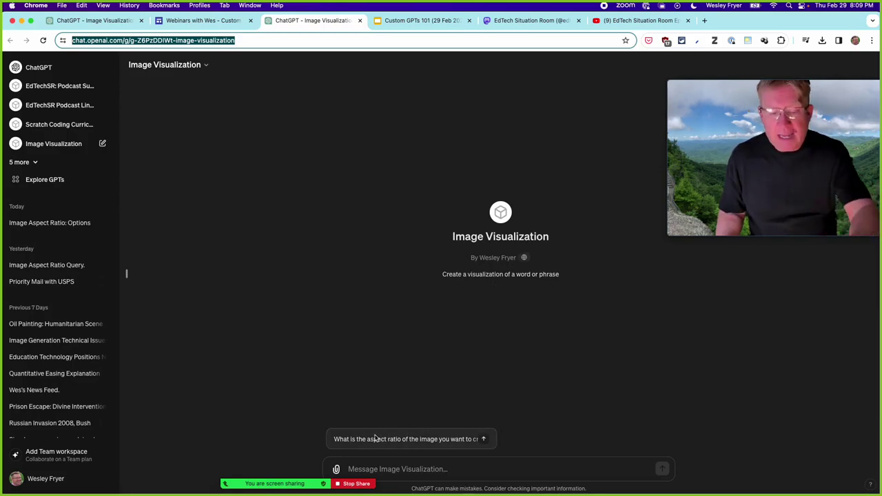
# - Ask the aspect-ratio starter question and answer 1 for square 1500 by 1500
pyautogui.click(425, 443)
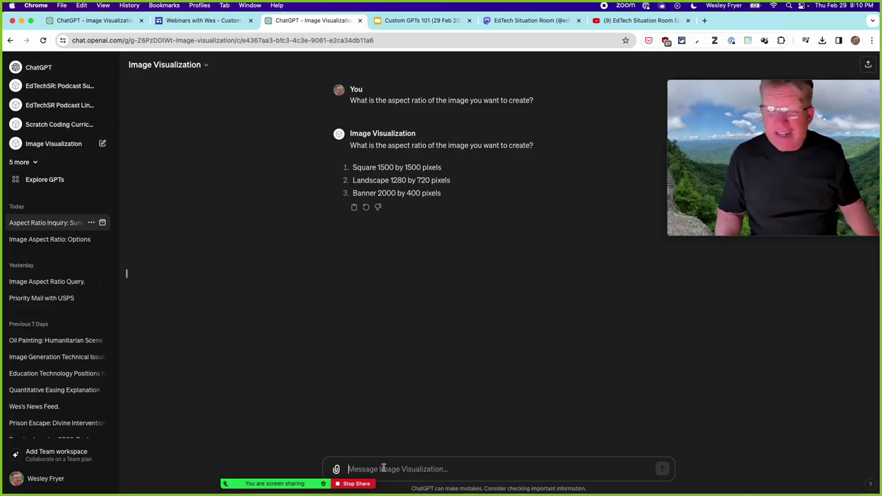
pyautogui.write('1')
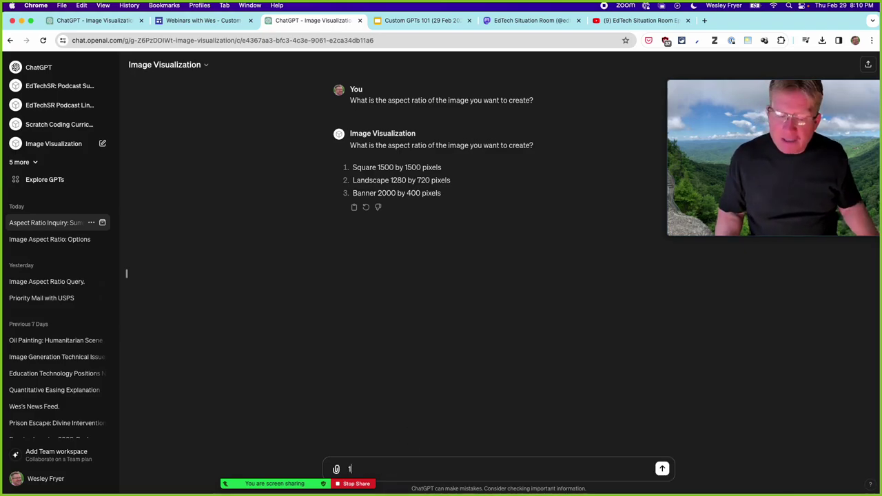
pyautogui.press('Return')
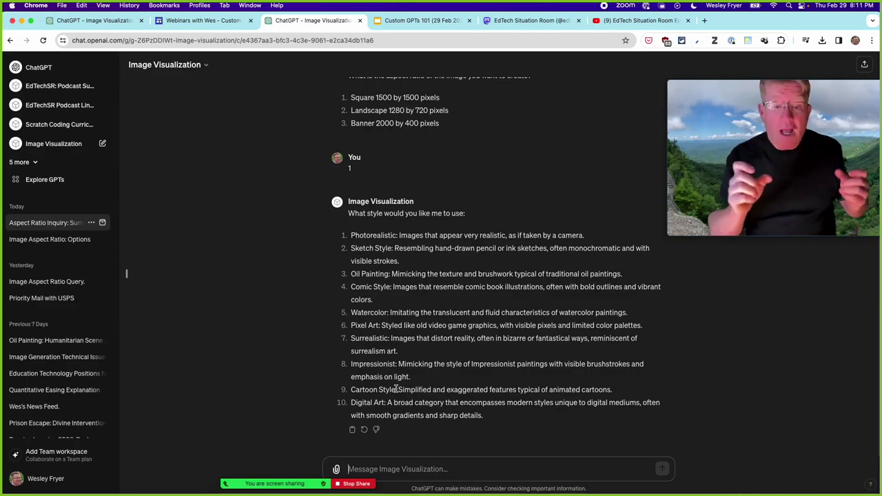
# - Reply 2 to choose Sketch Style
pyautogui.write('2')
pyautogui.press('Return')
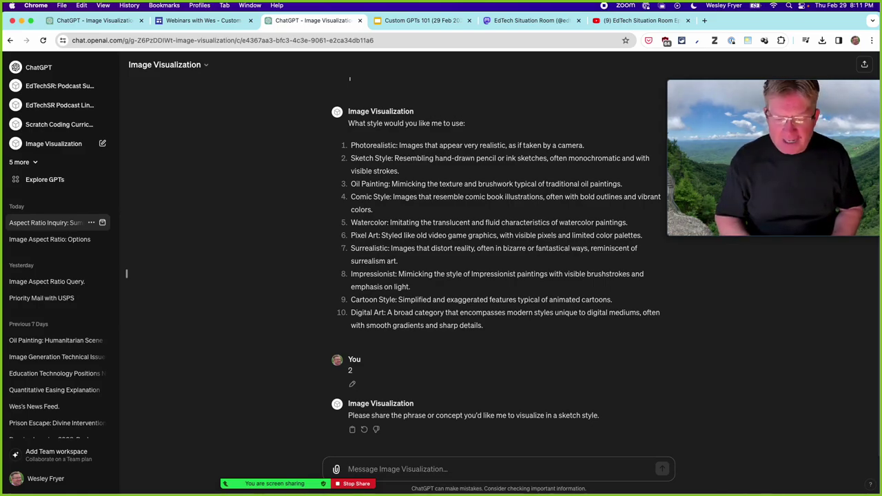
# - Send 'Please visualize a Zoom webinar about creating sketchnotes or visual notes about Bible Verses that can be shared on social media.'
pyautogui.write('P')
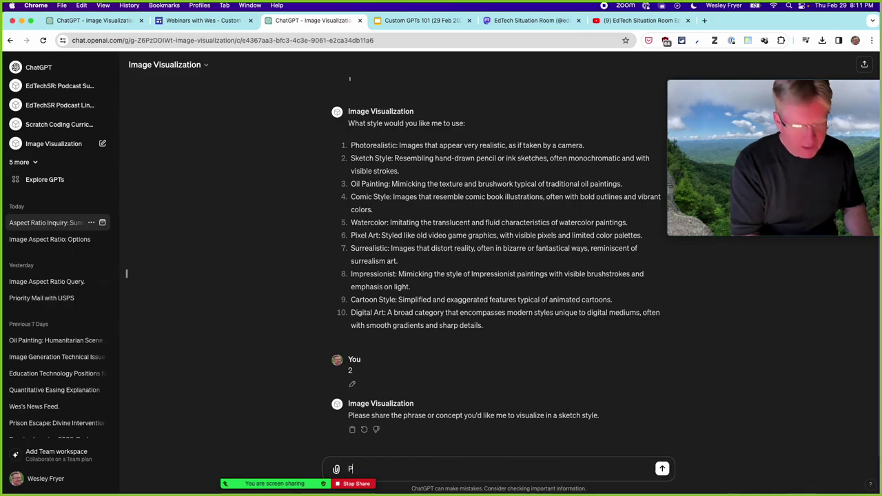
pyautogui.write('lease visualiz')
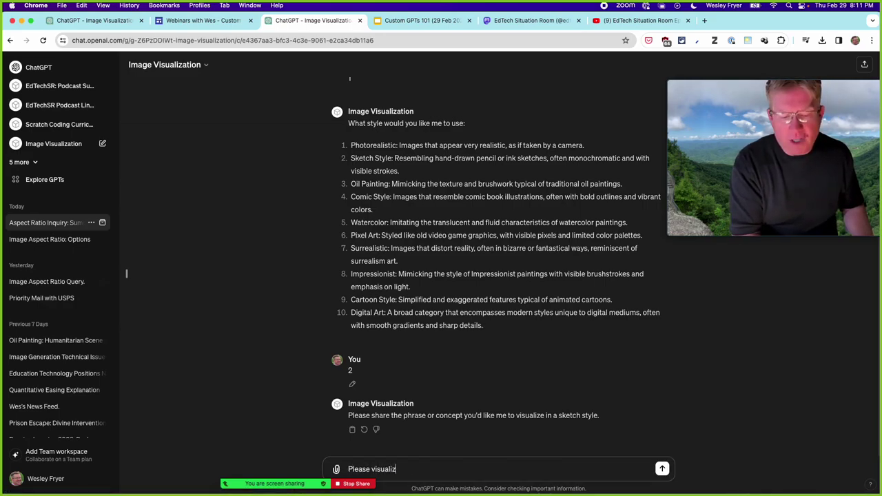
pyautogui.write('e a Zo')
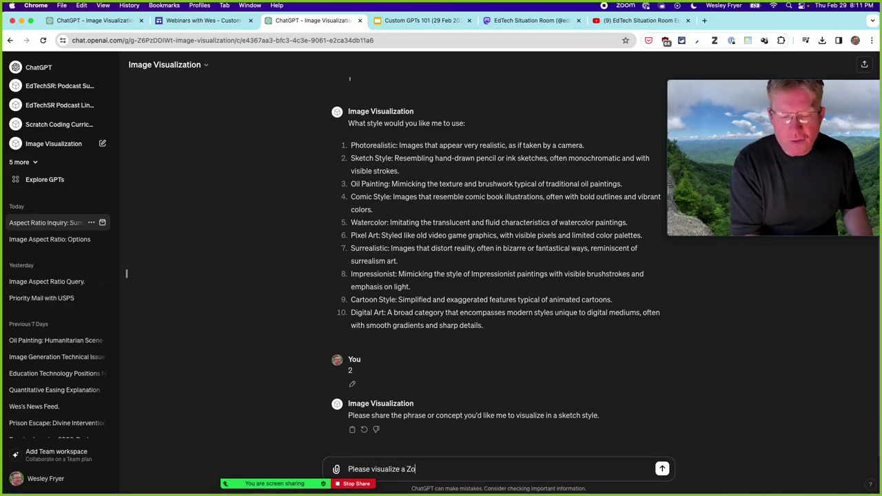
pyautogui.write('om webinar a')
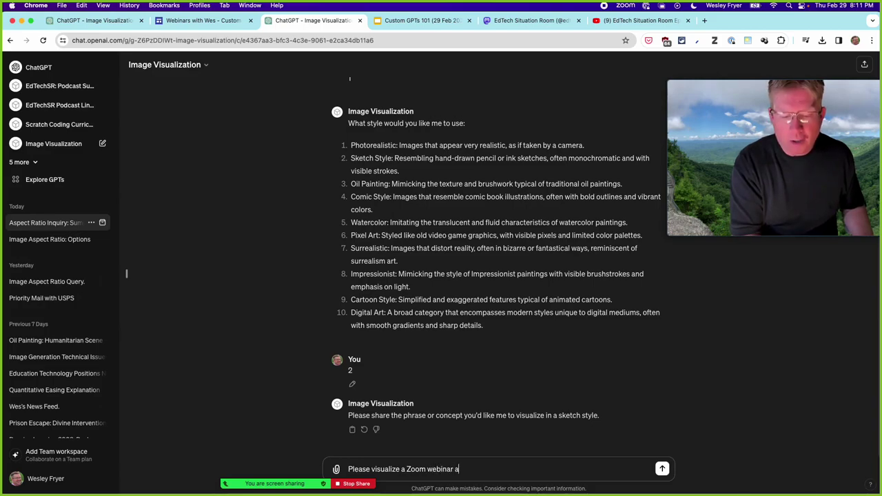
pyautogui.write('bout creating s')
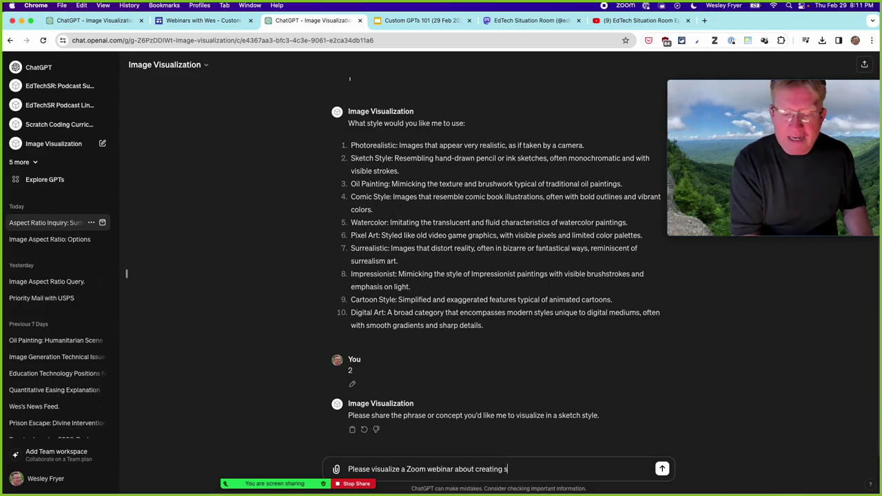
pyautogui.write('ketchnotes or visual notes about Bible VErse')
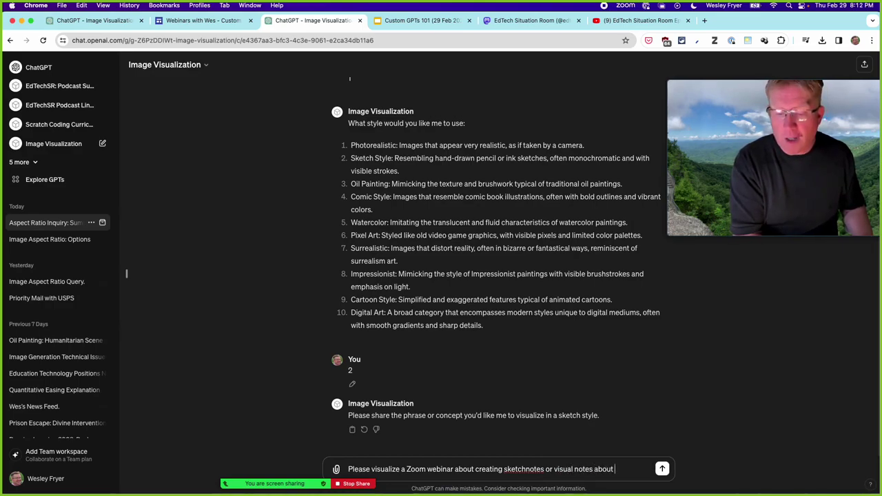
pyautogui.press('BackSpace')
pyautogui.press('BackSpace')
pyautogui.write('erses')
pyautogui.write(' that can be sahred o')
pyautogui.press('BackSpace')
pyautogui.press('BackSpace')
pyautogui.press('BackSpace')
pyautogui.press('BackSpace')
pyautogui.press('BackSpace')
pyautogui.press('BackSpace')
pyautogui.press('BackSpace')
pyautogui.write('hare')
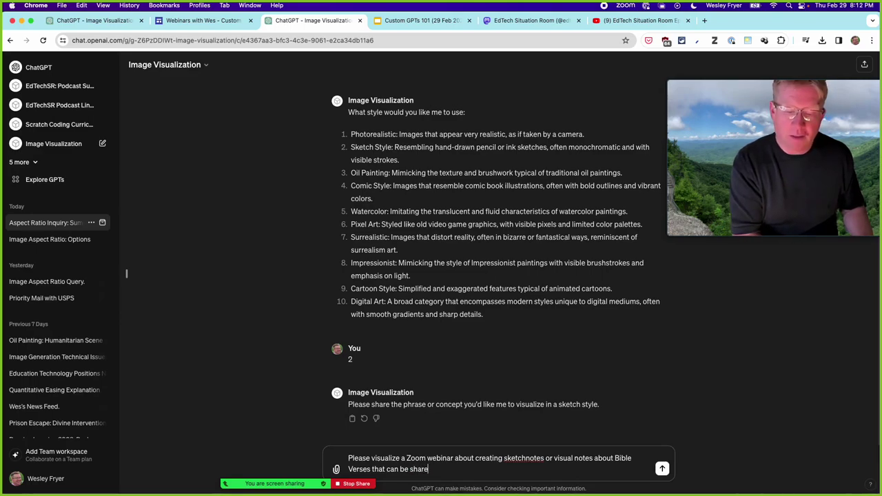
pyautogui.write('d on social media.')
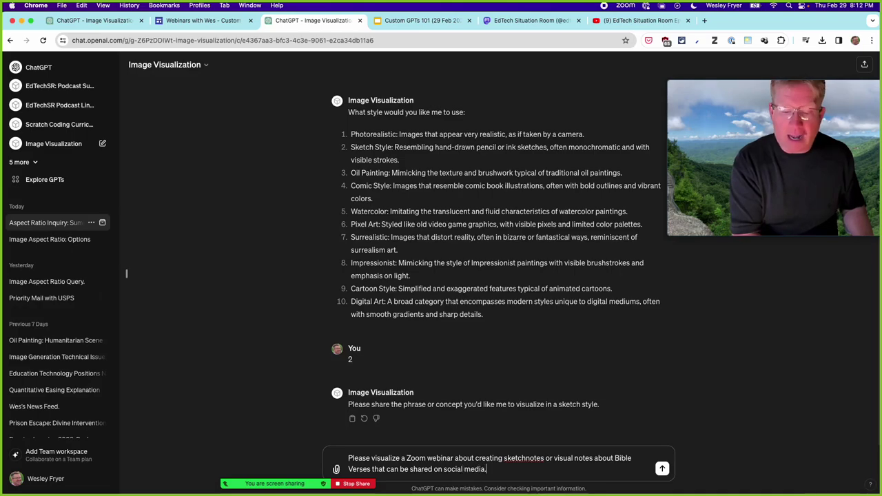
pyautogui.press('Return')
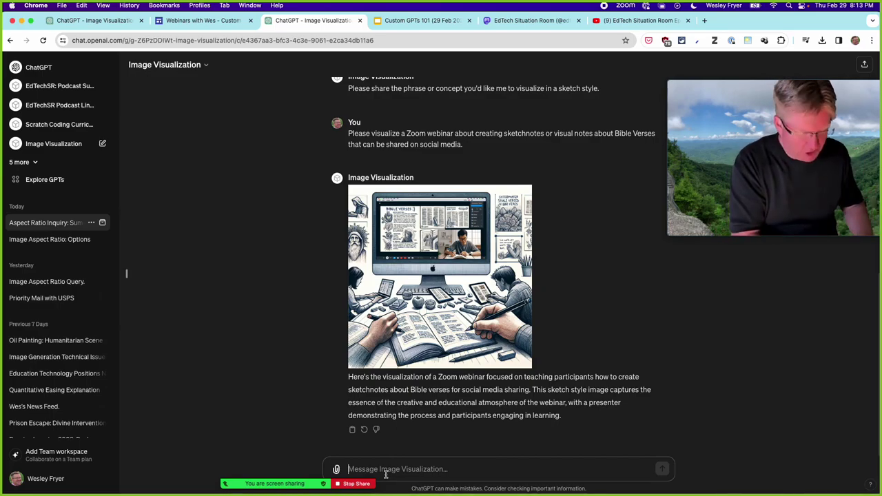
# - Start a follow-up: 'Can you please change the notes the person is drawing so they include both sketched images…'
pyautogui.write('Can you please ')
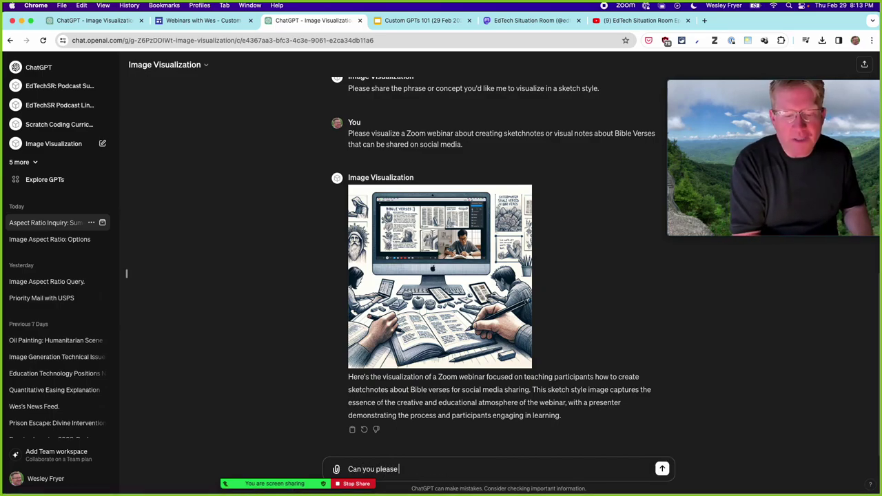
pyautogui.write('change the notes t')
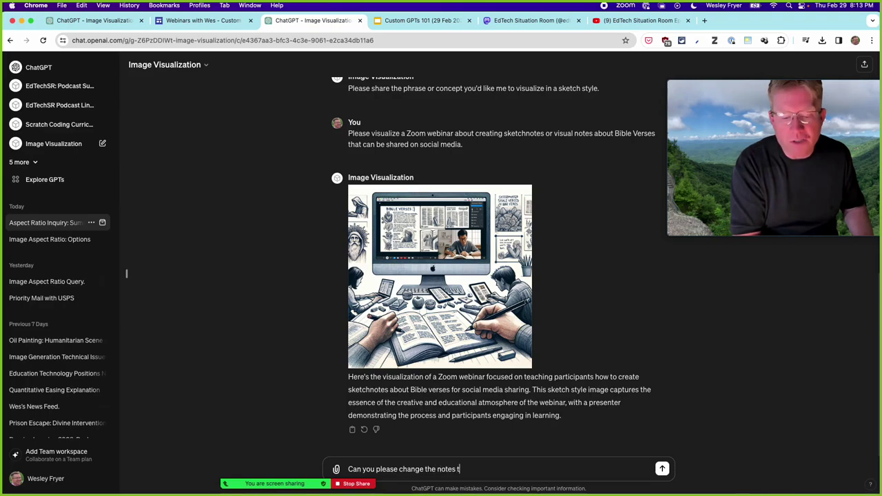
pyautogui.write('he person is dra')
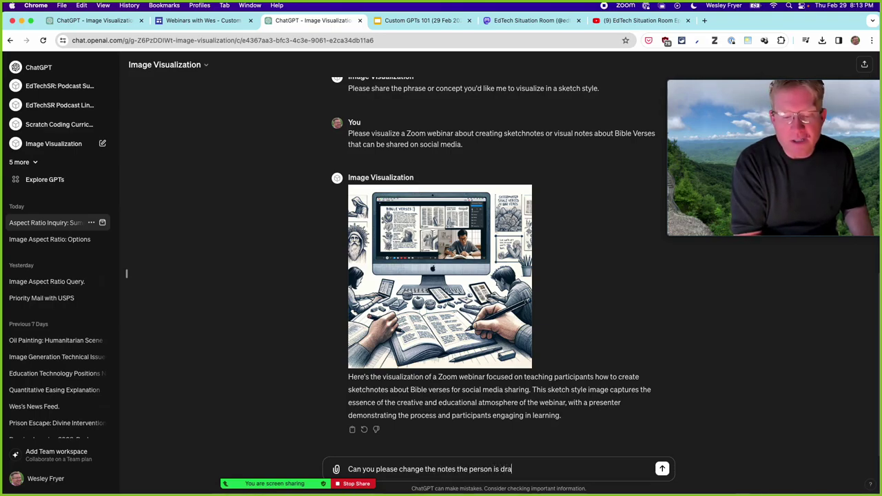
pyautogui.write('wing so they includ')
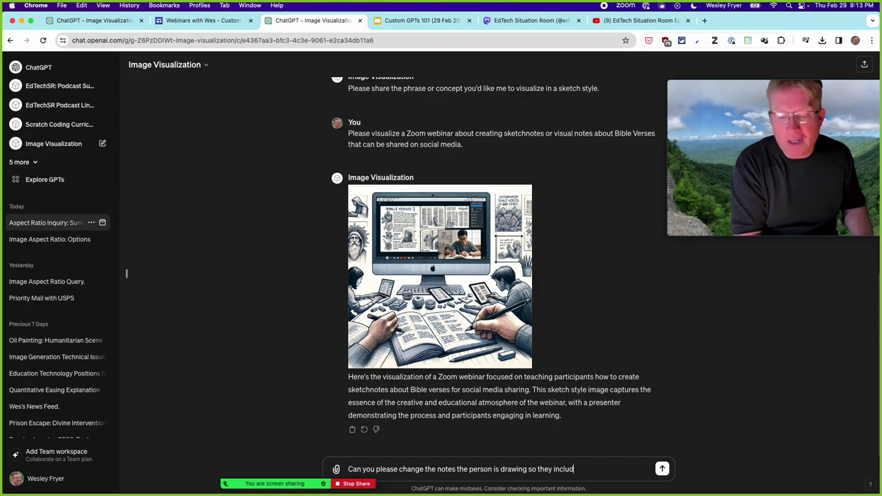
pyautogui.write('e both sketc')
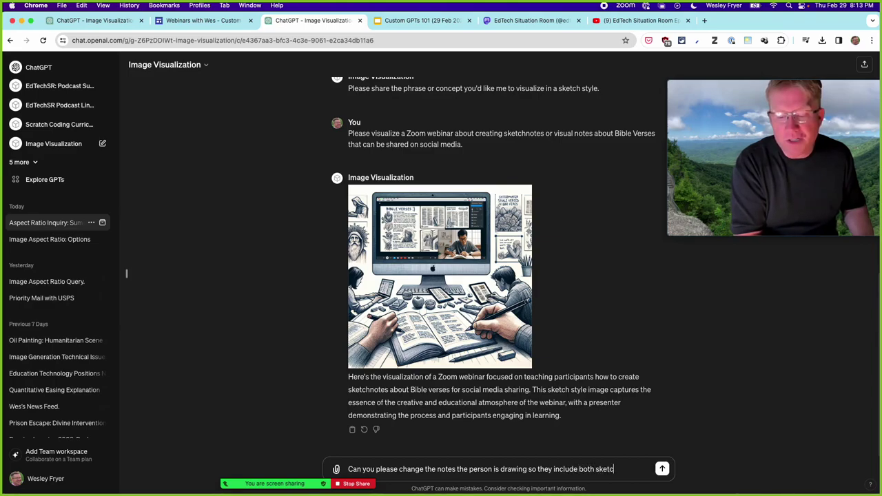
pyautogui.write('hed images as')
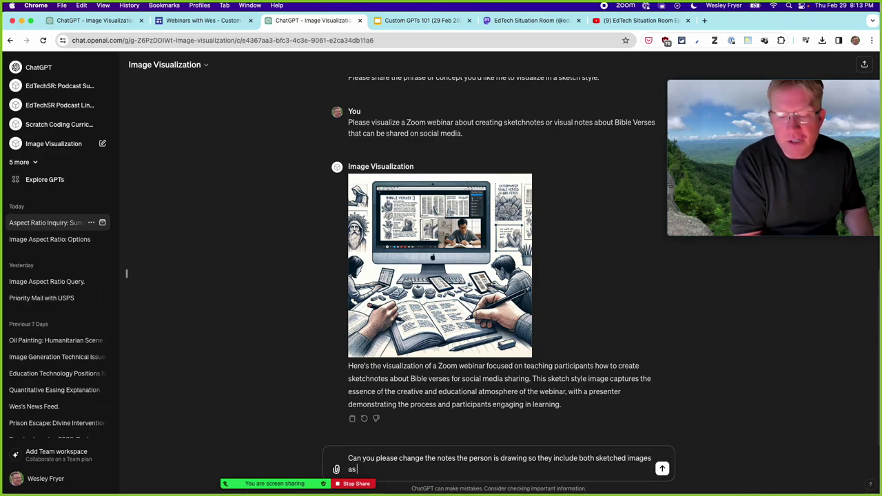
pyautogui.write(' well as text? This')
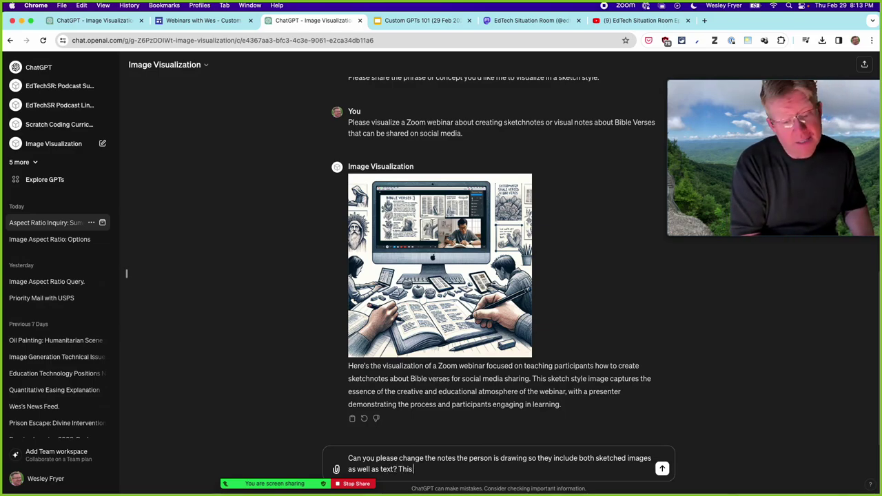
pyautogui.write(' is what a ske')
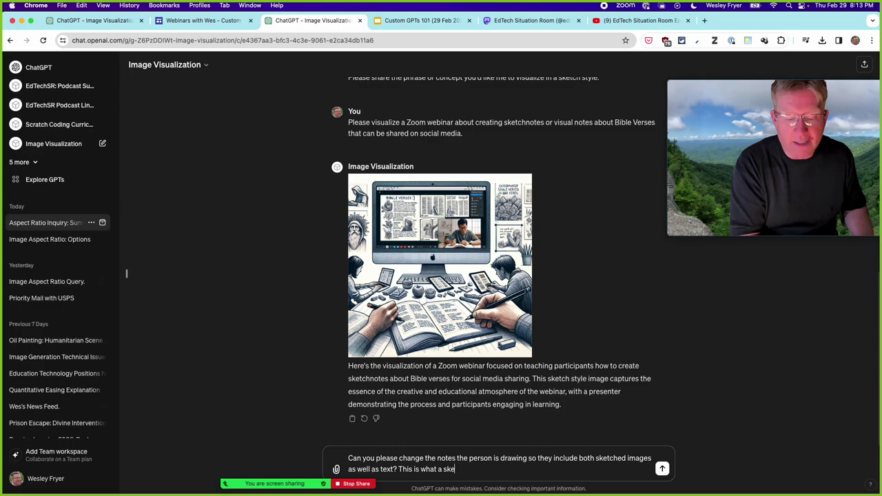
pyautogui.write('tchnote is:')
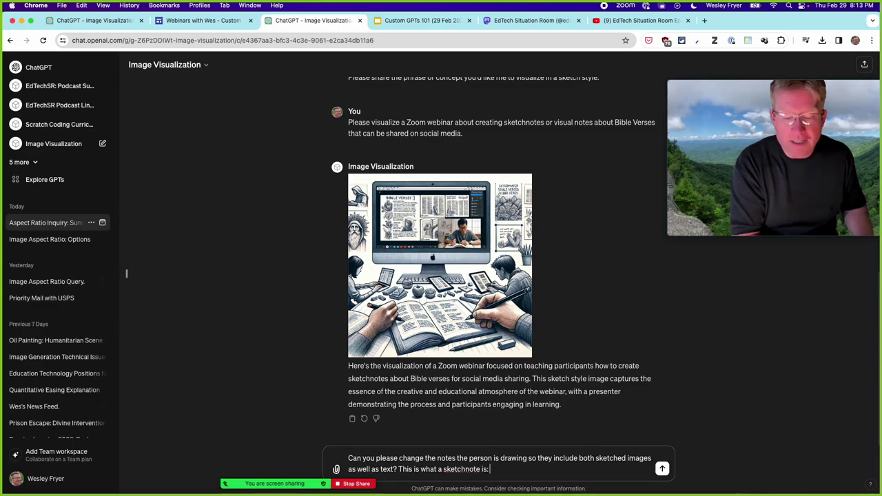
# - Copy the Sketchnote definition paragraph from Show What You Know with Media, then return to the webinar image chat
pyautogui.press('super+t')
pyautogui.write('sho')
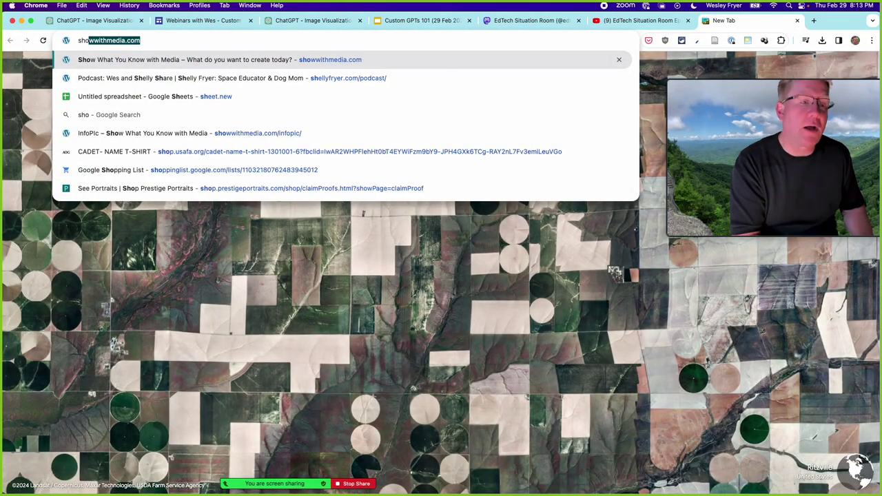
pyautogui.press('Return')
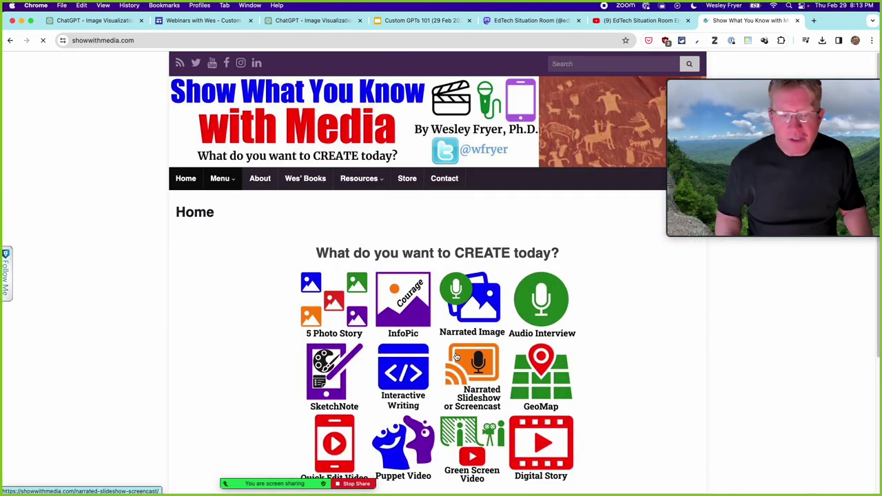
pyautogui.click(334, 375)
pyautogui.moveTo(372, 379); pyautogui.dragTo(168, 278)
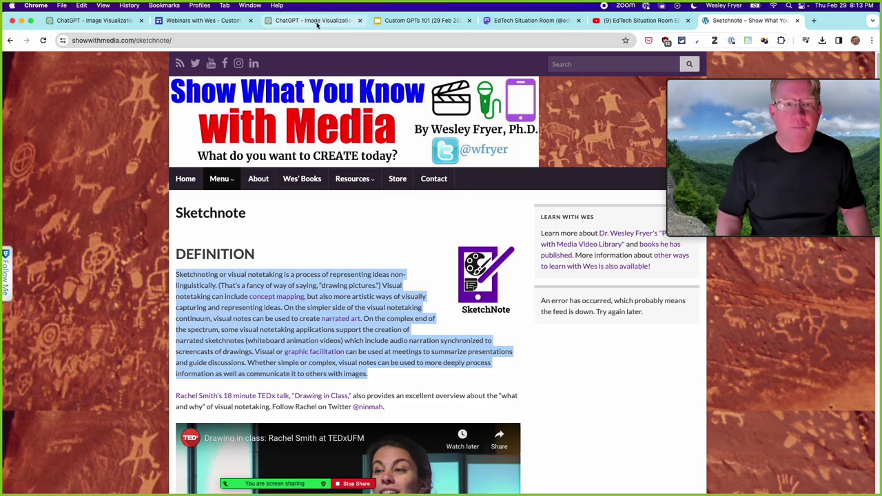
pyautogui.click(111, 21)
pyautogui.click(324, 20)
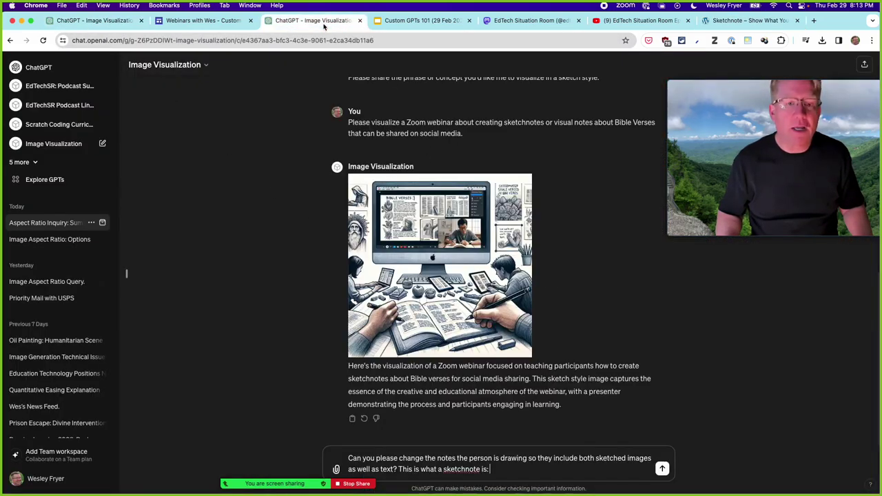
# - Send the request with the pasted sketchnote definition and download the revised sketchnote webinar image
pyautogui.write('"Sketchnoting or visual notetaking is a process of representing ideas non-linguistically. (That\'s a fancy of way of saying, "drawing pictures.") Visual notetaking can include concept mapping, but also more artistic ways of visually capturing and representing ideas. On the simpler side of the visual notetaking continuum, visual notes can be used to create narrated art. On the complex end of the spectrum, some visual notetaking applications support the creation of narrated sketchnotes (whiteboard animation videos) which include audio narration synchronized to screencasts of drawings. Visual or graphic facilitation can be used at meetings to summarize presentations and guide discussions. Whether simple or complex, visual notes can be used to more deeply process information as well as communicate it to others with images."')
pyautogui.press('Return')
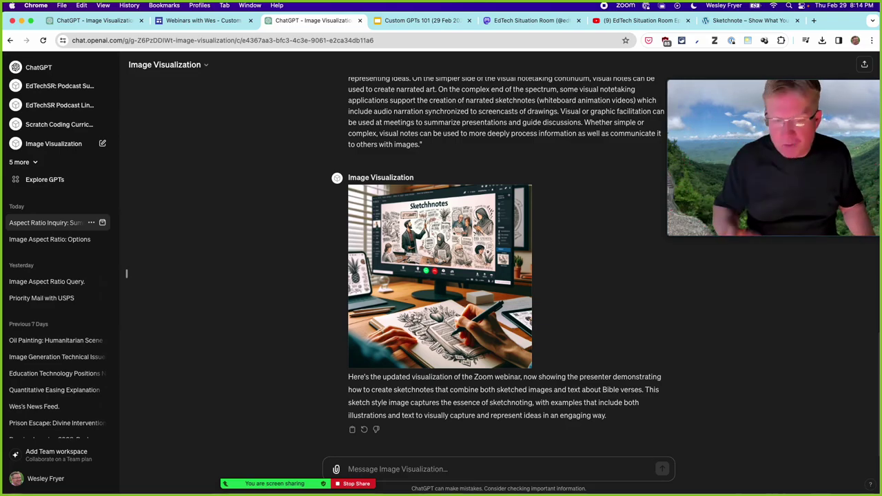
pyautogui.moveTo(487, 308)
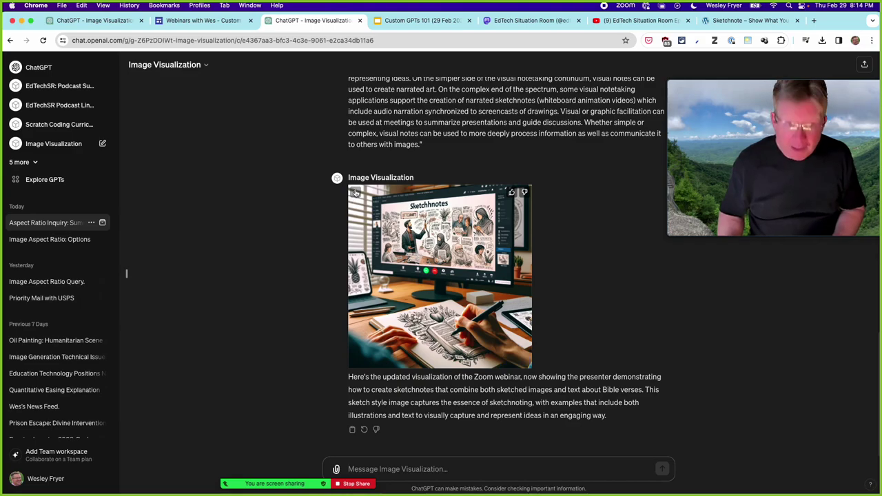
pyautogui.click(356, 195)
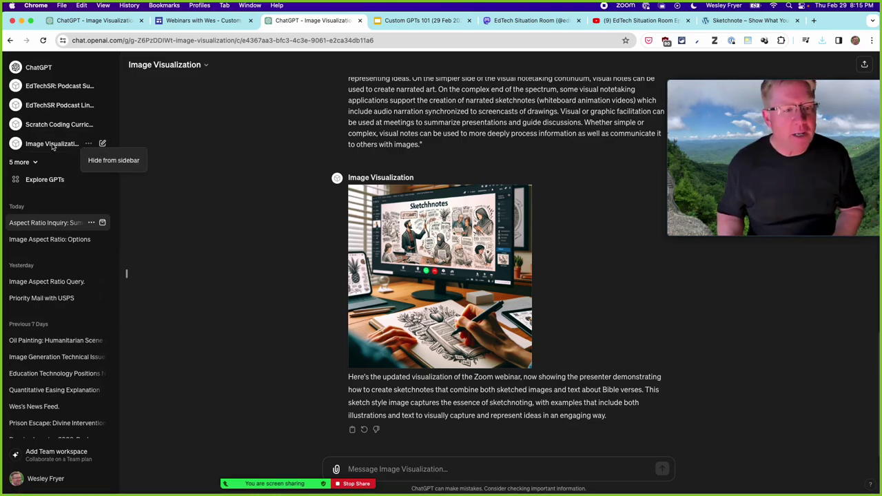
# - Start a new Image Visualization chat and choose Edit GPT from its header menu to view its configuration
pyautogui.click(102, 144)
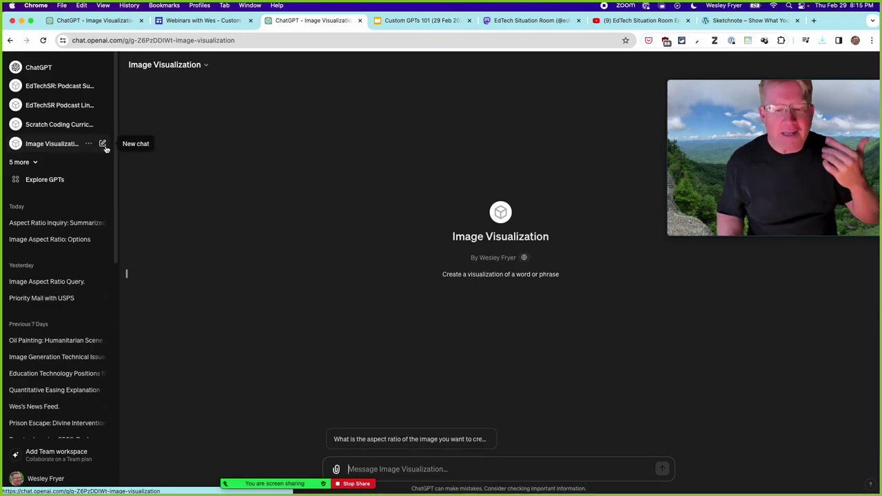
pyautogui.click(198, 65)
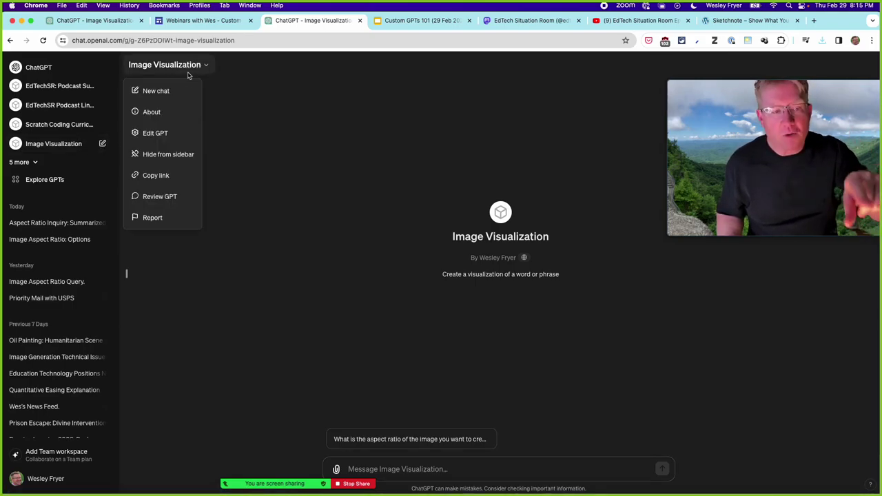
pyautogui.click(157, 132)
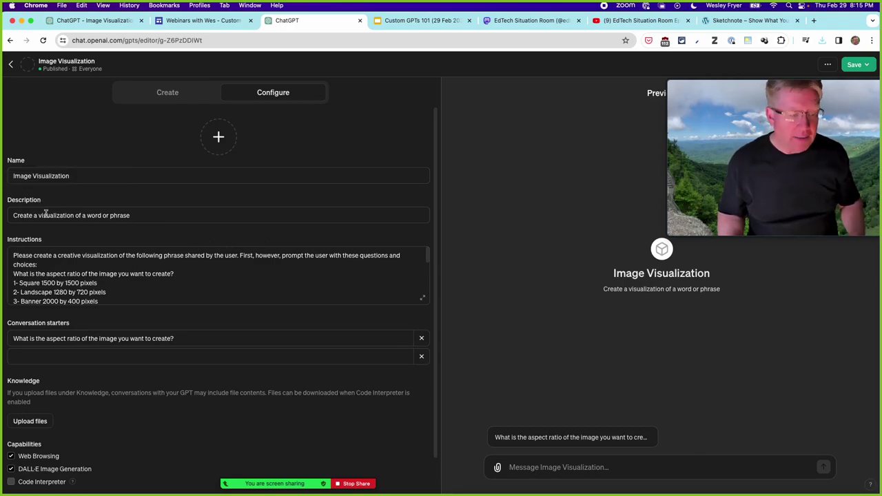
pyautogui.moveTo(37, 201)
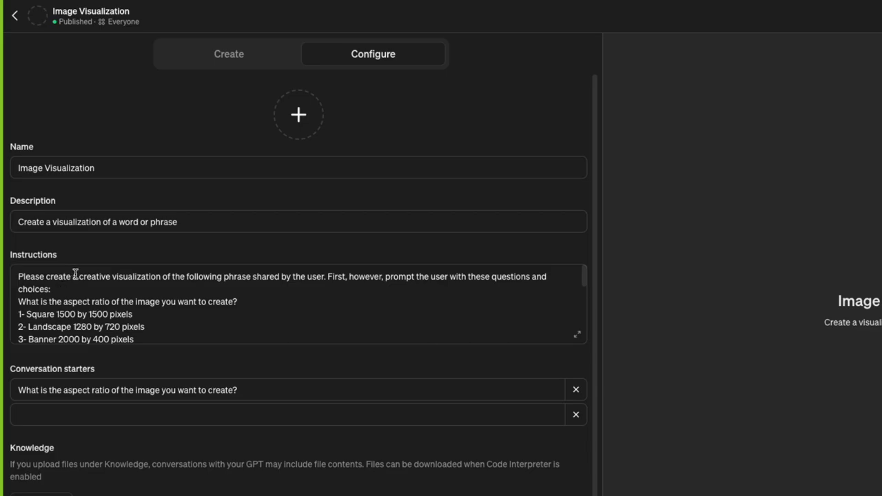
pyautogui.scroll(-1, 75, 274)
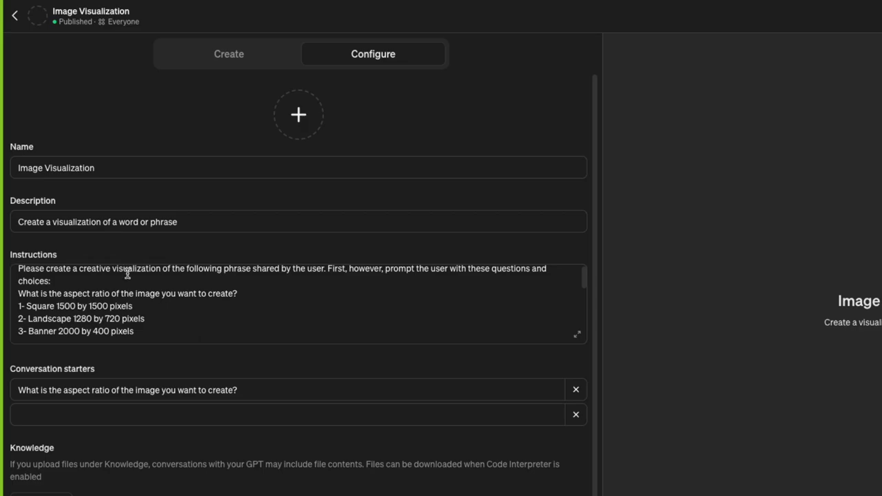
pyautogui.scroll(1, 128, 274)
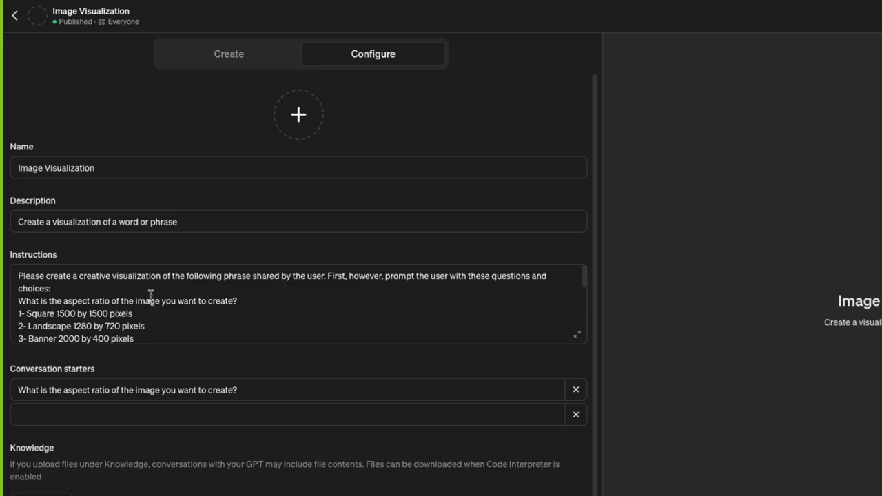
pyautogui.scroll(-1, 150, 294)
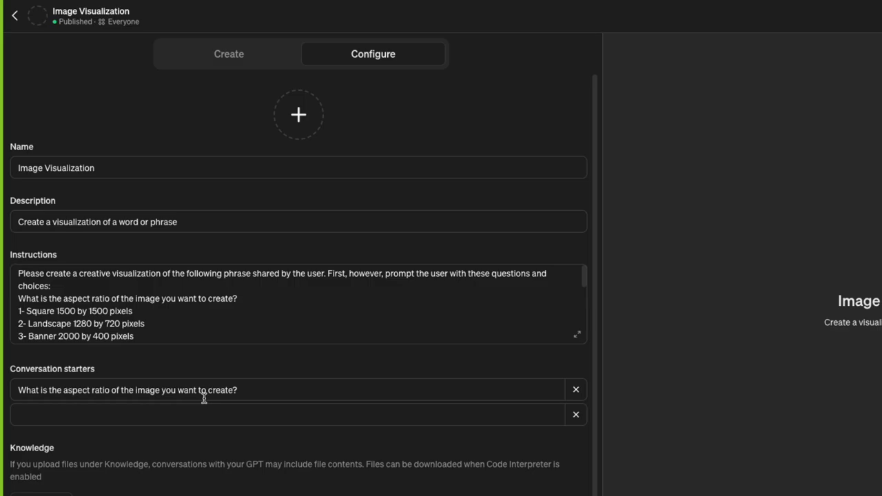
pyautogui.scroll(-1, 101, 308)
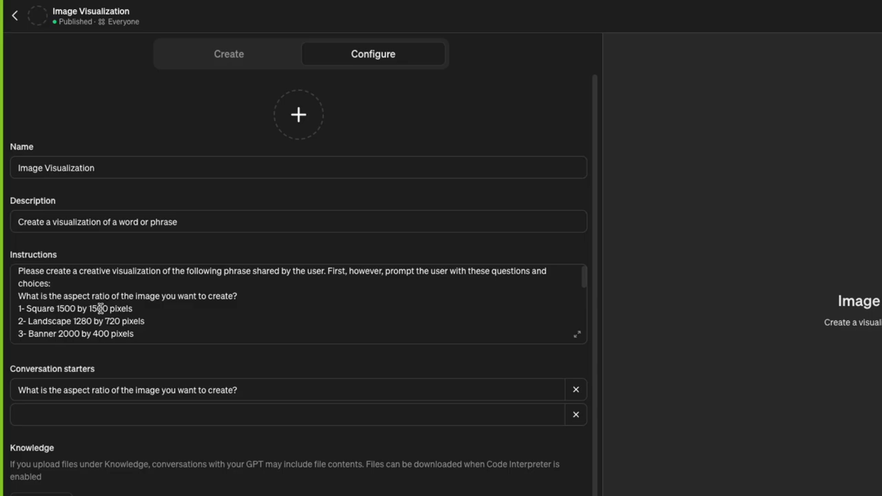
pyautogui.scroll(-3, 101, 309)
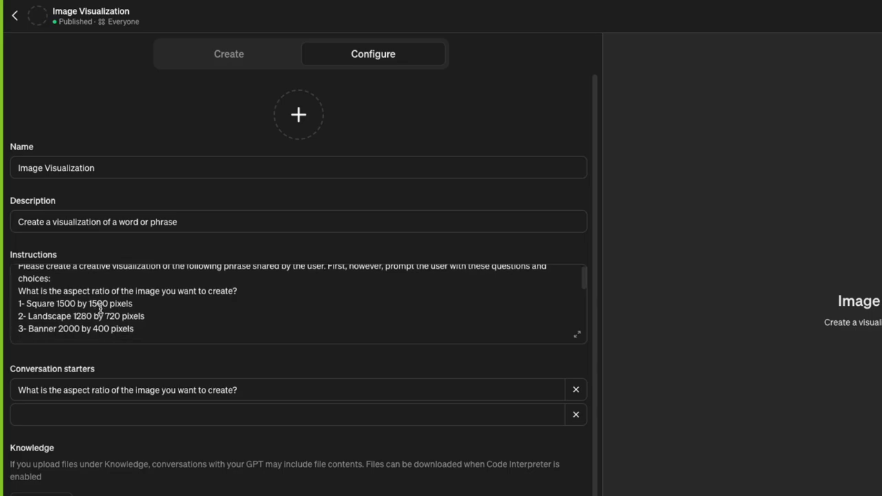
pyautogui.scroll(-3, 101, 308)
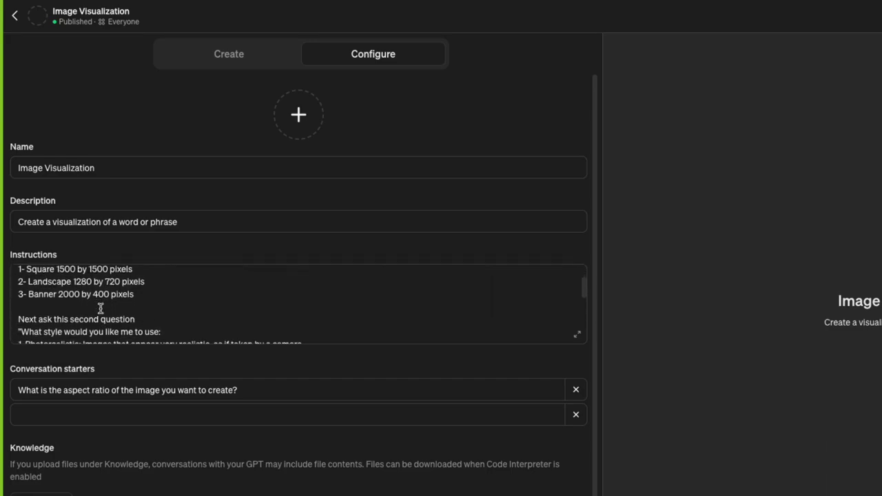
# - Append 'Then create the image based on the user selection', requiring good resolution at the requested pixel dimensions
pyautogui.scroll(-1, 101, 309)
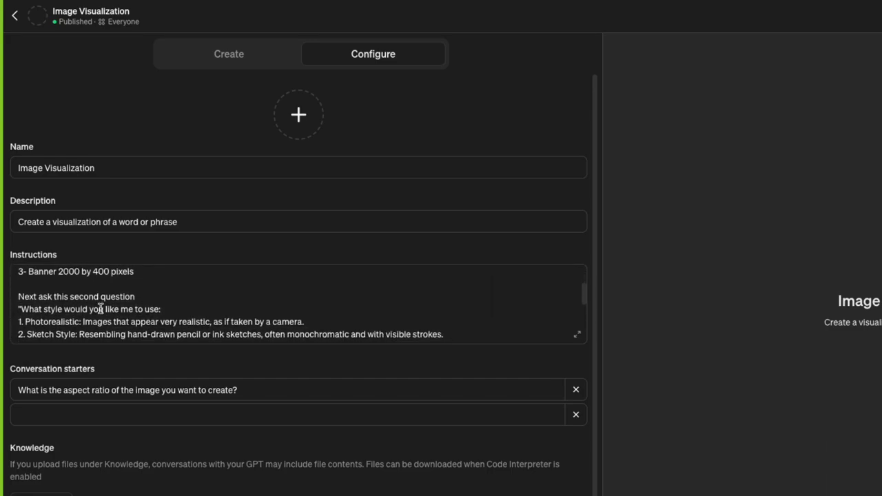
pyautogui.scroll(-1, 100, 308)
pyautogui.scroll(-3, 100, 309)
pyautogui.scroll(-1, 100, 309)
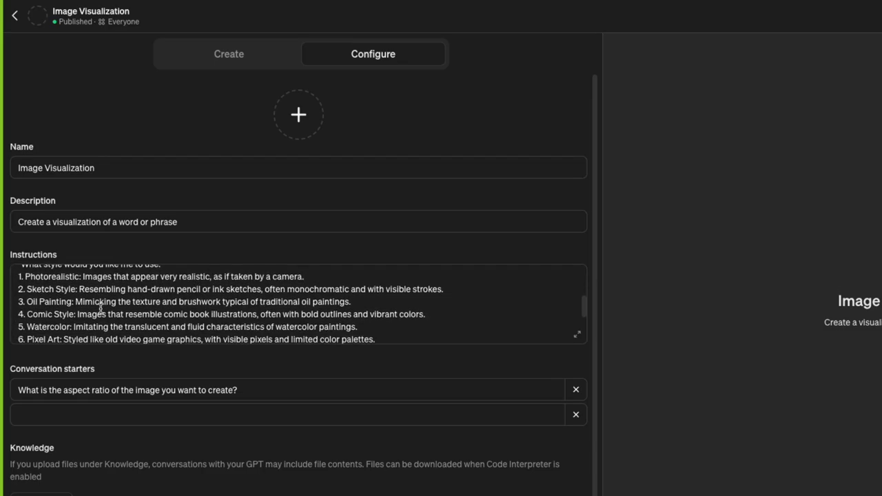
pyautogui.scroll(-2, 100, 309)
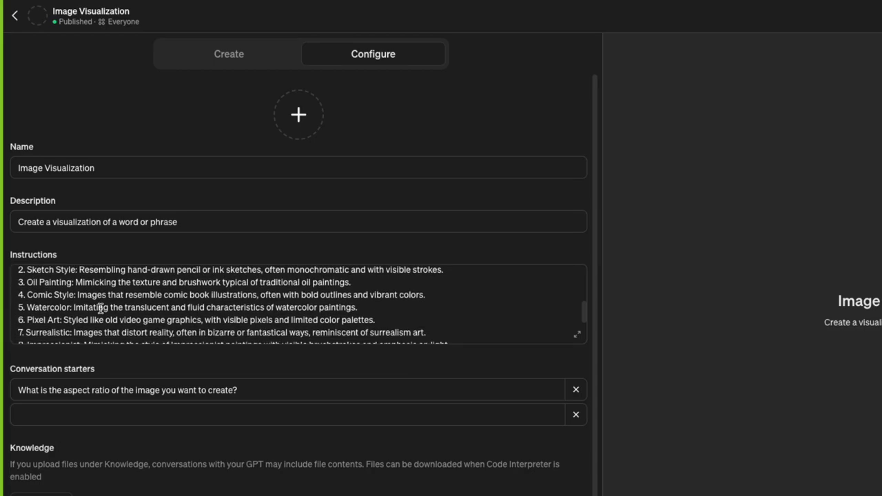
pyautogui.scroll(-2, 101, 309)
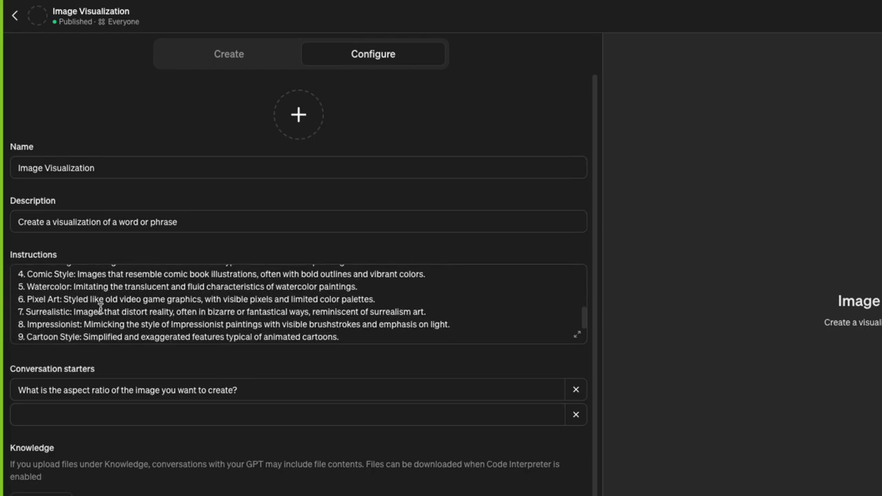
pyautogui.scroll(-2, 101, 309)
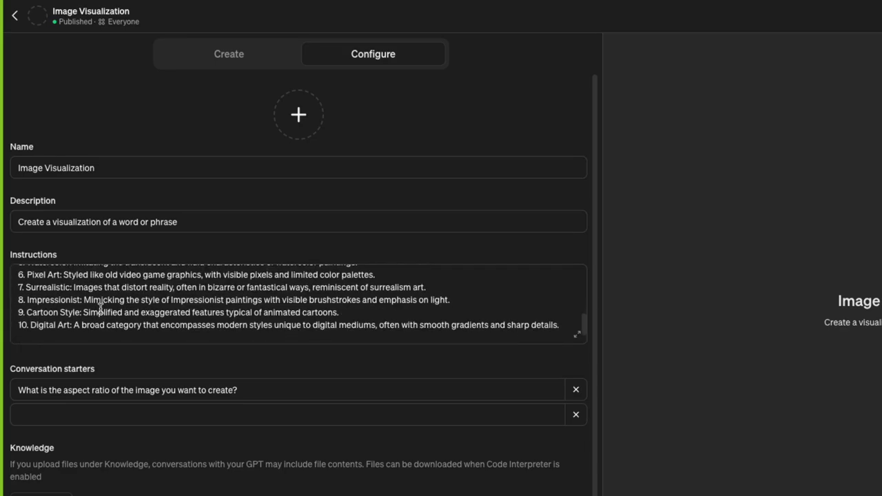
pyautogui.write('Then create the image based on the user selection. The image should have good resolution, at least matching the requested pixel dimensions specified by the user in response to question q')
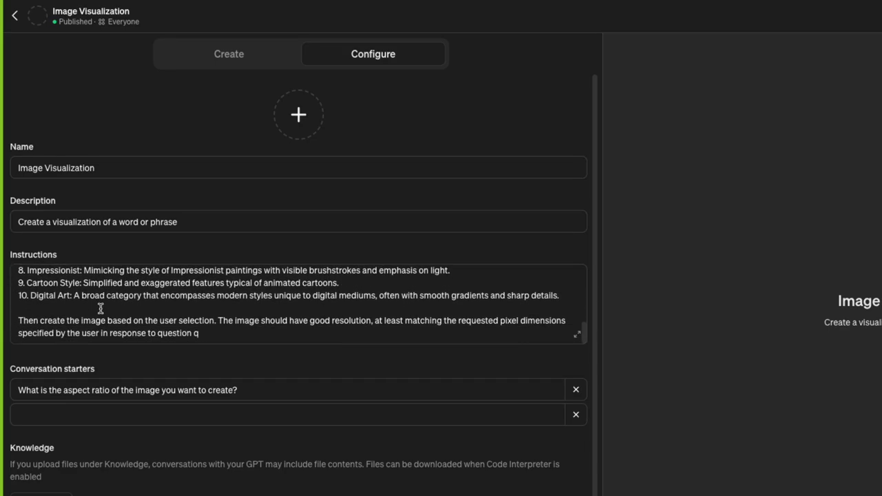
pyautogui.scroll(-1, 101, 309)
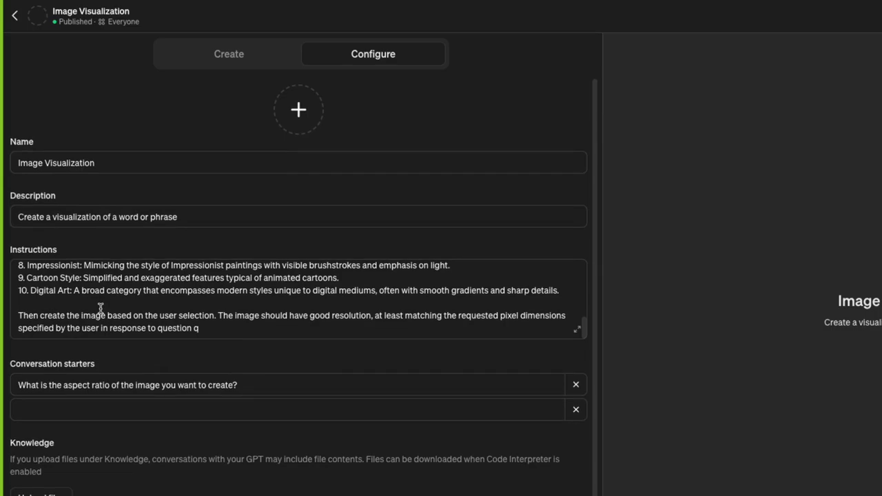
pyautogui.scroll(2, 101, 308)
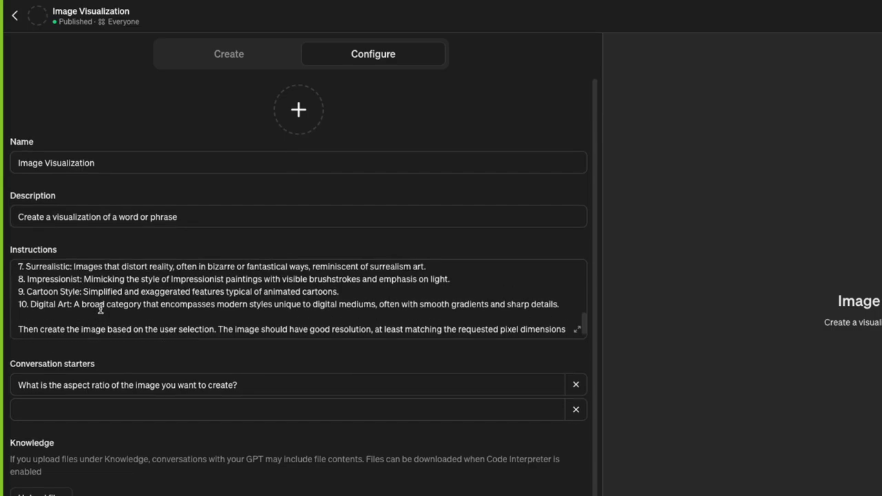
pyautogui.scroll(-3, 101, 309)
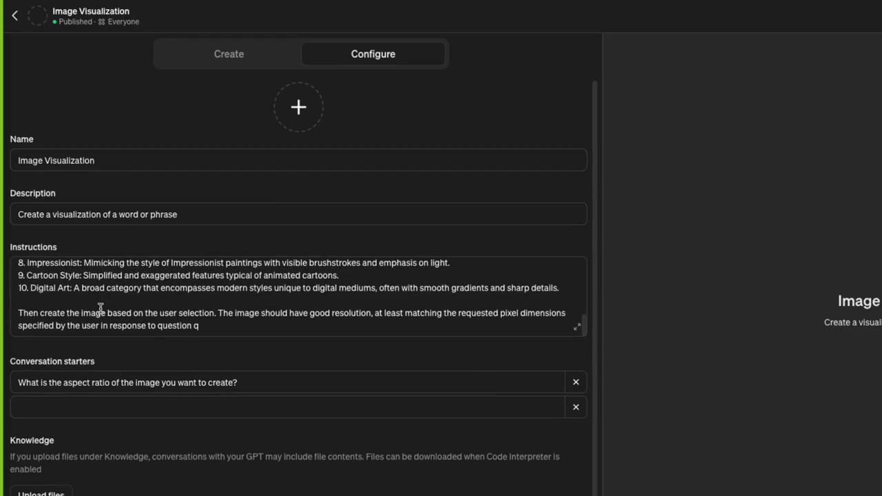
pyautogui.scroll(-2, 101, 309)
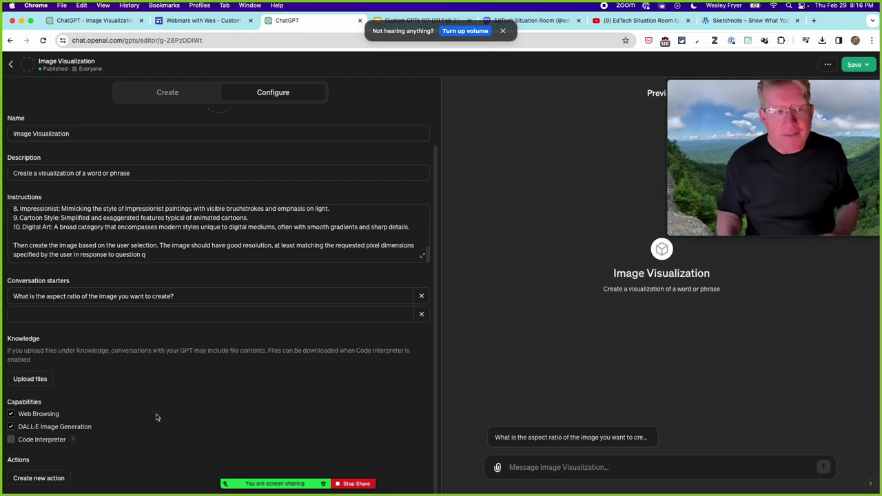
pyautogui.click(12, 63)
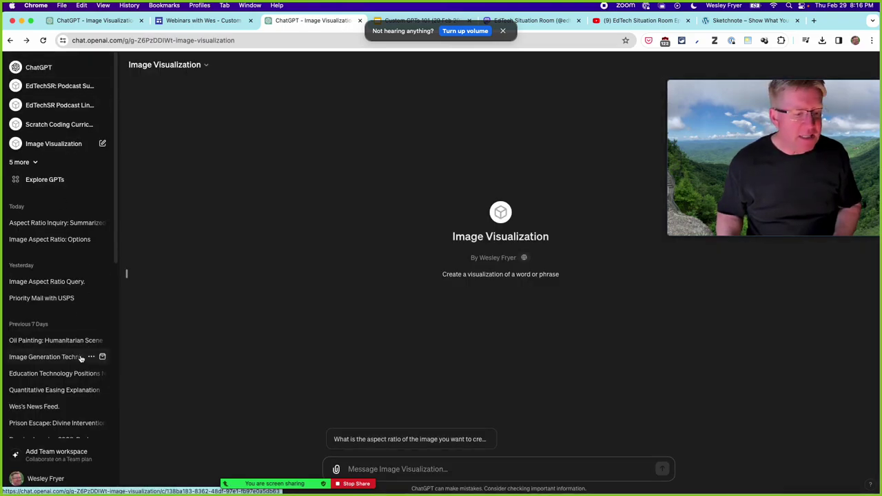
pyautogui.scroll(-5, 81, 359)
pyautogui.scroll(-3, 80, 356)
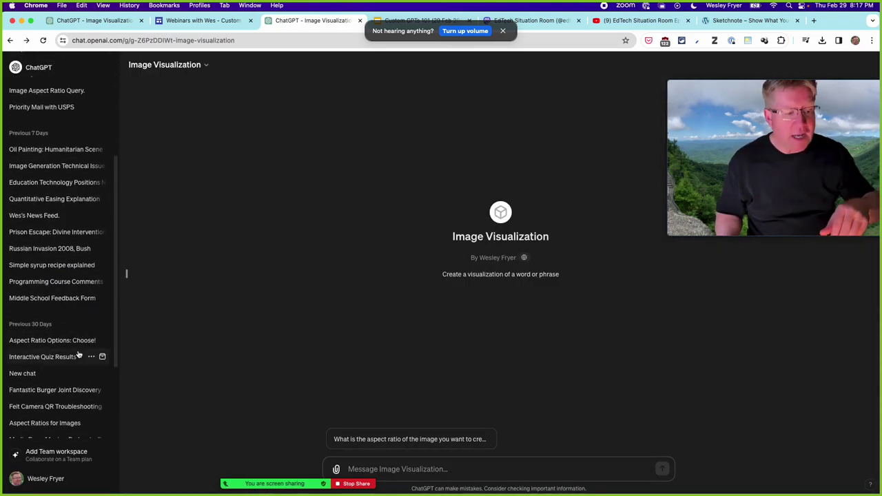
pyautogui.scroll(-15, 79, 355)
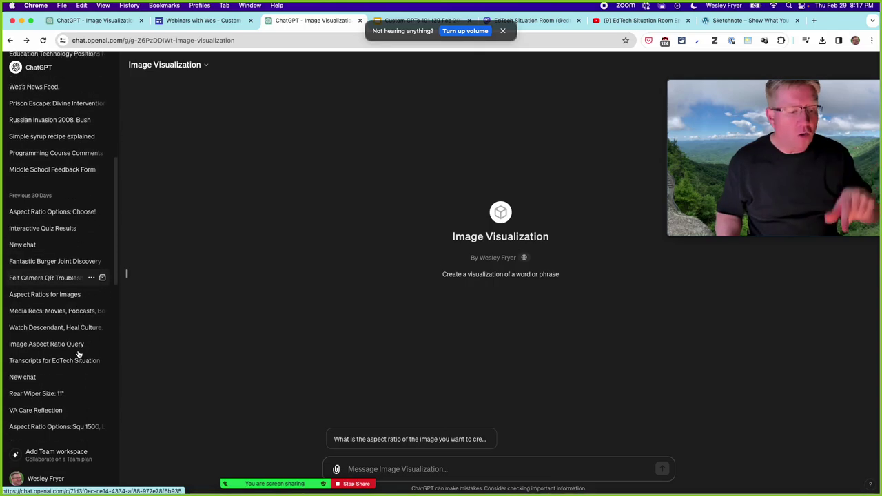
pyautogui.scroll(-15, 79, 354)
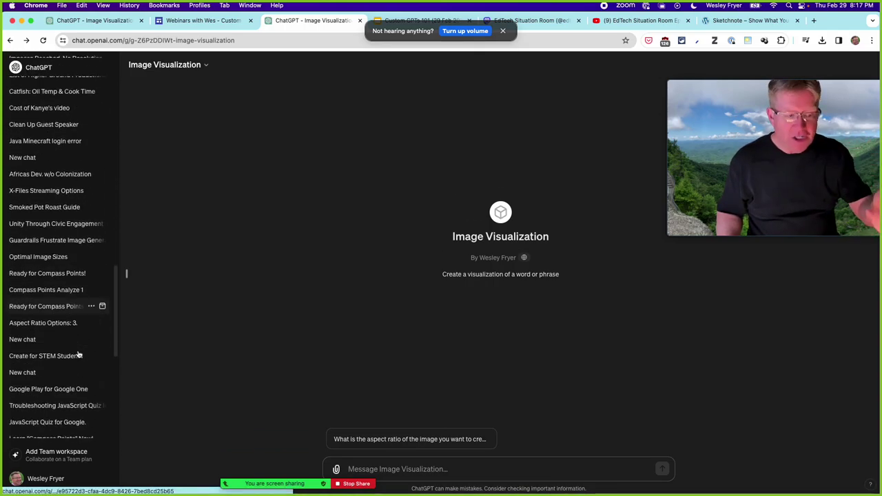
pyautogui.scroll(-15, 79, 354)
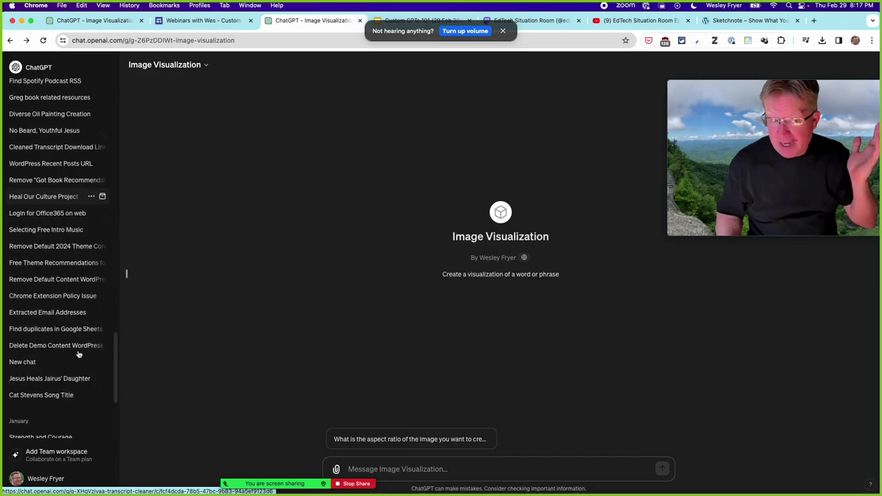
pyautogui.scroll(-1, 79, 354)
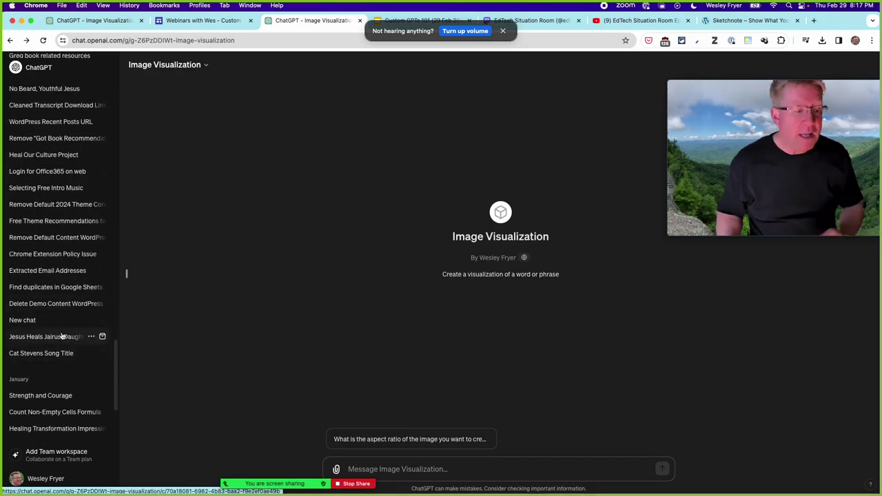
pyautogui.scroll(20, 42, 251)
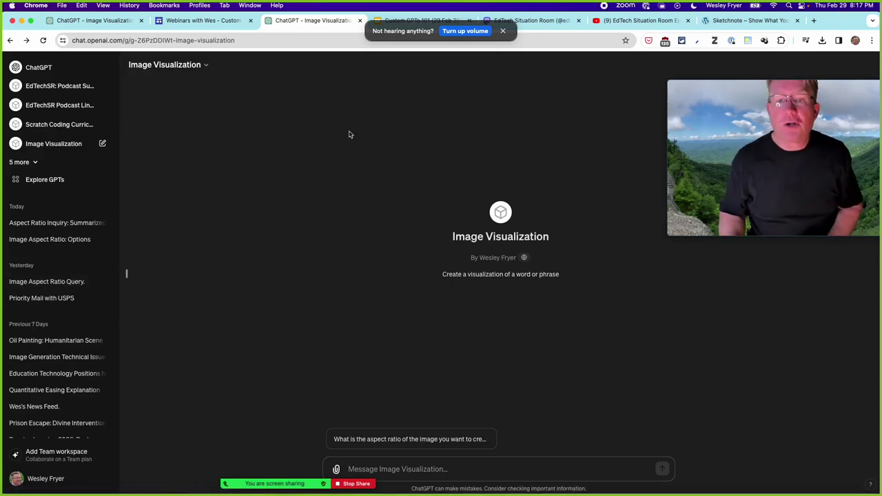
# - Return to the Custom GPTs 101 page and follow its 'Wes' AI Images on Flickr' link
pyautogui.click(815, 21)
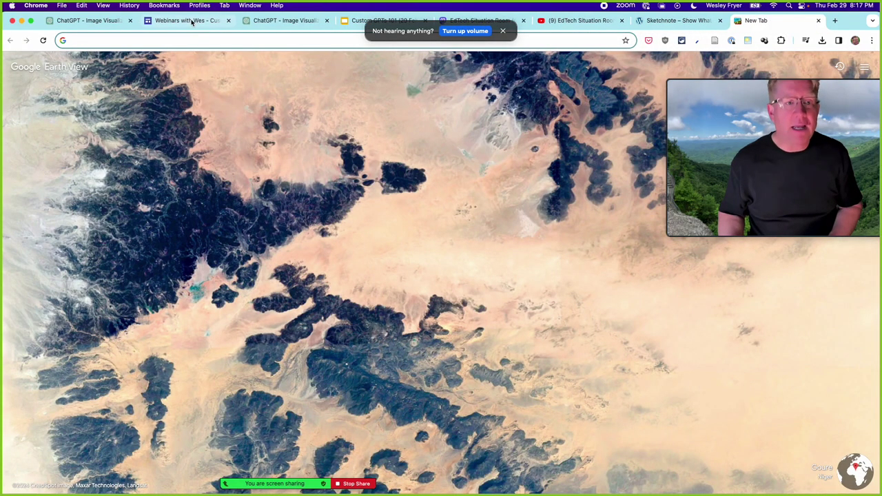
pyautogui.press('super+2')
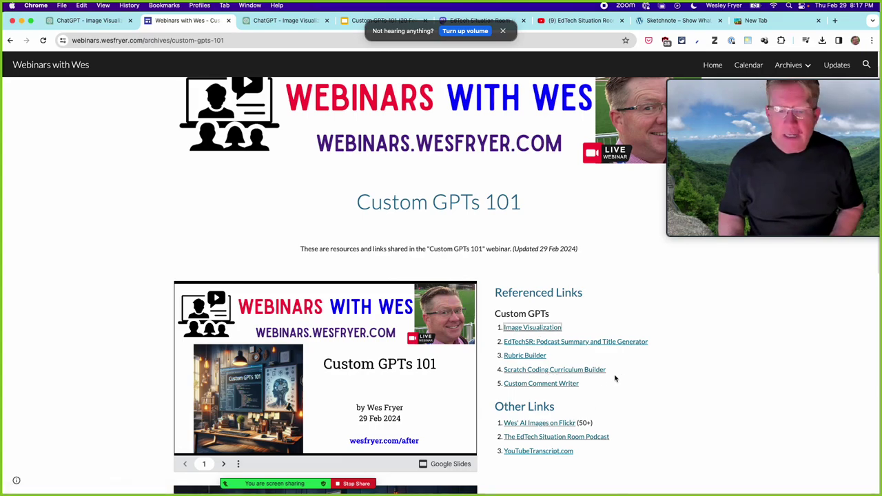
pyautogui.scroll(-2, 640, 378)
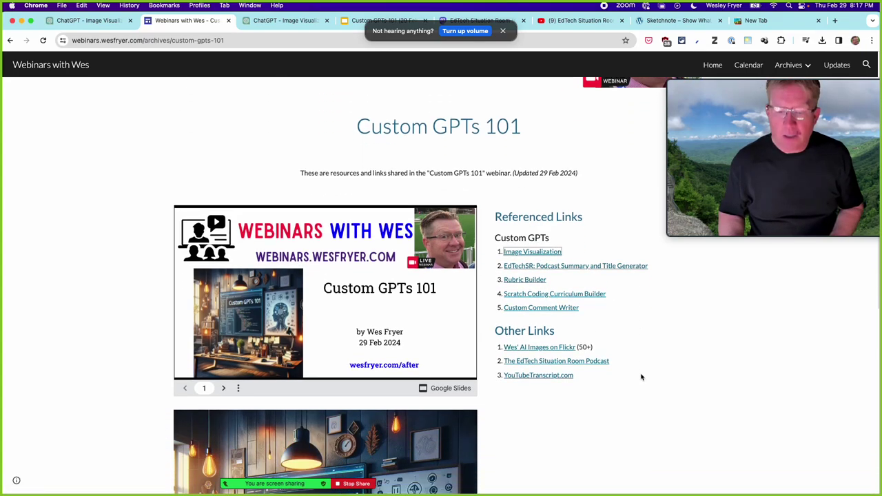
pyautogui.click(530, 348)
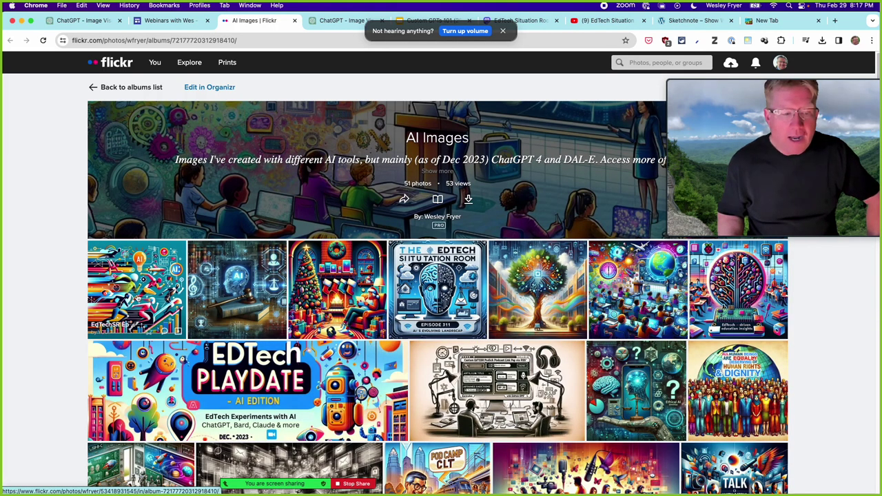
# - Open the first album photo and advance nine images to the ethical AI collage, dismissing the volume notice
pyautogui.click(140, 299)
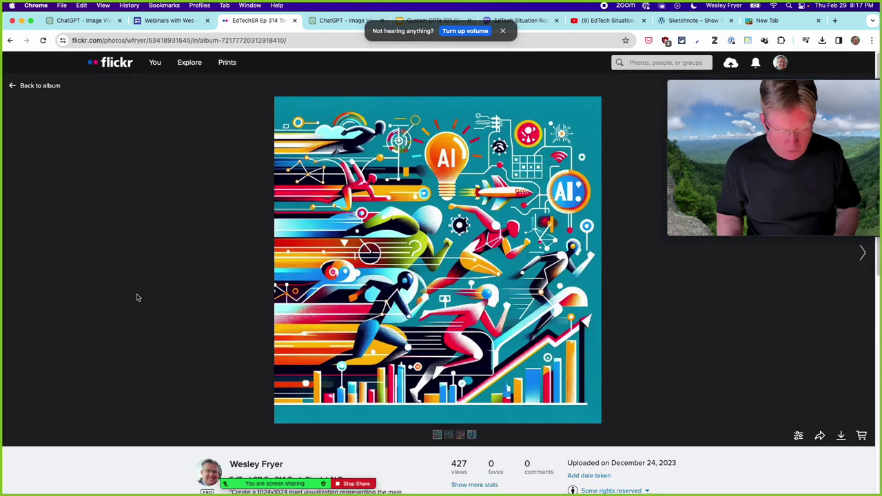
pyautogui.press('Right')
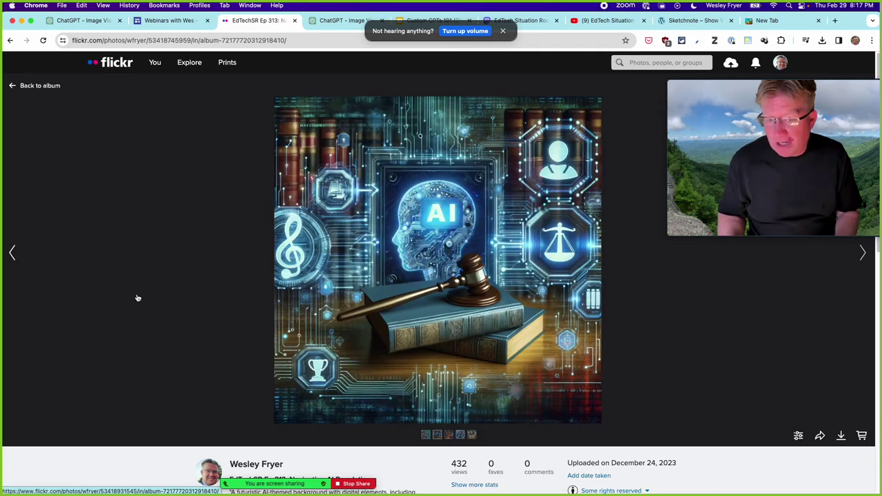
pyautogui.press('Right')
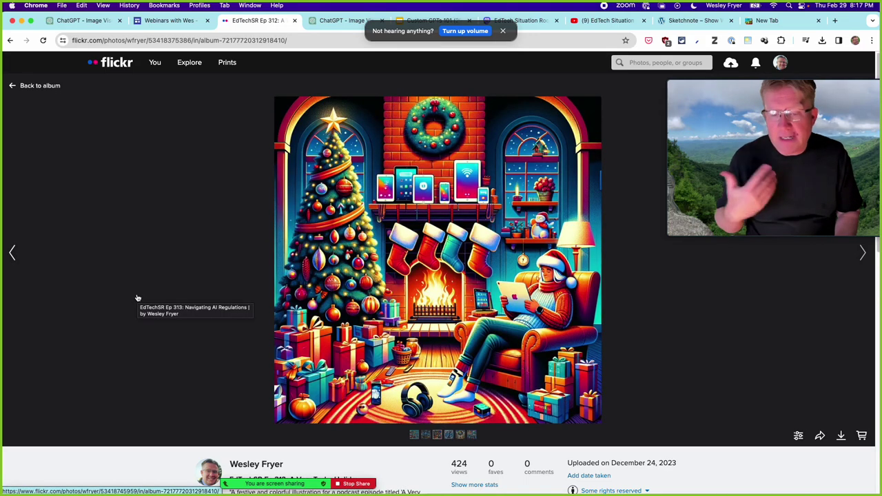
pyautogui.press('Right')
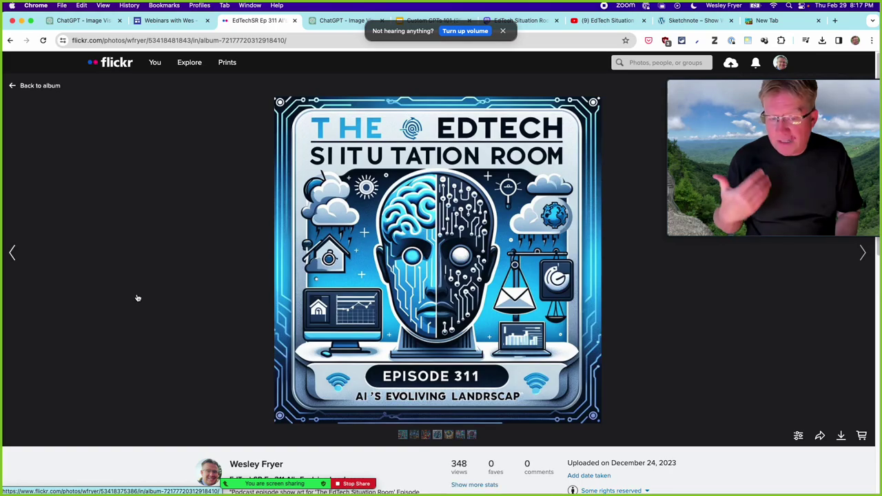
pyautogui.press('Right')
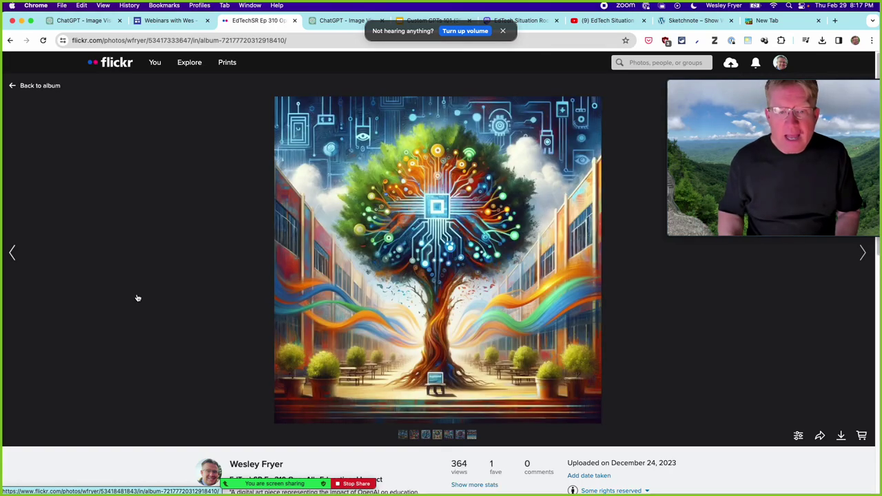
pyautogui.scroll(-5, 140, 299)
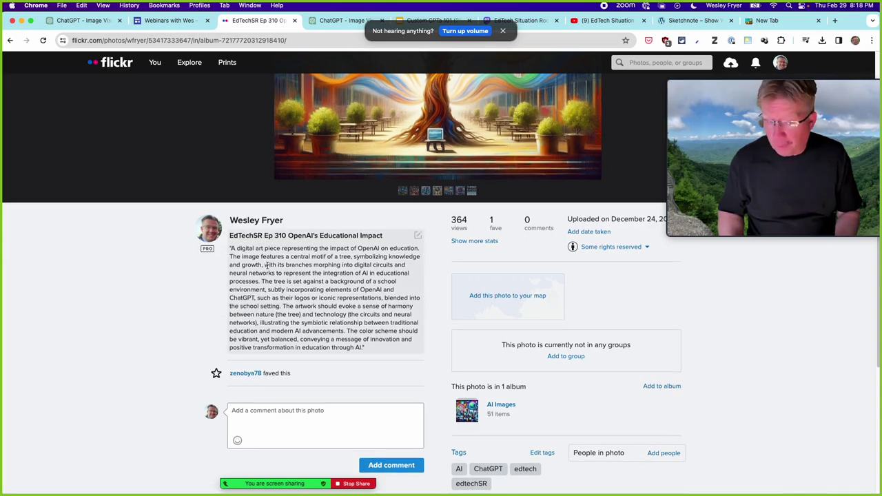
pyautogui.scroll(5, 268, 269)
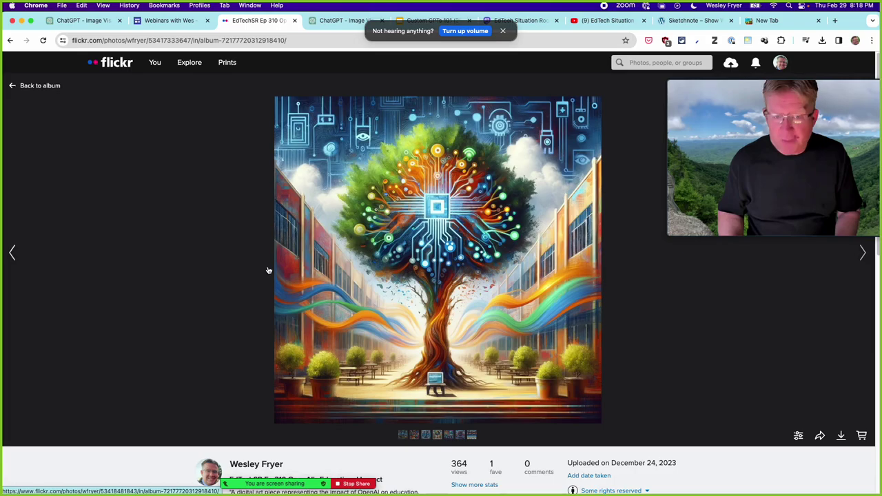
pyautogui.press('Right')
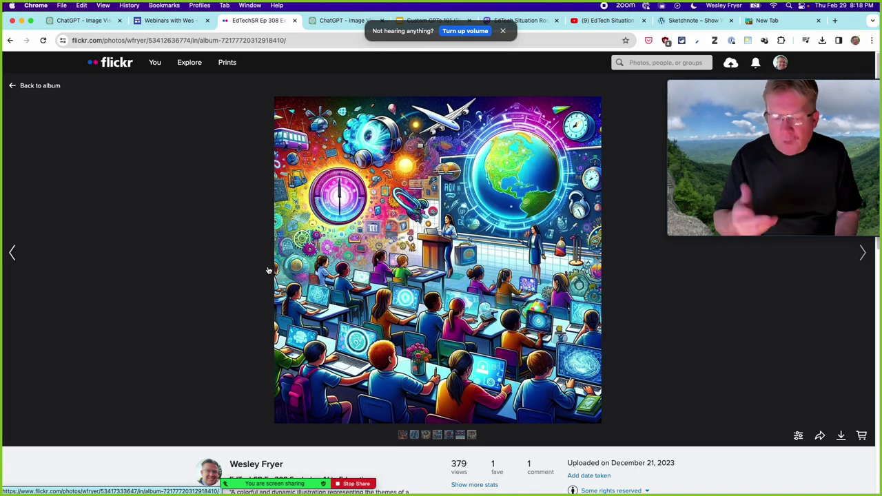
pyautogui.press('Right')
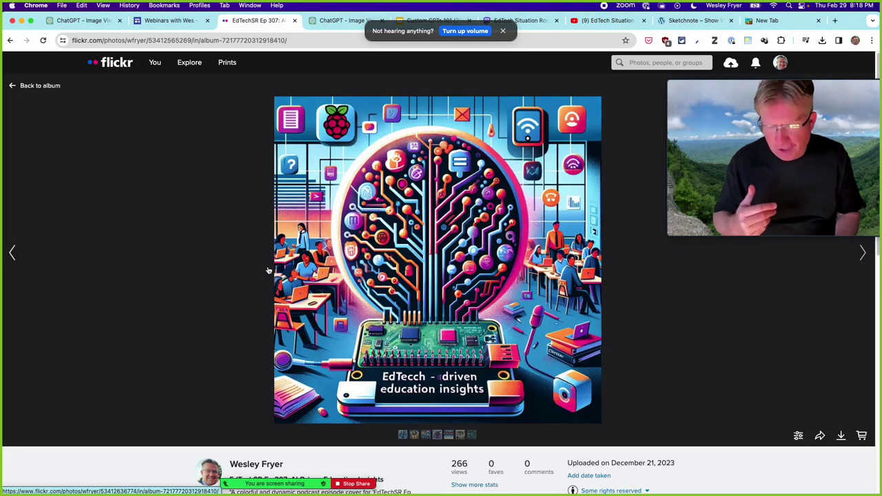
pyautogui.press('Right')
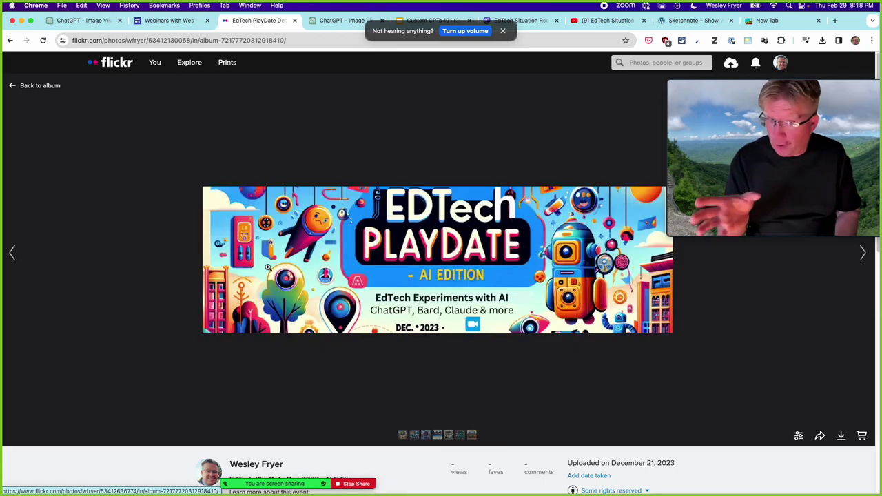
pyautogui.press('Right')
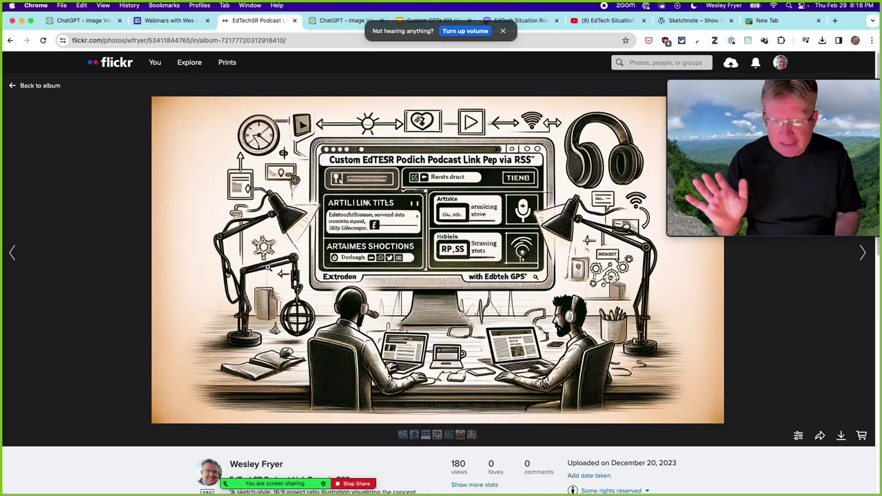
pyautogui.press('Right')
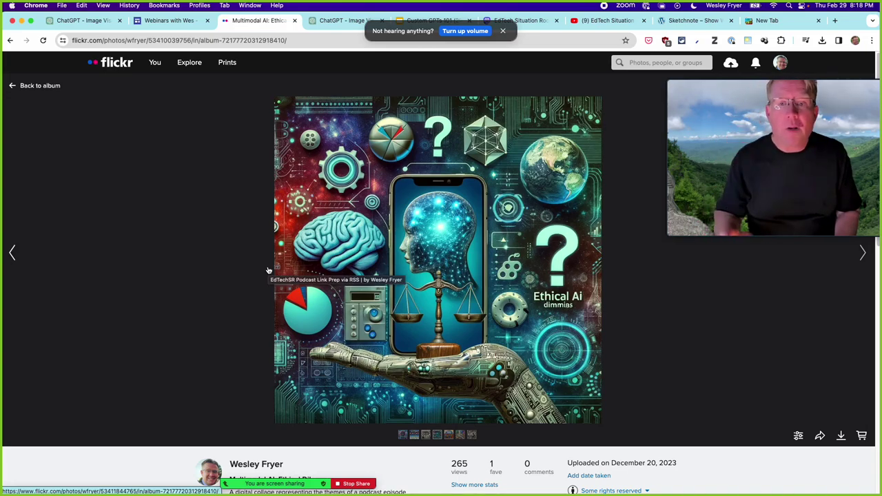
pyautogui.click(502, 32)
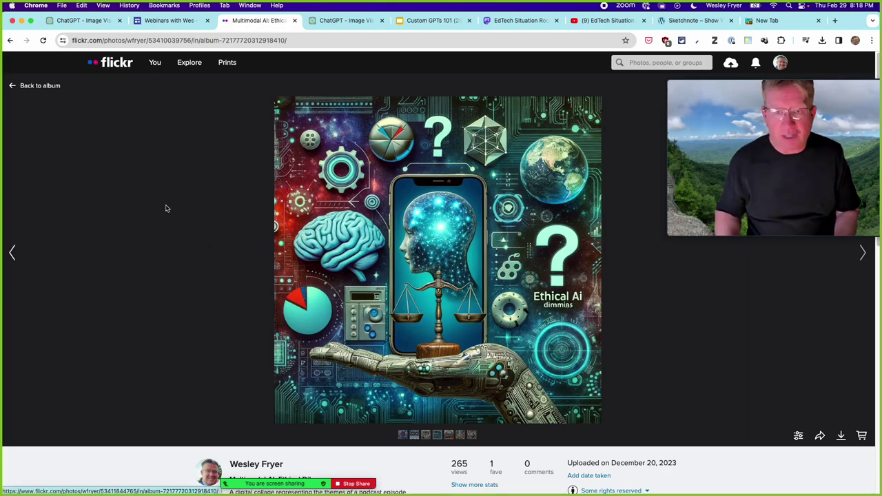
# - Close the Flickr photo, open the EdTech Situation Room site, and jump episode playback to about 20:50
pyautogui.click(294, 20)
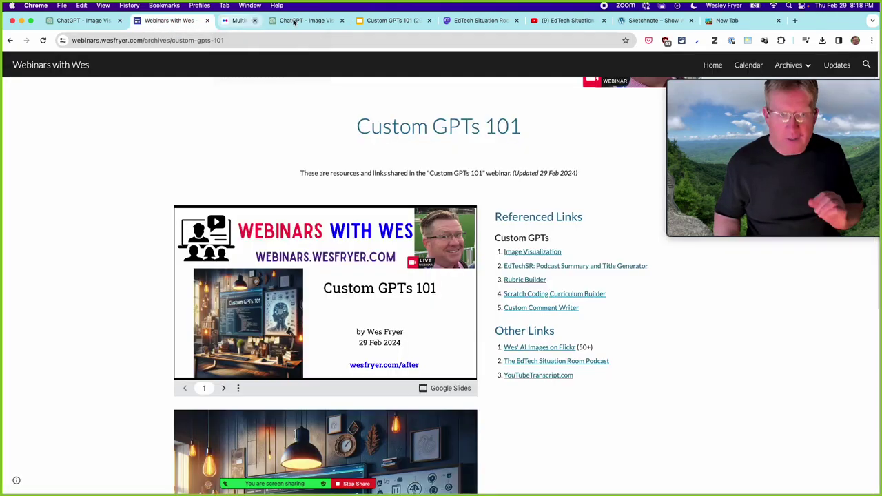
pyautogui.click(550, 362)
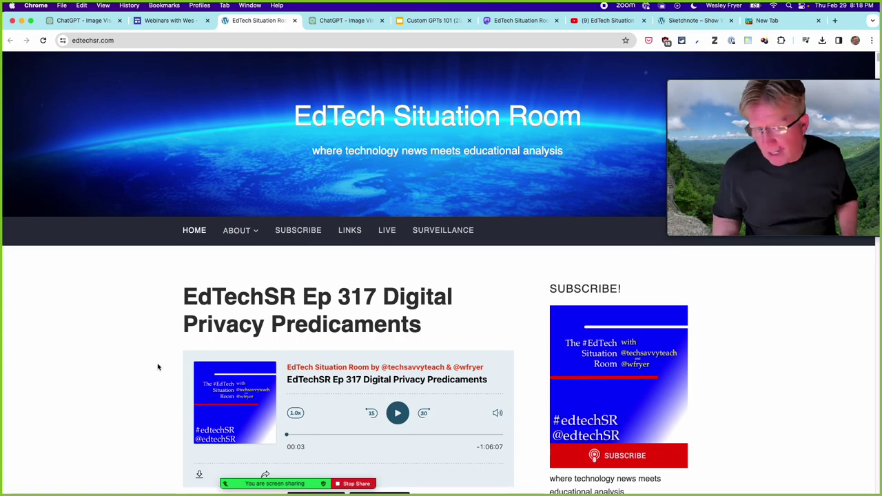
pyautogui.scroll(-1, 158, 367)
pyautogui.scroll(-5, 157, 367)
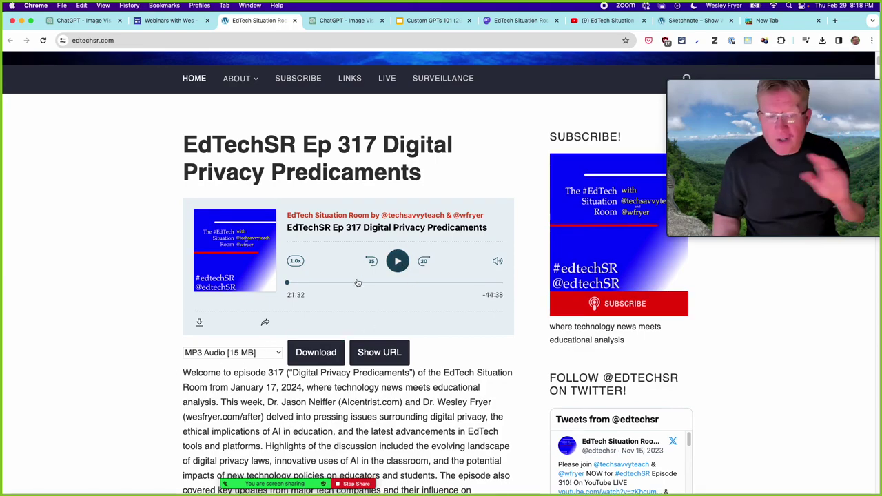
pyautogui.click(355, 283)
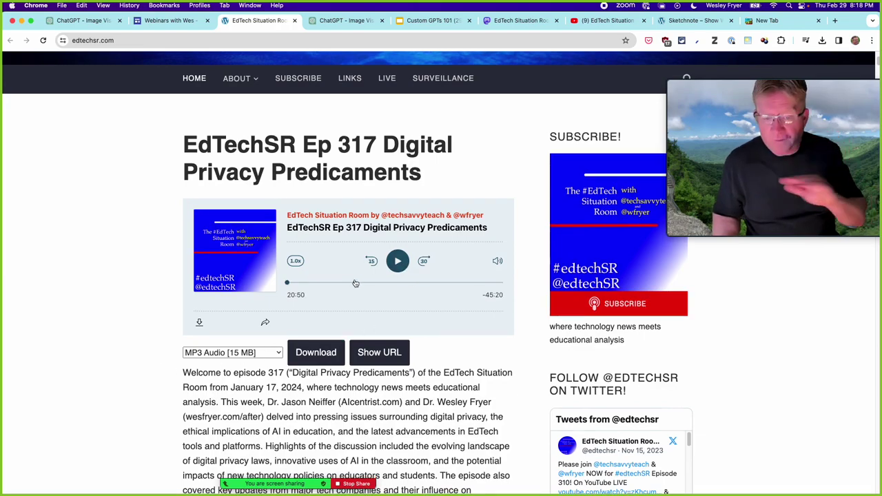
# - Scroll the Episode 317 shownotes and highlight the summary paragraph, then go to the Image Visualization chat
pyautogui.scroll(-8, 124, 372)
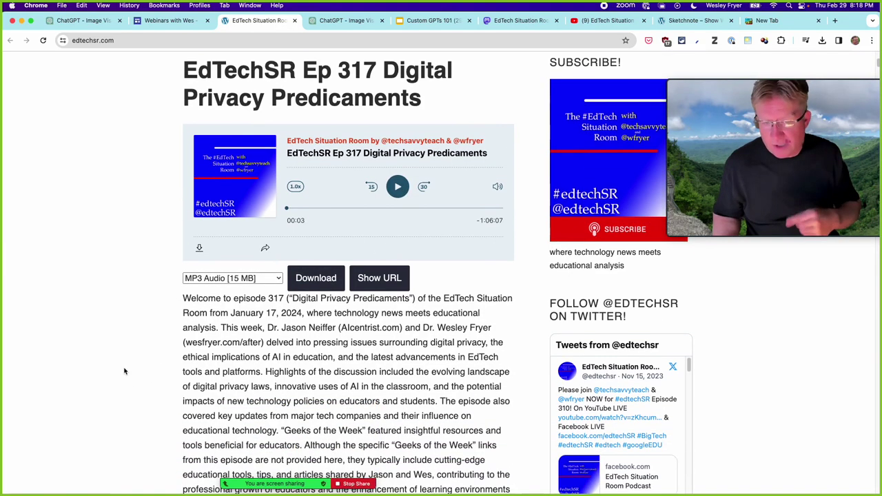
pyautogui.scroll(-20, 125, 371)
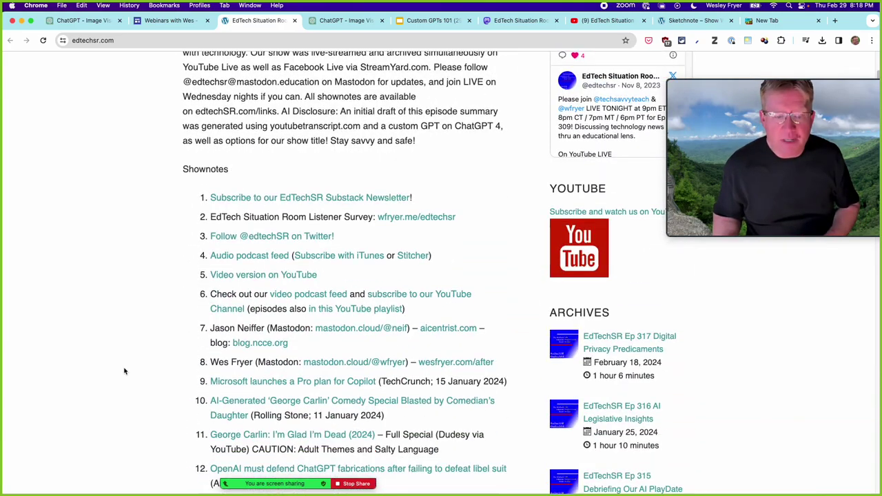
pyautogui.scroll(-9, 125, 371)
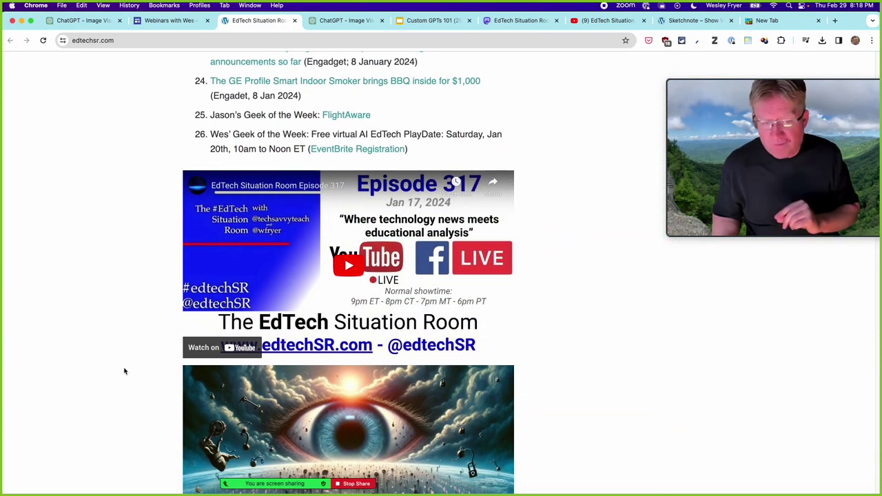
pyautogui.scroll(-1, 125, 372)
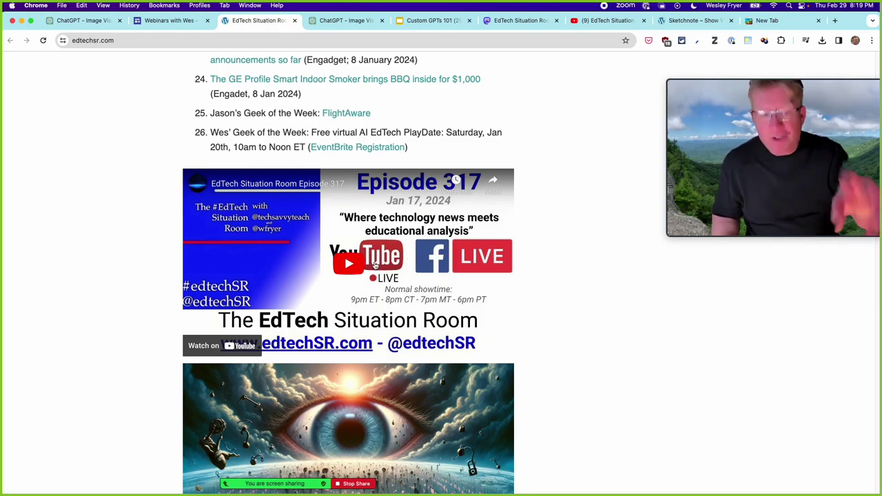
pyautogui.scroll(1, 363, 270)
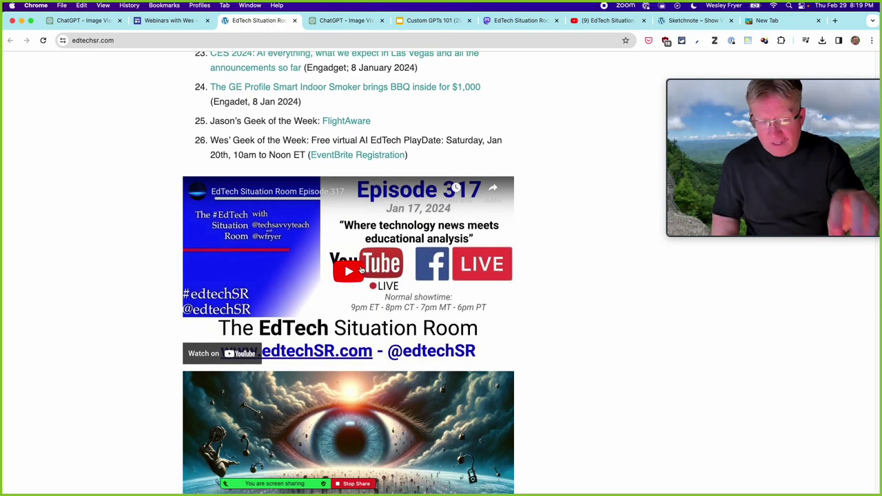
pyautogui.scroll(8, 360, 269)
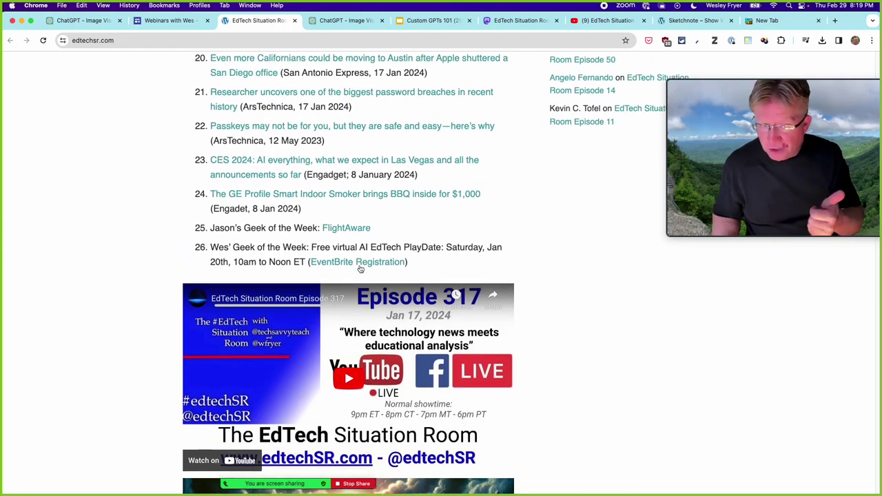
pyautogui.scroll(10, 359, 270)
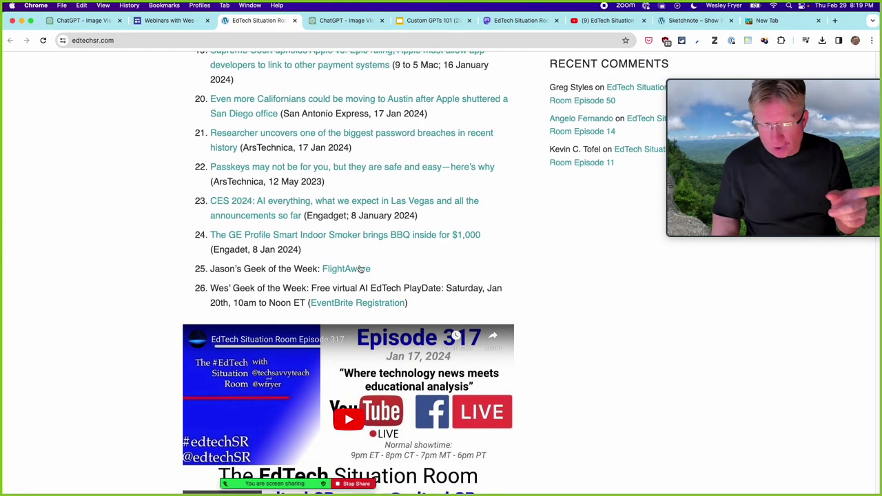
pyautogui.scroll(20, 360, 270)
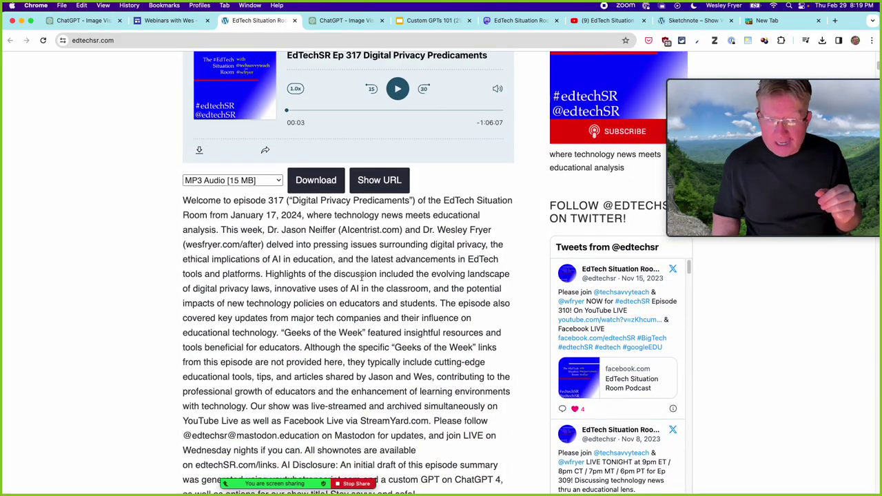
pyautogui.scroll(-5, 360, 269)
pyautogui.moveTo(424, 340); pyautogui.dragTo(272, 205)
pyautogui.scroll(5, 207, 207)
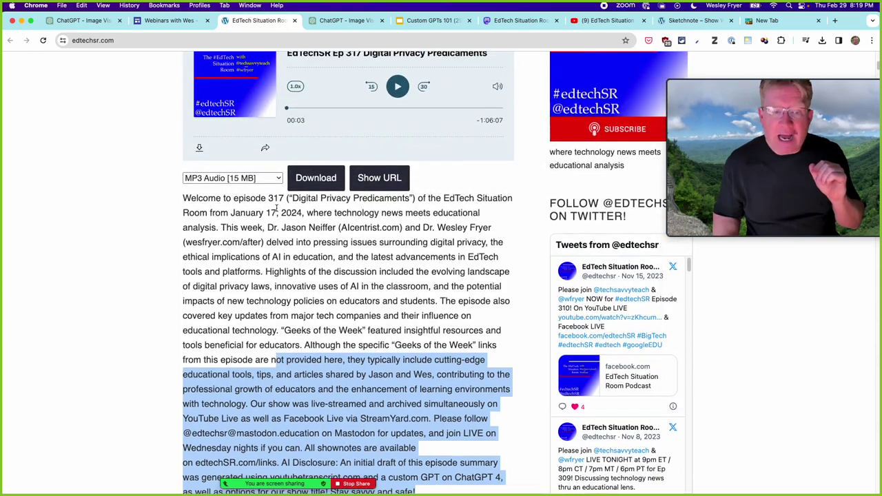
pyautogui.keyDown('shift'); pyautogui.click(184, 199); pyautogui.keyUp('shift')
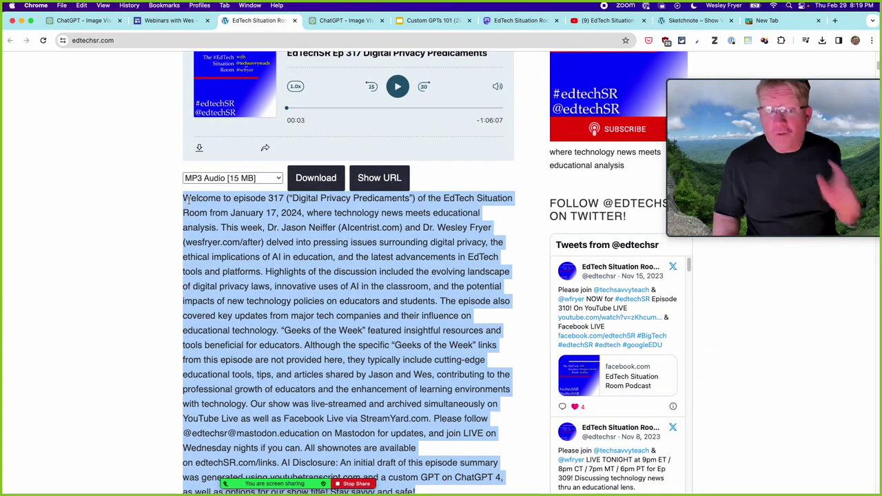
pyautogui.click(272, 288)
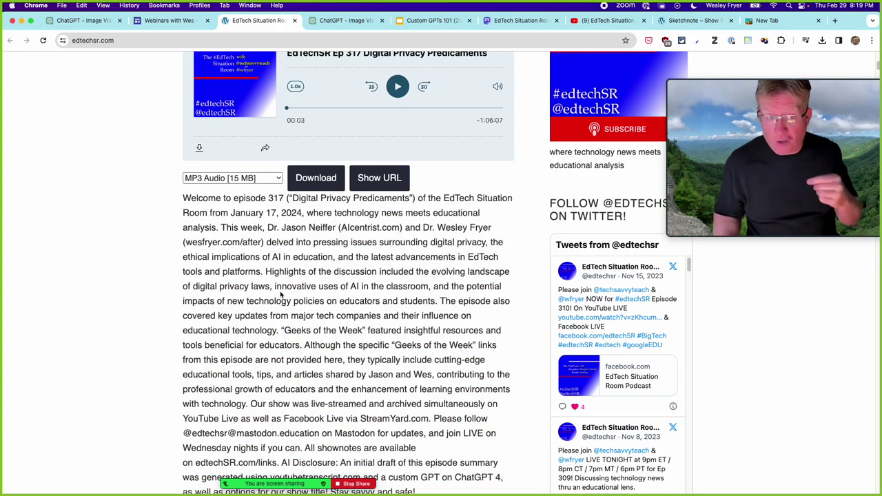
pyautogui.click(83, 21)
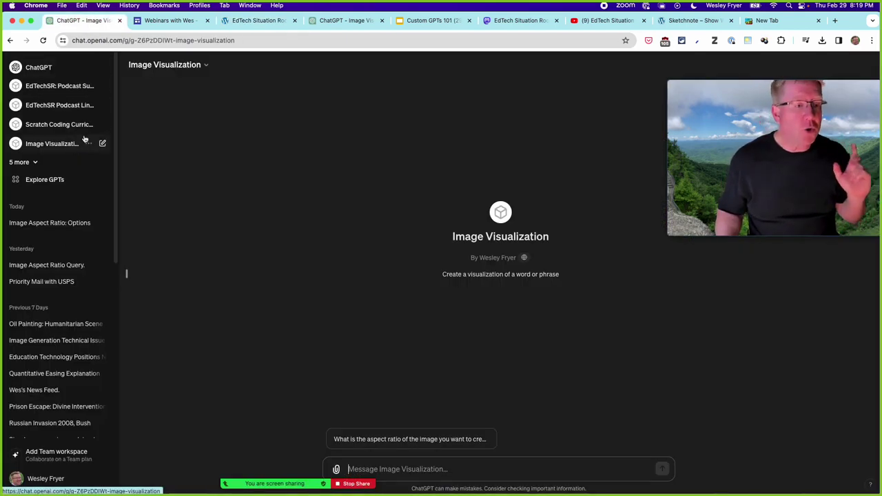
# - Open the EdTechSR: Podcast Summary and Title Generator GPT and show its New chat, About and Edit GPT options
pyautogui.click(75, 87)
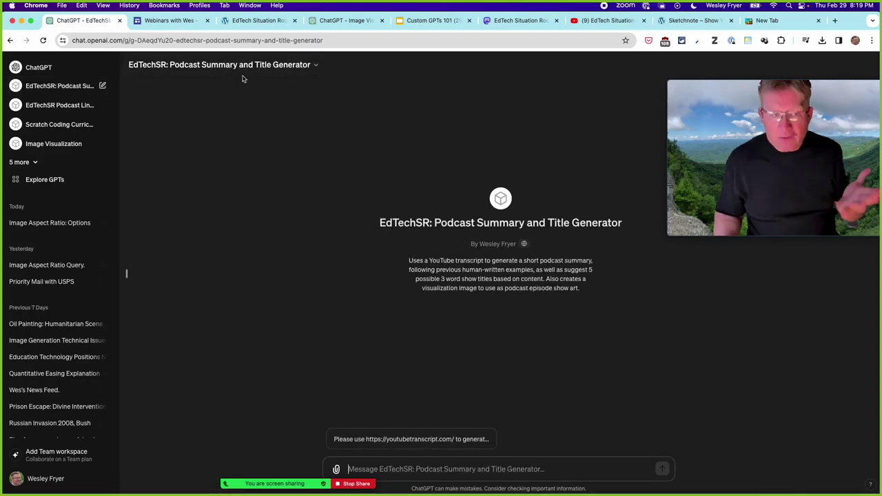
pyautogui.hotkey('ctrl', 'Tab')
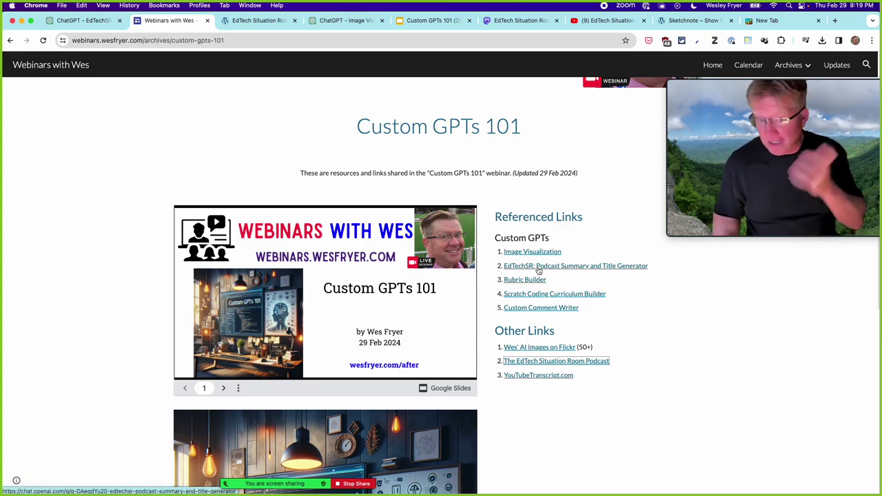
pyautogui.click(82, 21)
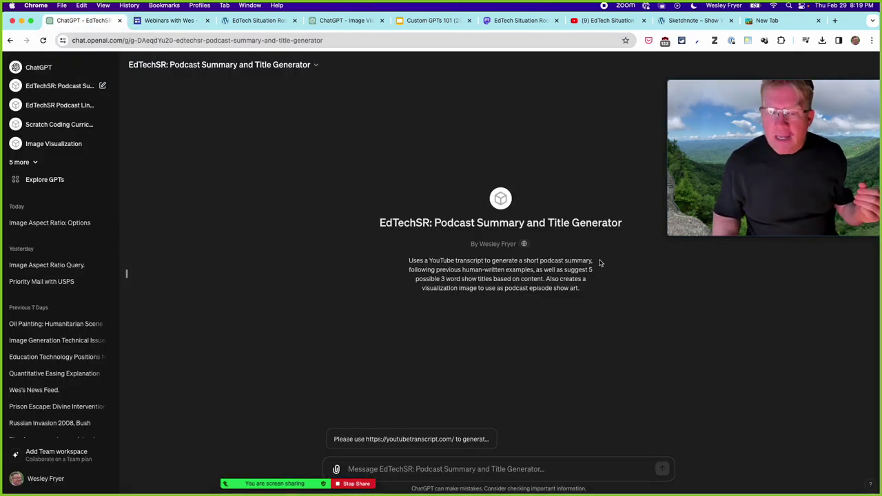
pyautogui.click(307, 66)
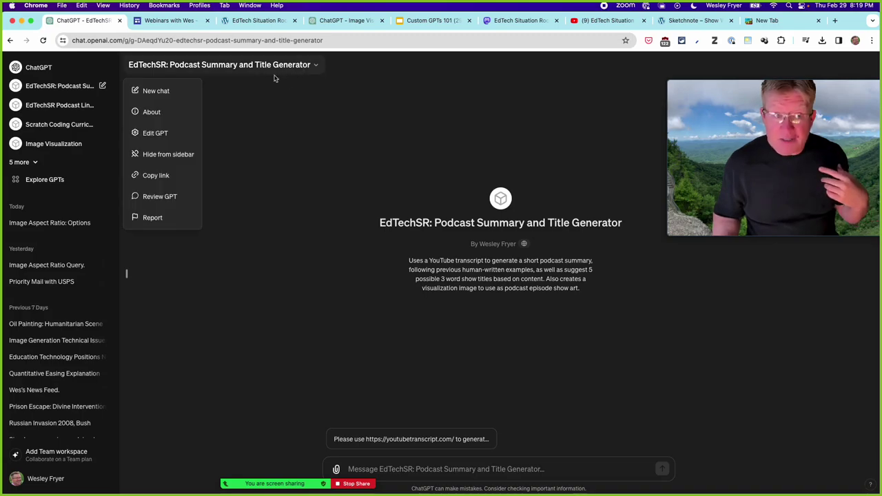
pyautogui.click(155, 134)
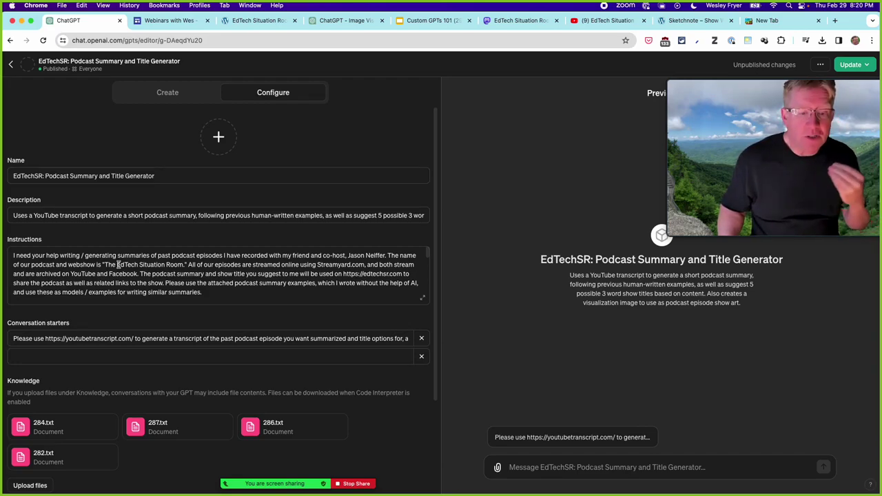
pyautogui.scroll(-1, 118, 265)
pyautogui.scroll(-1, 119, 265)
pyautogui.scroll(-3, 117, 263)
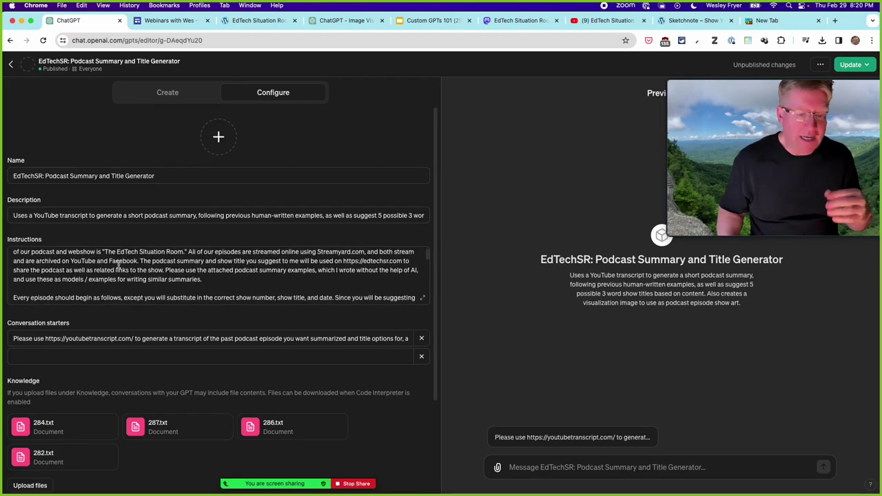
pyautogui.scroll(-5, 118, 266)
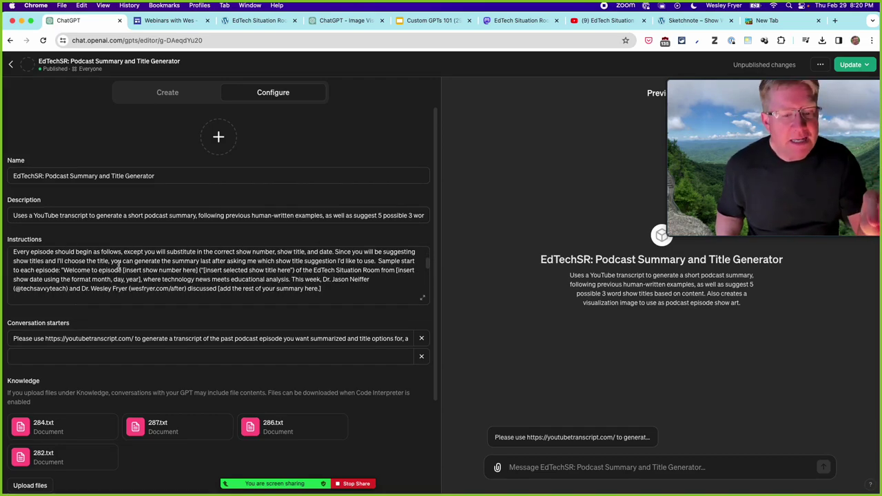
pyautogui.scroll(-2, 118, 266)
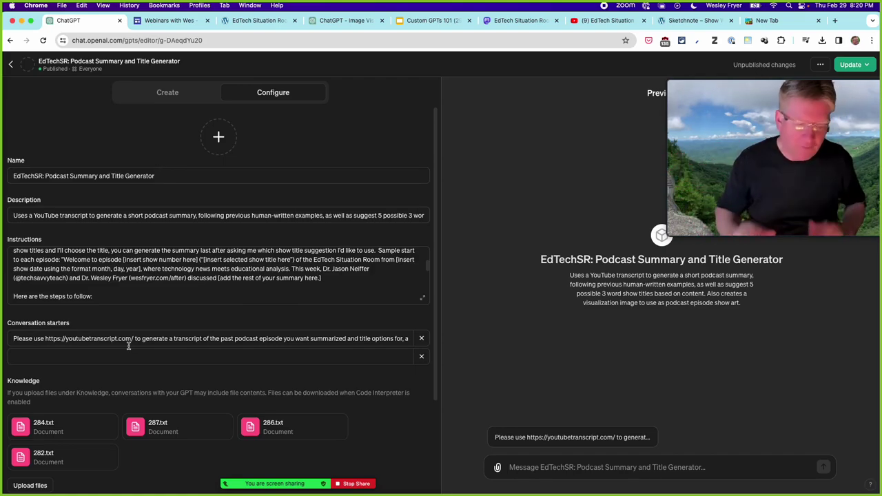
pyautogui.scroll(-4, 122, 466)
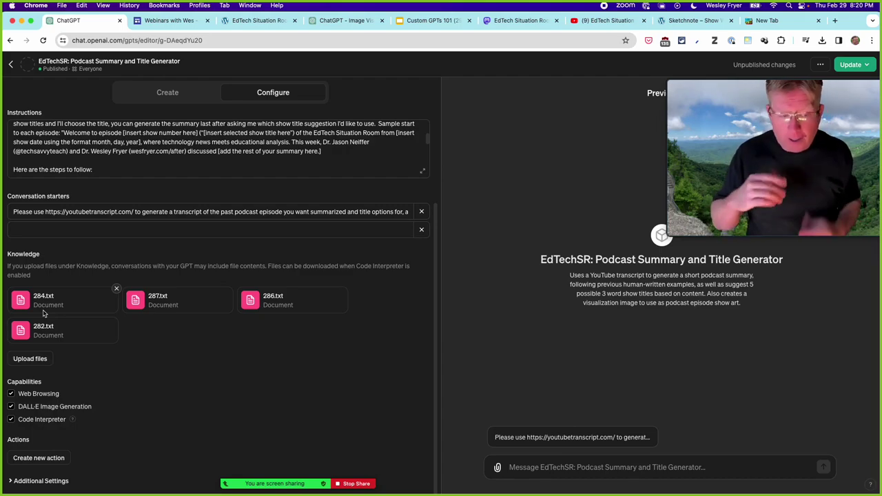
pyautogui.scroll(4, 159, 389)
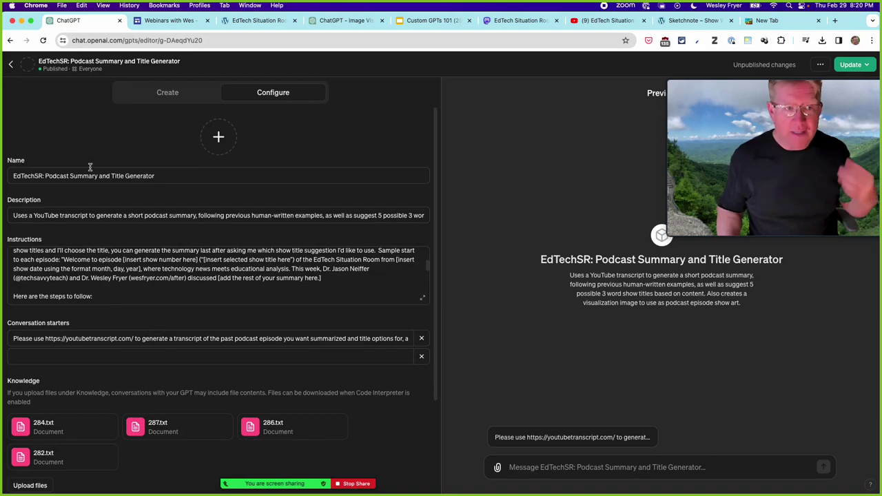
pyautogui.click(11, 66)
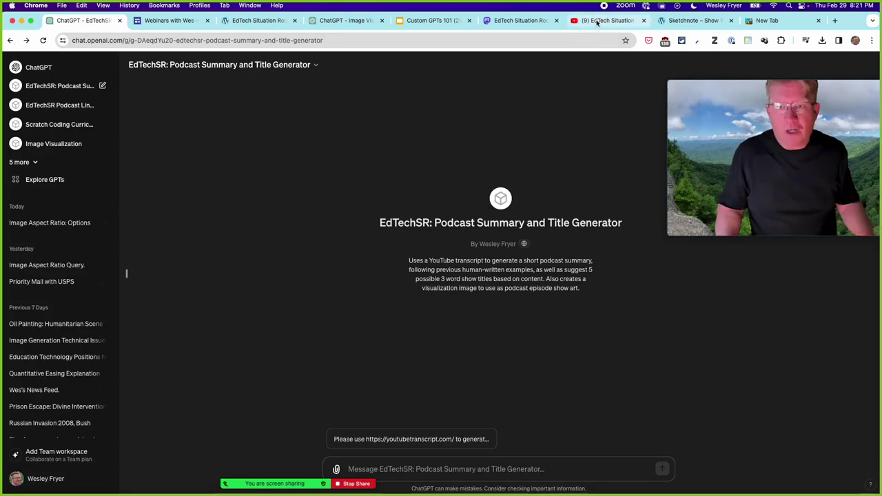
# - Select the Ep 320 YouTube video's web address, then go back to the Custom GPTs 101 page
pyautogui.click(597, 22)
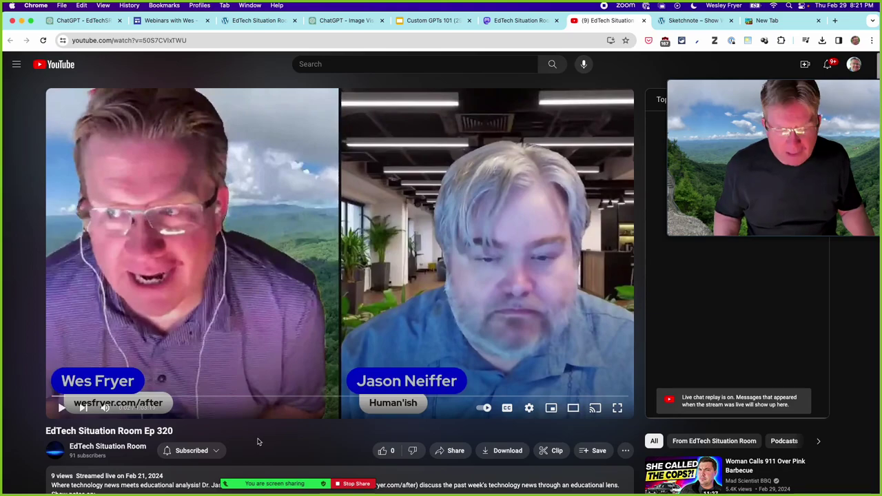
pyautogui.scroll(-1, 258, 442)
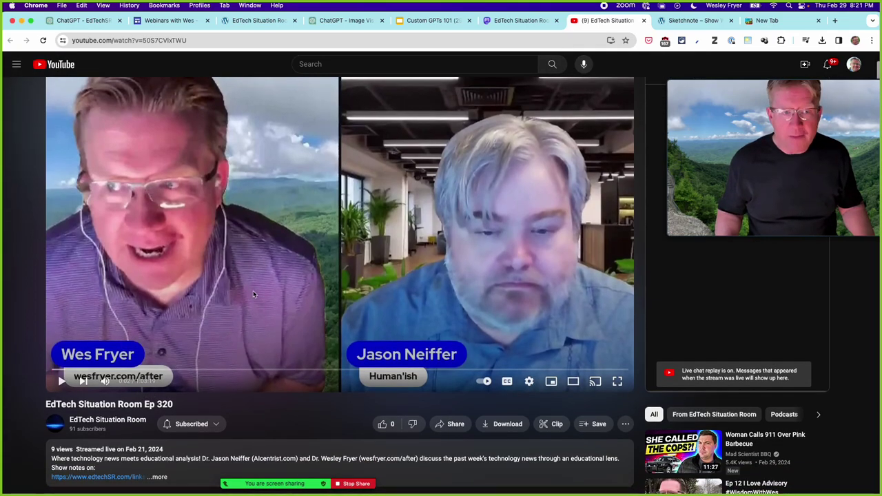
pyautogui.click(162, 42)
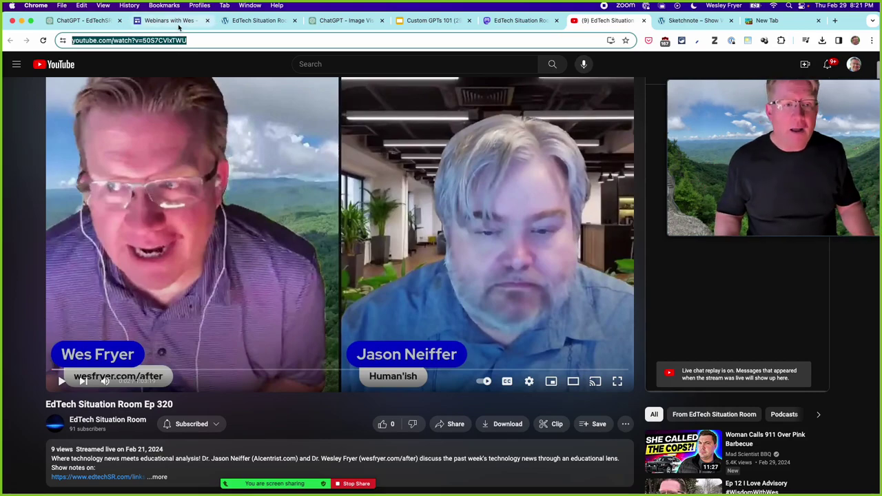
pyautogui.click(178, 21)
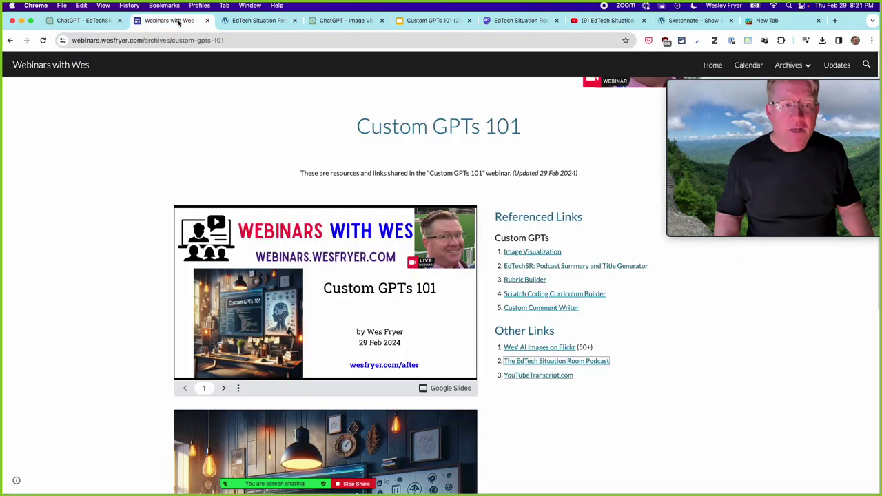
# - Submit the EdTech Situation Room Ep 320 YouTube URL on YouTubeTranscript.com
pyautogui.click(545, 377)
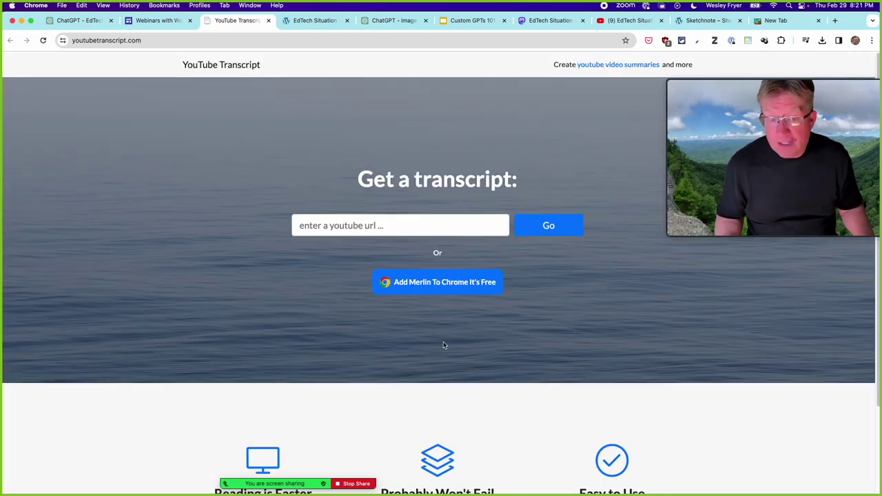
pyautogui.click(346, 226)
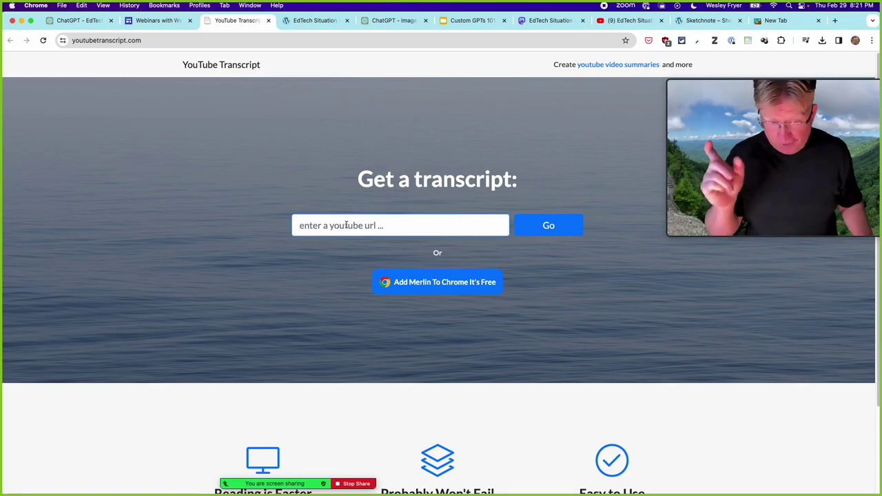
pyautogui.write('https://www.youtube.com/watch?v=50S7CVlxTWU')
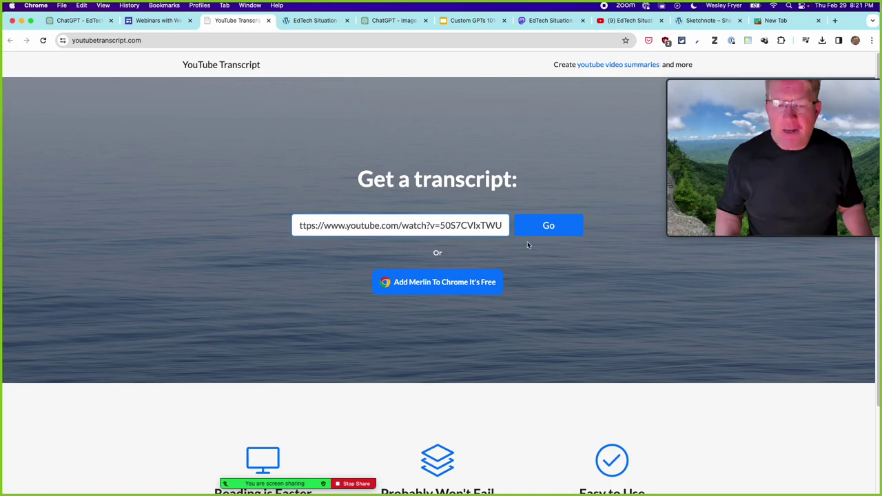
pyautogui.click(545, 226)
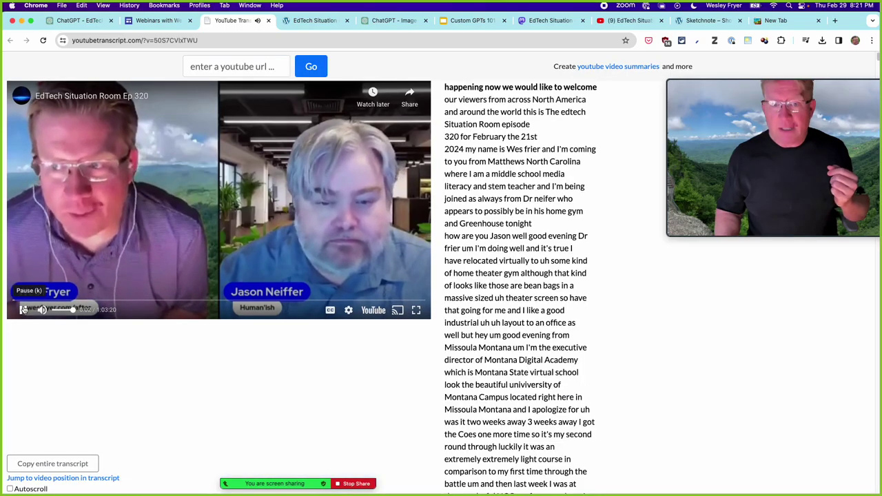
# - Pause the Ep 320 video, copy the entire transcript, and open a new blank tab
pyautogui.click(22, 309)
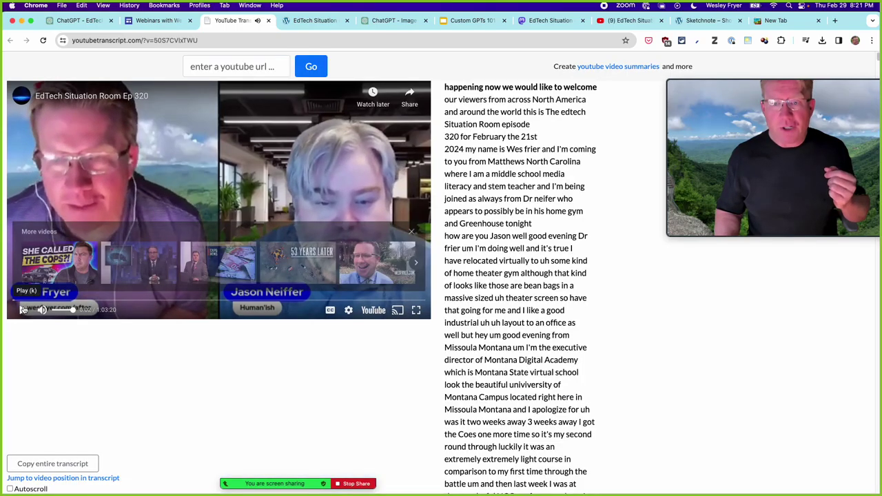
pyautogui.scroll(-2, 536, 342)
pyautogui.scroll(-20, 536, 342)
pyautogui.scroll(-20, 536, 342)
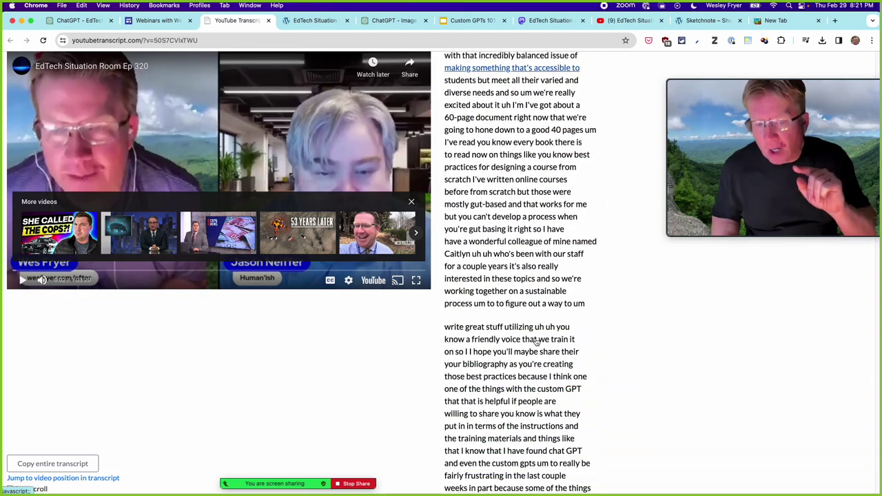
pyautogui.scroll(-5, 536, 342)
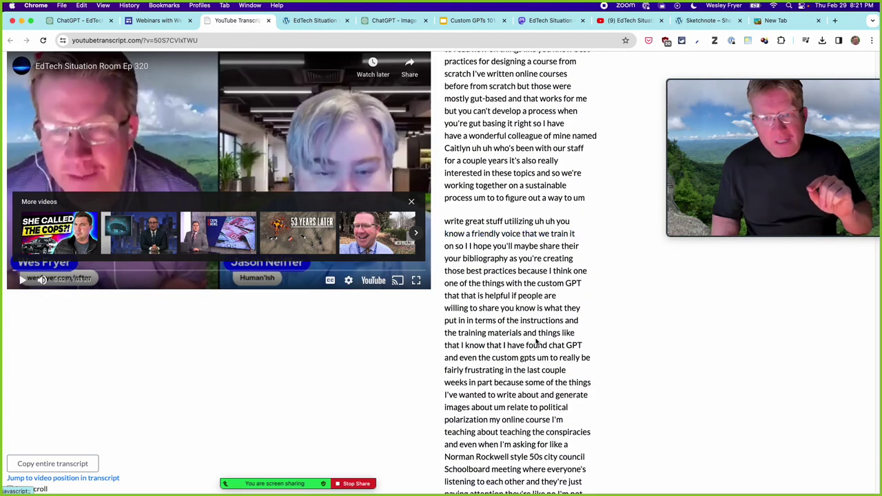
pyautogui.scroll(-1, 536, 342)
pyautogui.scroll(-1, 536, 342)
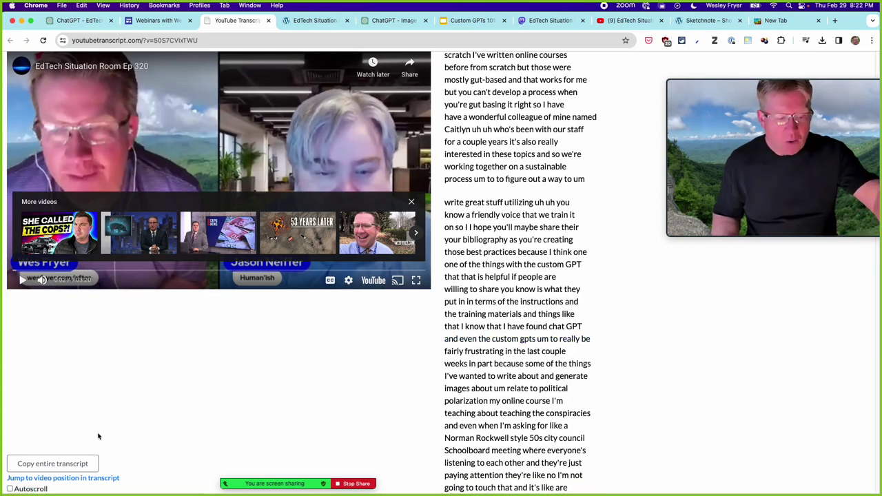
pyautogui.click(53, 465)
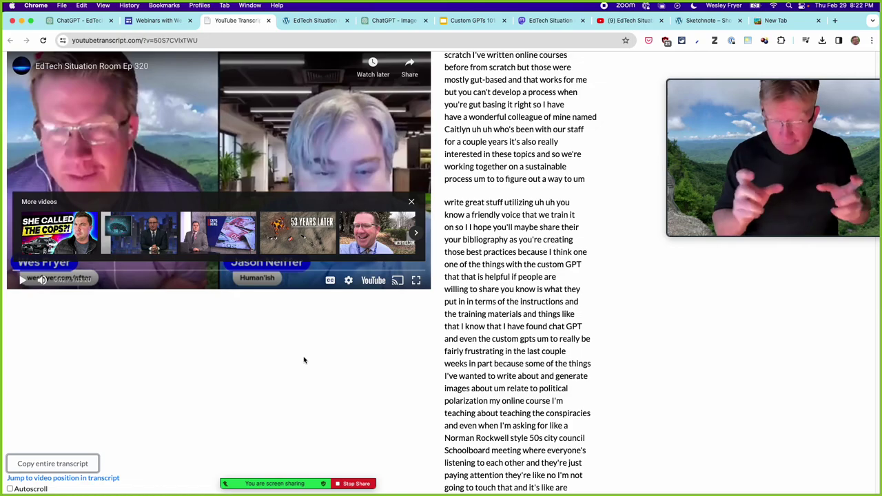
pyautogui.press('super+t')
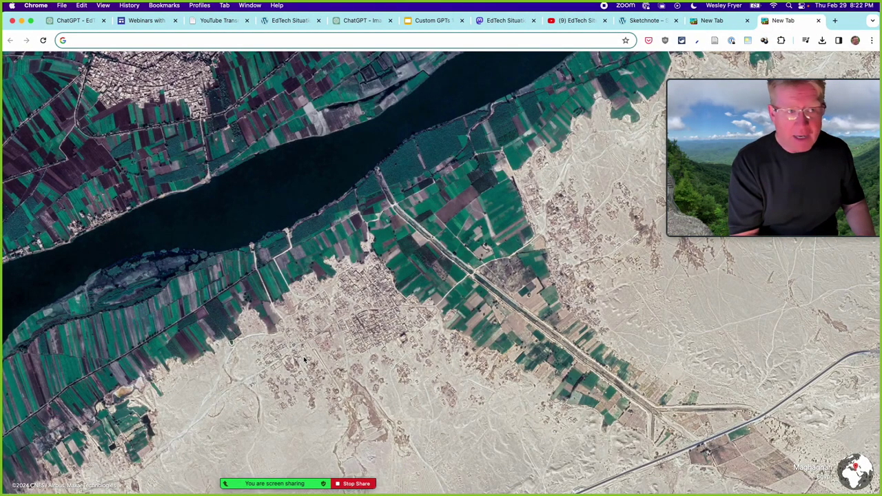
# - Create a new Google Doc via doc.new and paste the Ep 320 transcript into it
pyautogui.write('new.doc')
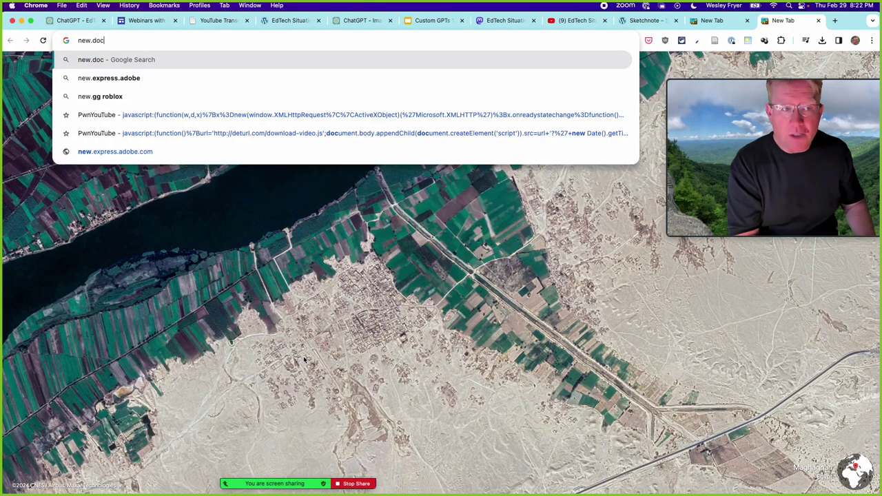
pyautogui.press('BackSpace')
pyautogui.press('BackSpace')
pyautogui.press('BackSpace')
pyautogui.press('BackSpace')
pyautogui.press('BackSpace')
pyautogui.press('BackSpace')
pyautogui.press('BackSpace')
pyautogui.write('doc')
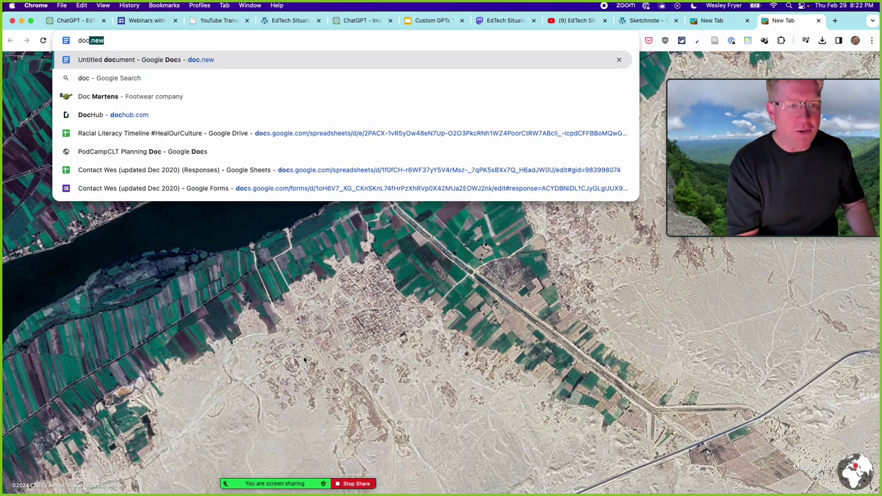
pyautogui.write('.new')
pyautogui.press('Return')
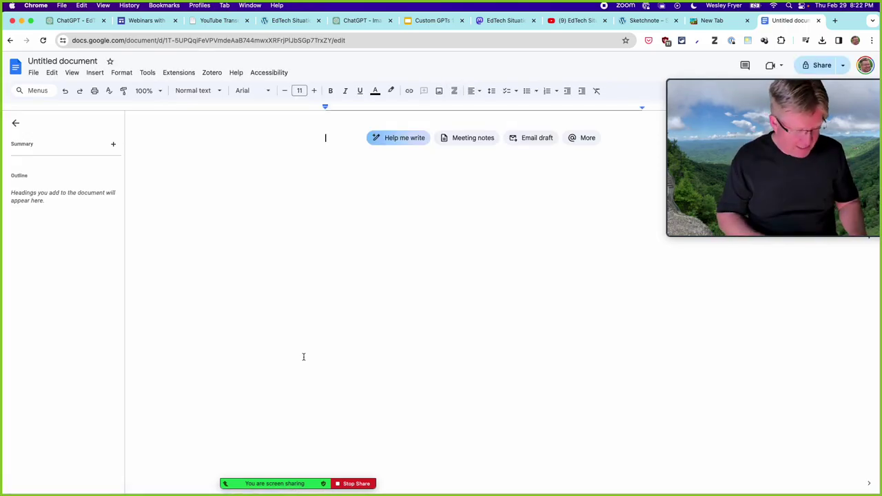
pyautogui.press('super+v')
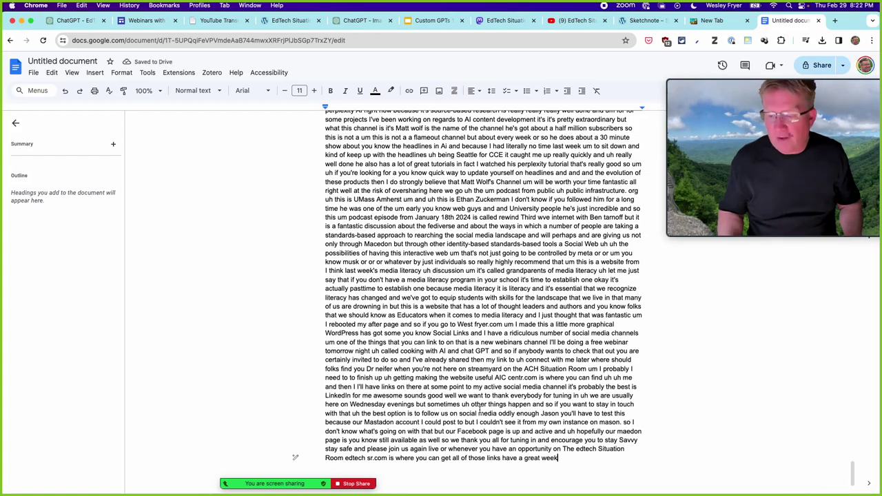
# - Scroll through the pasted transcript, briefly checking the View menu without changes
pyautogui.scroll(-3, 518, 357)
pyautogui.scroll(7, 519, 358)
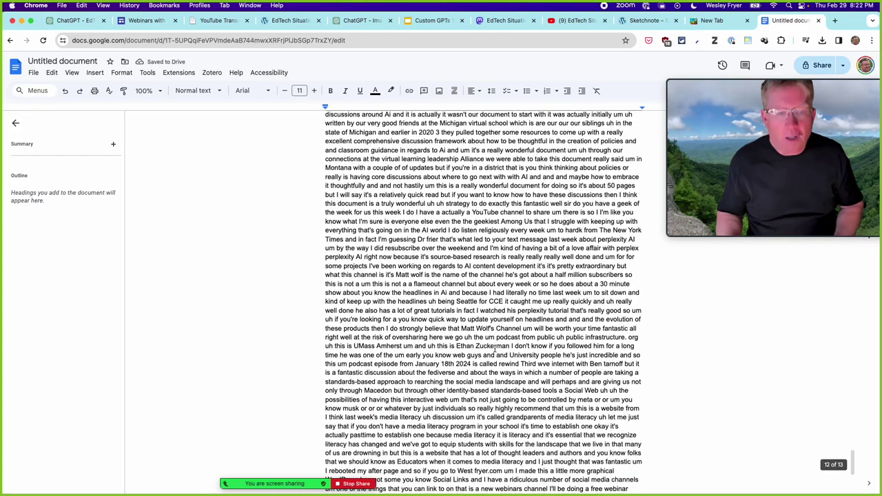
pyautogui.click(72, 73)
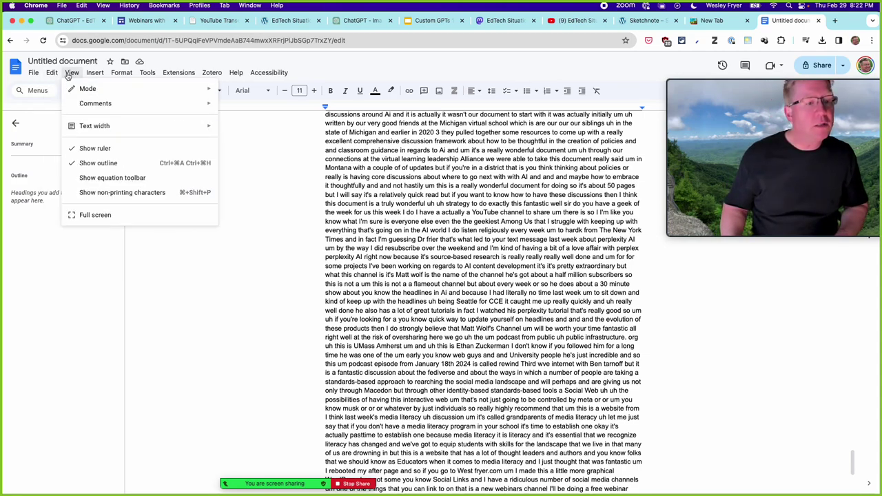
pyautogui.click(424, 289)
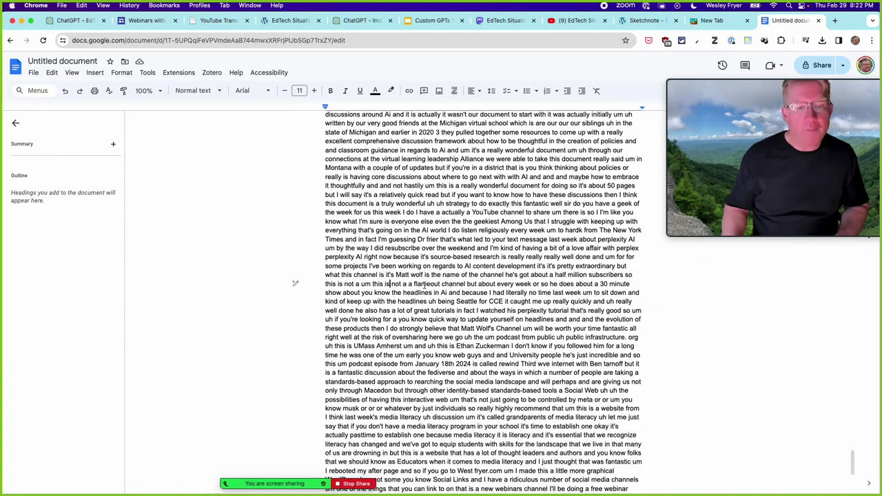
pyautogui.scroll(-5, 425, 293)
pyautogui.scroll(20, 425, 293)
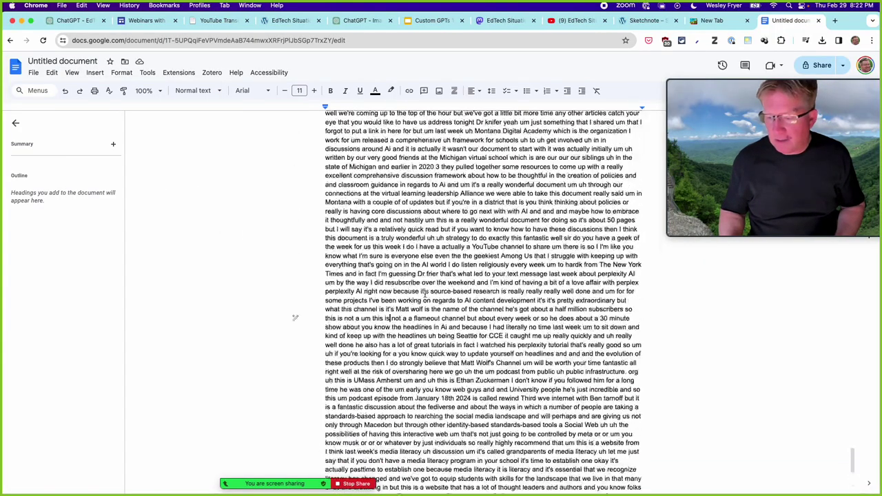
pyautogui.scroll(20, 425, 293)
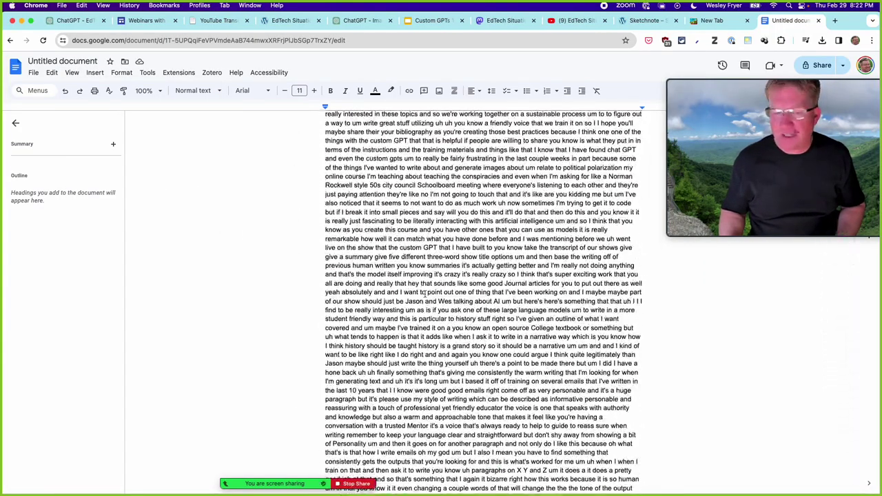
pyautogui.scroll(-10, 417, 311)
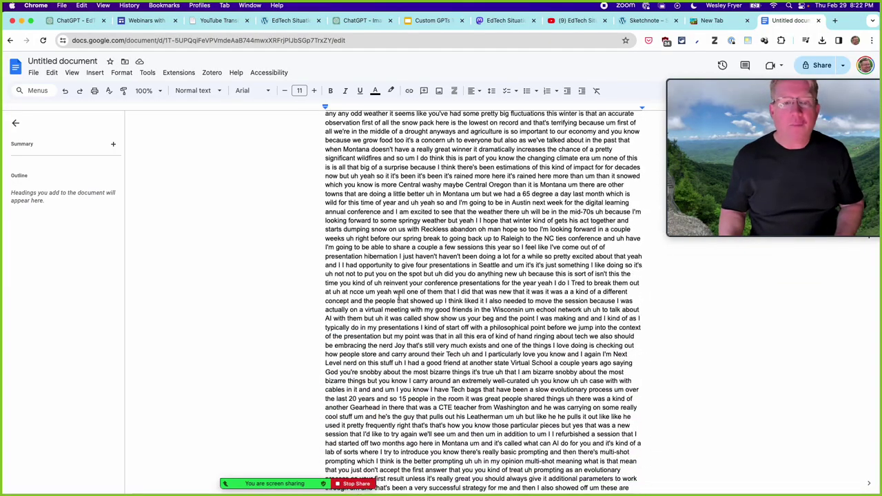
pyautogui.scroll(10, 406, 305)
pyautogui.scroll(1, 406, 304)
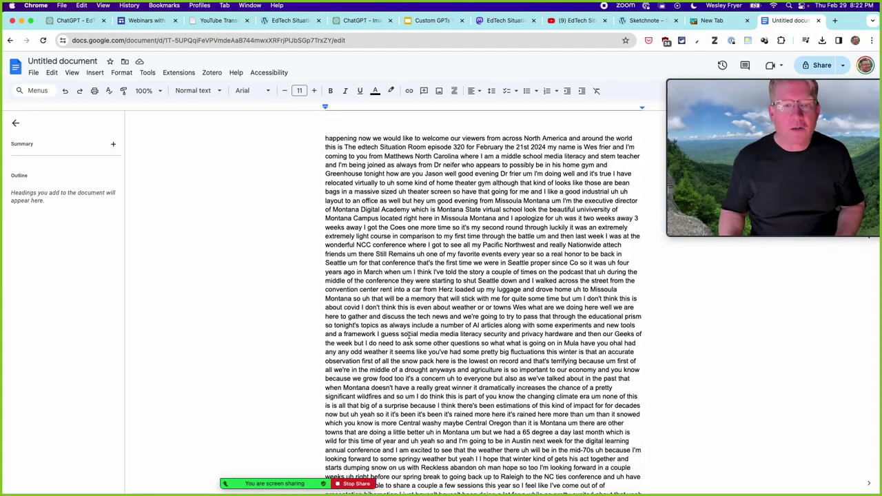
pyautogui.scroll(-5, 345, 305)
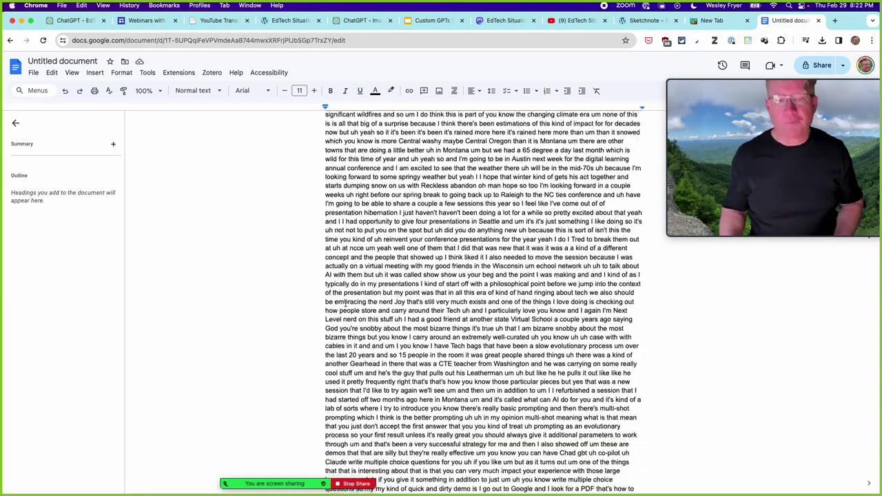
# - Rename the document to ep320
pyautogui.click(66, 63)
pyautogui.write('podcast320')
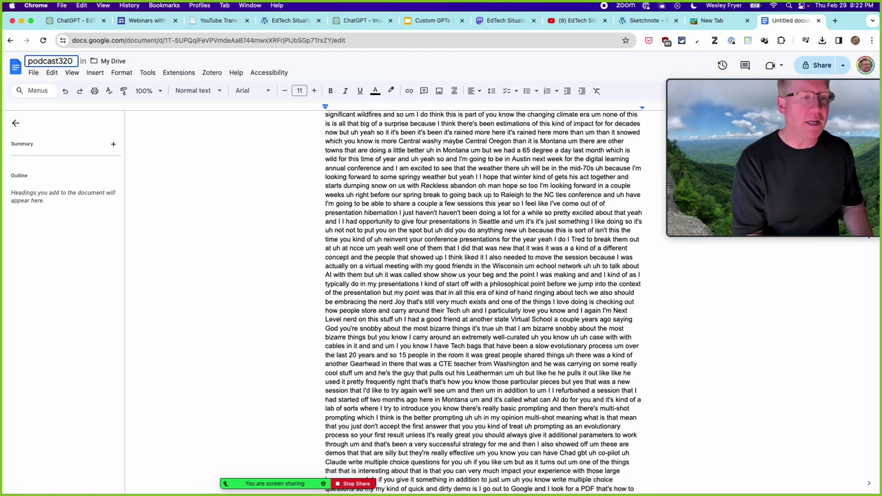
pyautogui.press('super+a')
pyautogui.write('ep320')
pyautogui.press('Return')
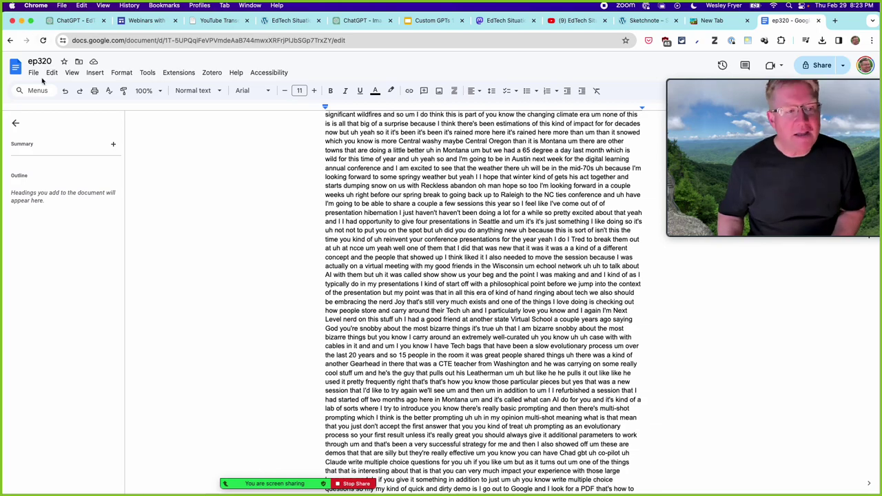
# - Download the document as plain text ep320.txt
pyautogui.click(36, 76)
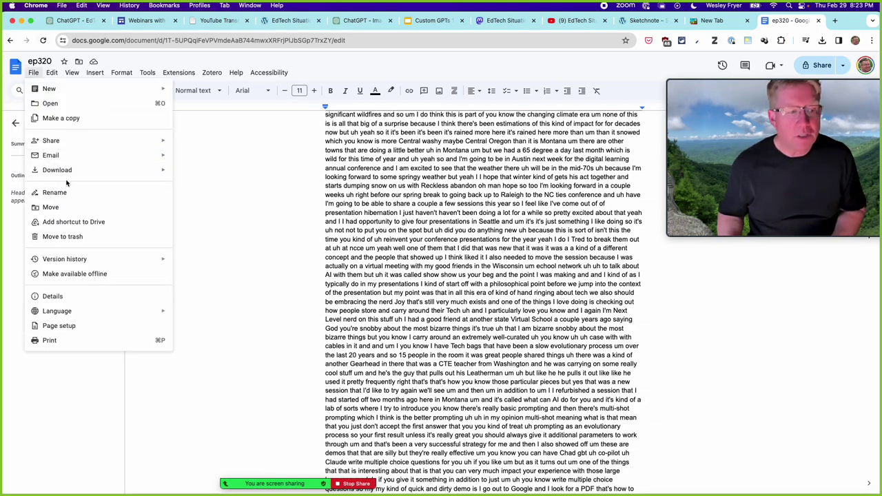
pyautogui.moveTo(74, 166)
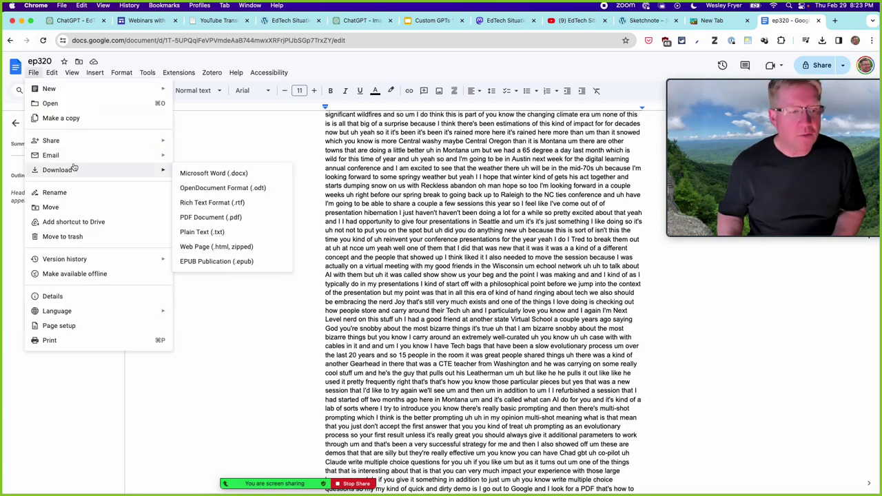
pyautogui.click(202, 233)
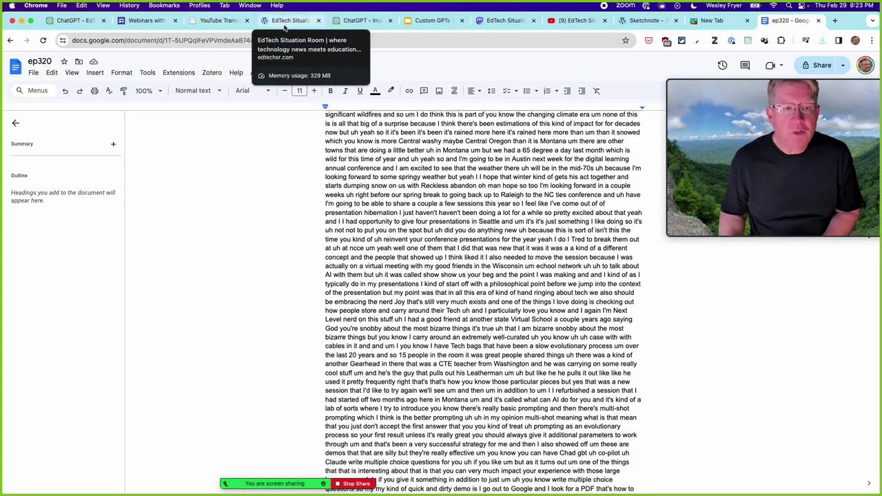
pyautogui.click(84, 23)
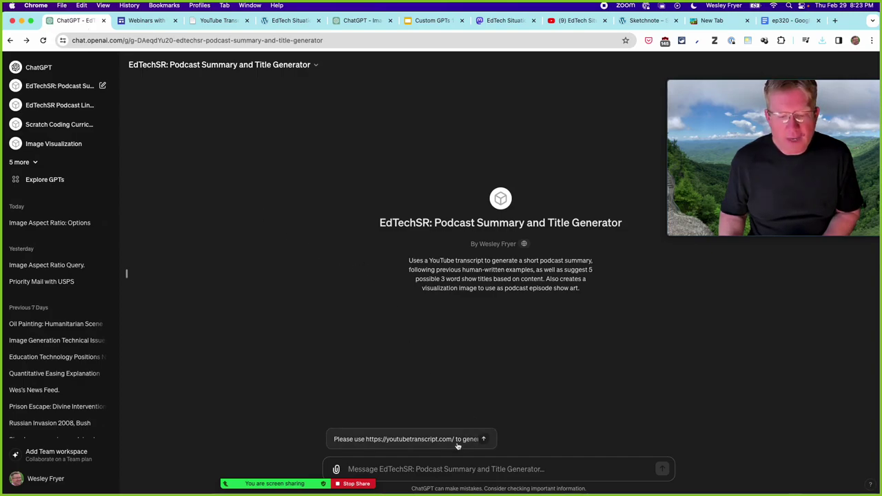
# - Attach ep320.txt from Downloads and ask the GPT to summarize the attached transcript
pyautogui.click(336, 471)
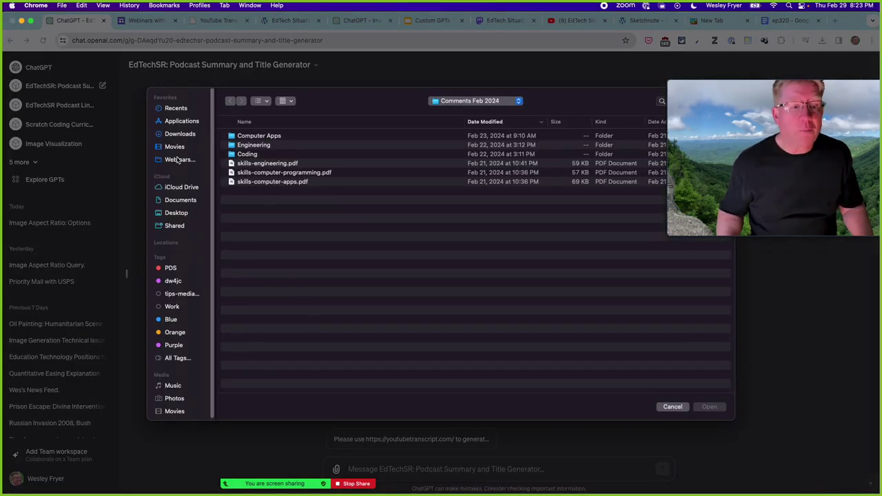
pyautogui.click(180, 133)
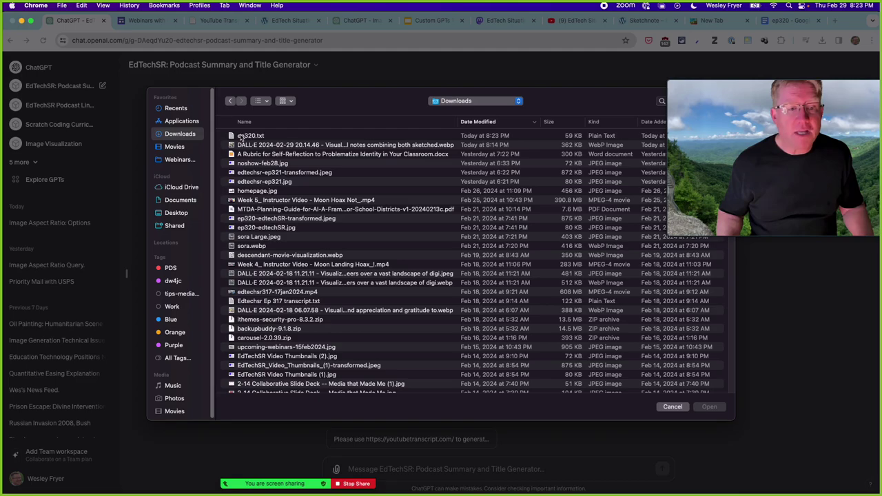
pyautogui.click(252, 137)
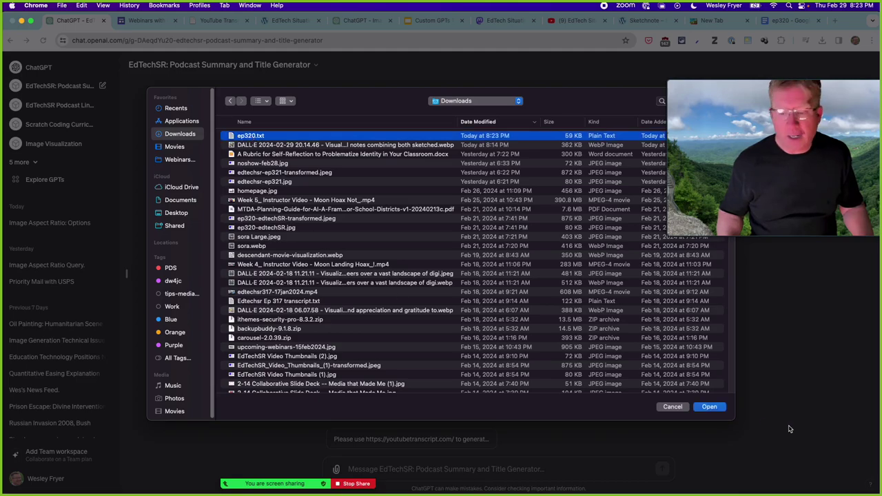
pyautogui.click(722, 411)
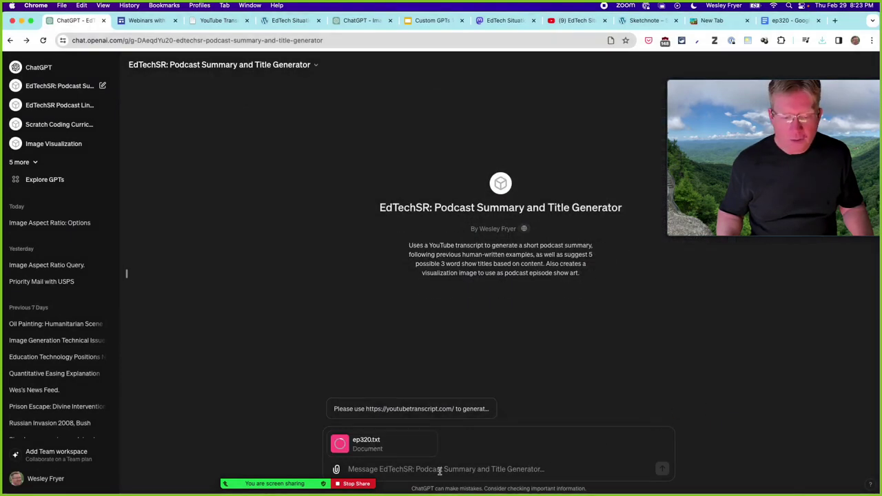
pyautogui.write('Please us')
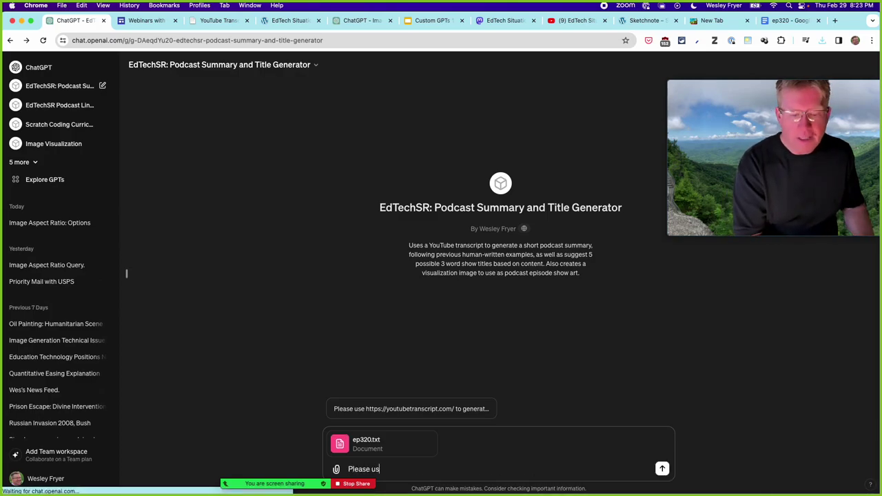
pyautogui.write('e the attached transcript to generate the podcast')
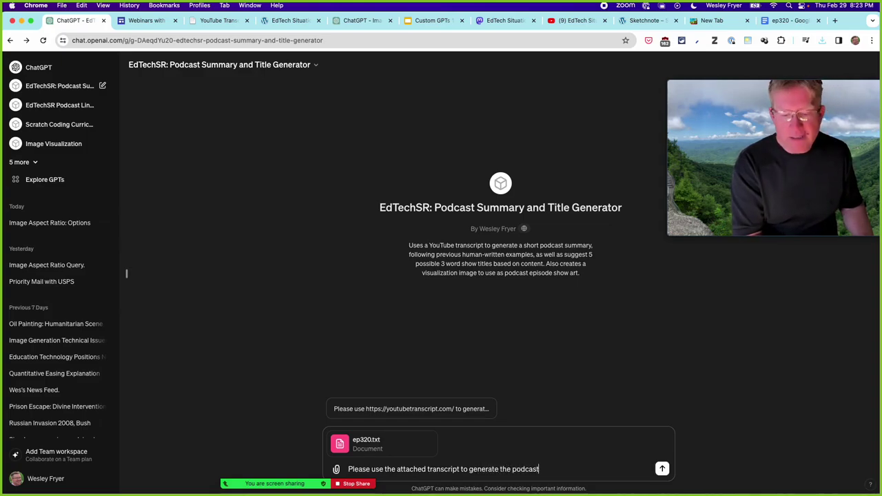
pyautogui.write('quested.')
pyautogui.press('Return')
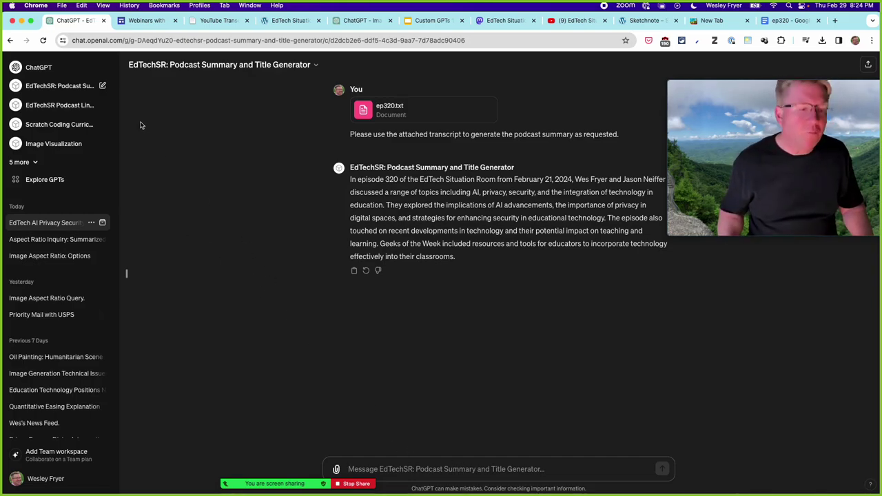
# - Start a new EdTechSR Podcast Summary GPT chat with its 'Please use youtubetranscript.com…' starter prompt
pyautogui.click(37, 164)
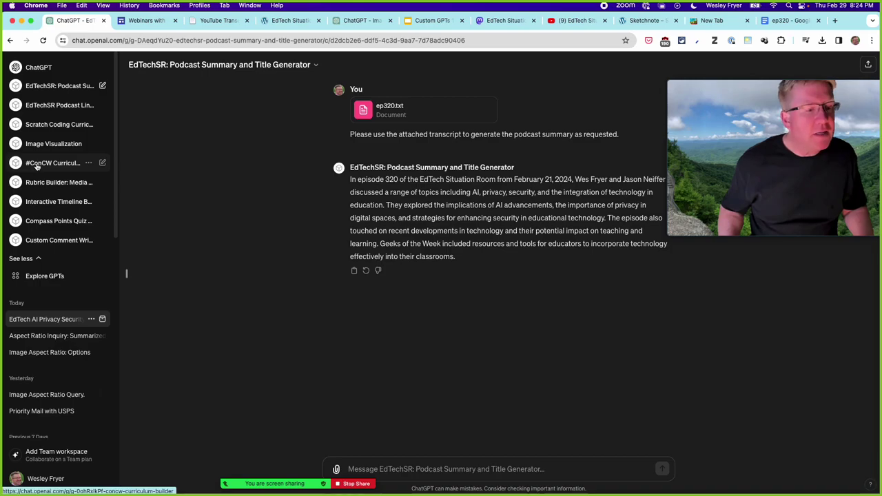
pyautogui.click(69, 87)
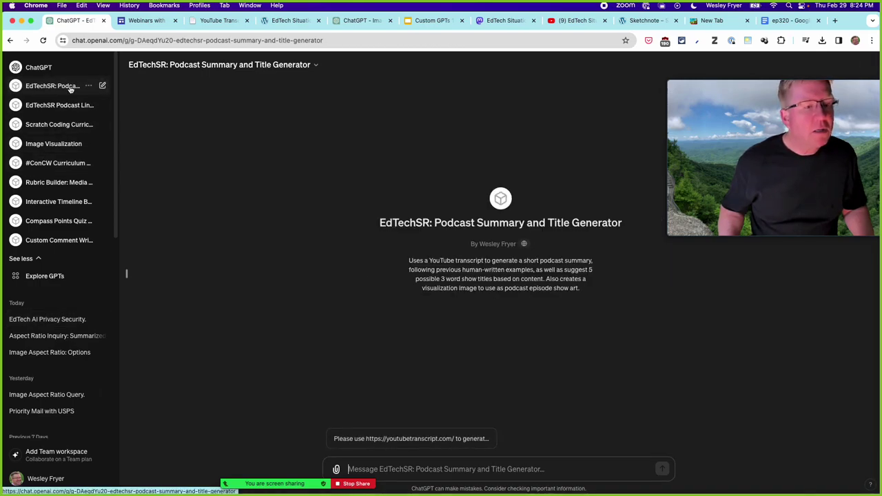
pyautogui.click(446, 439)
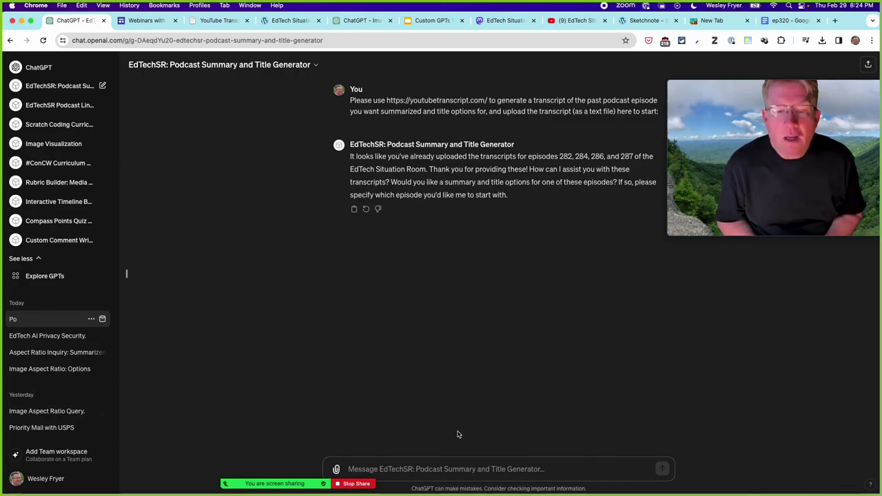
# - Send ep320.txt with 'Here is my transcript.' and pick title 1, 'AI's Educational Frontier'
pyautogui.click(337, 469)
pyautogui.doubleClick(253, 135)
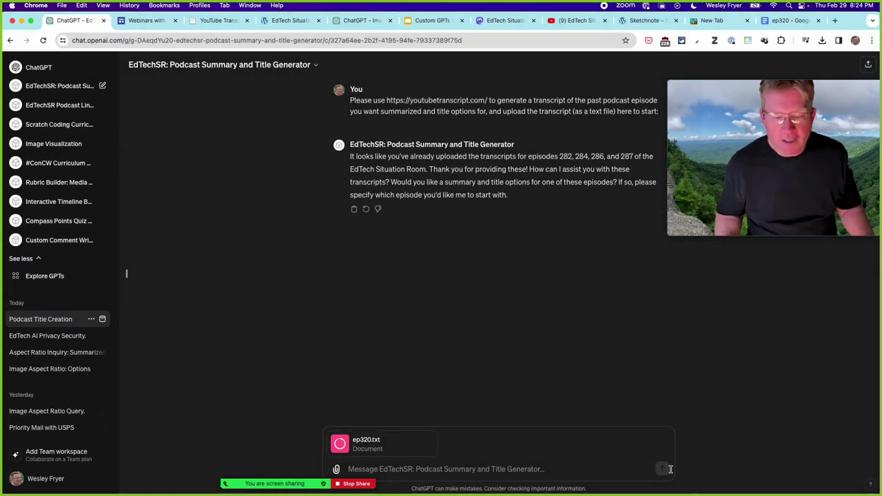
pyautogui.click(593, 467)
pyautogui.write('Here is my transcript.')
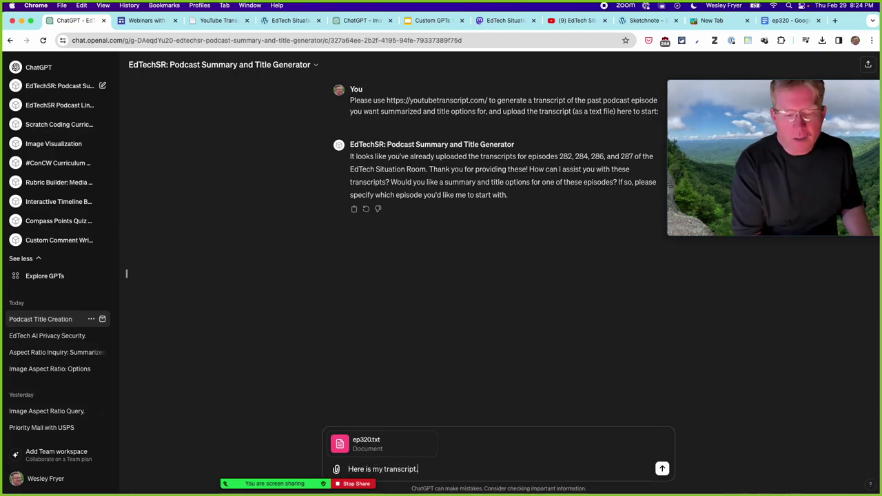
pyautogui.press('Return')
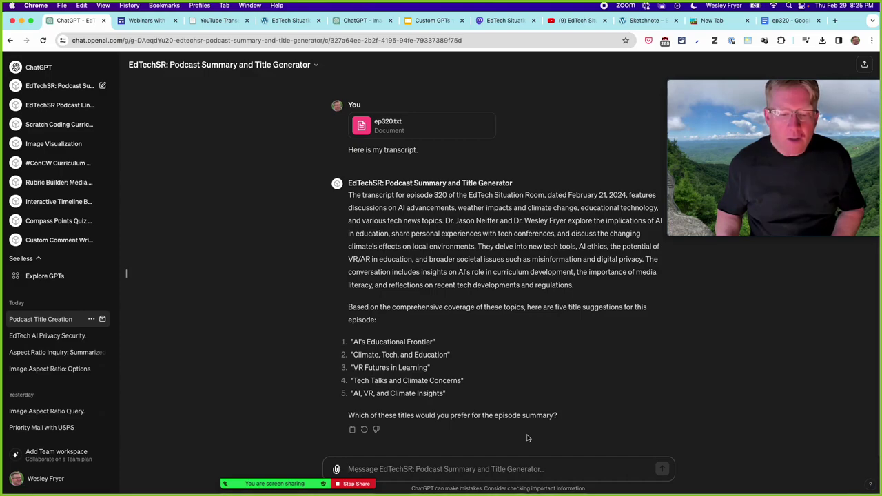
pyautogui.write('1')
pyautogui.press('Return')
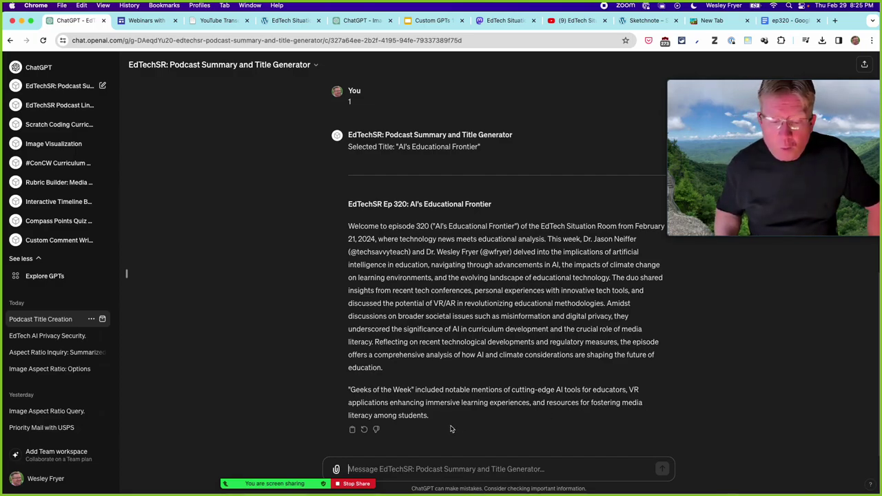
# - Select the generated Ep 320 summary text and switch to the Webinars with Wes tab
pyautogui.moveTo(435, 417); pyautogui.dragTo(347, 226)
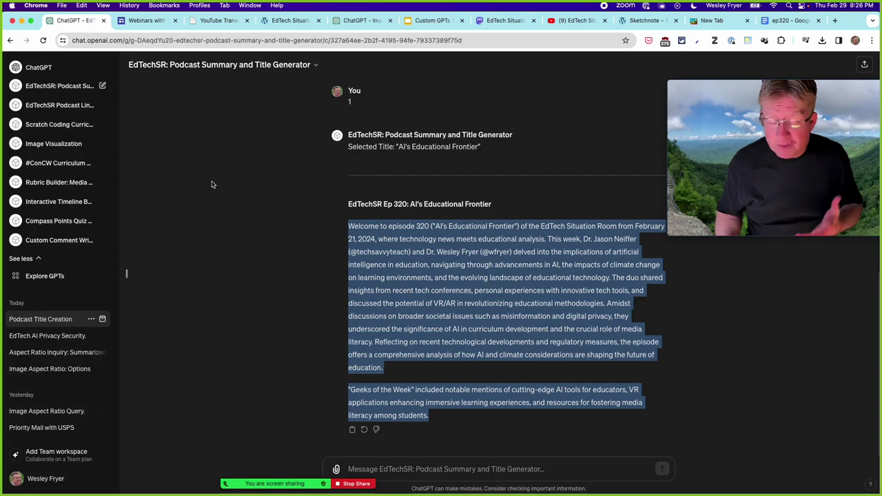
pyautogui.click(147, 22)
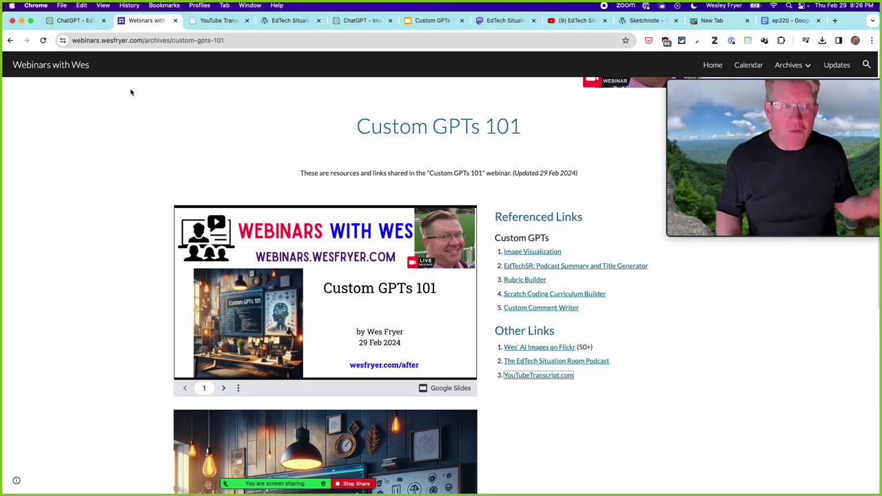
# - Start a fresh ChatGPT chat and go to the Explore GPTs page
pyautogui.click(76, 21)
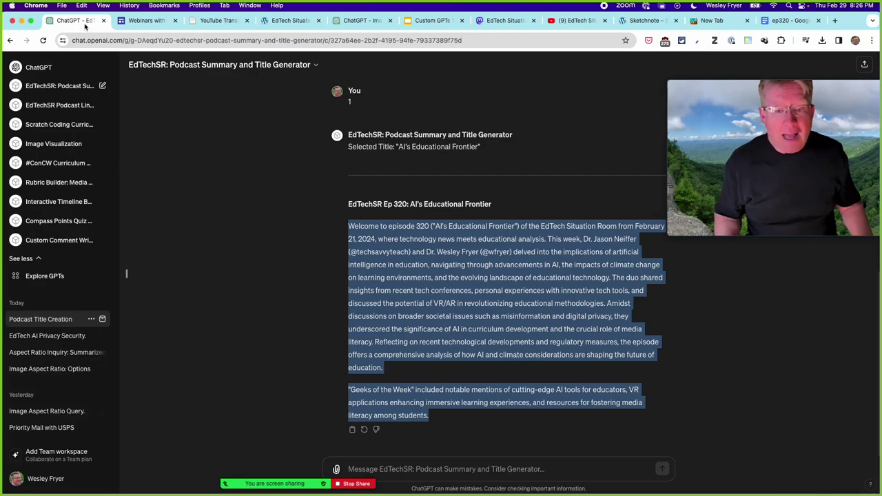
pyautogui.click(46, 69)
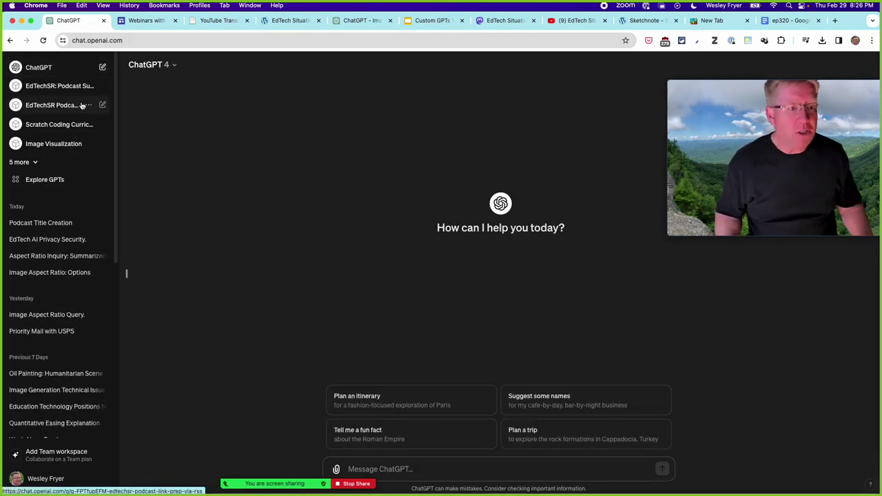
pyautogui.click(175, 66)
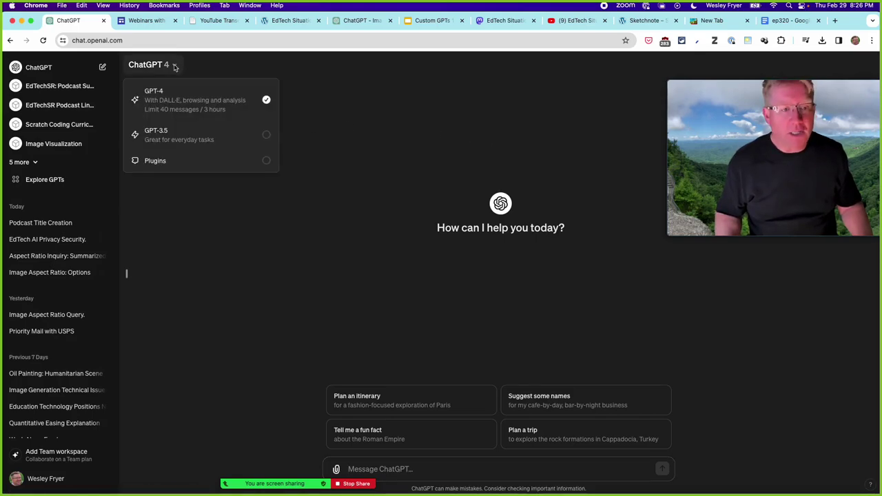
pyautogui.click(57, 183)
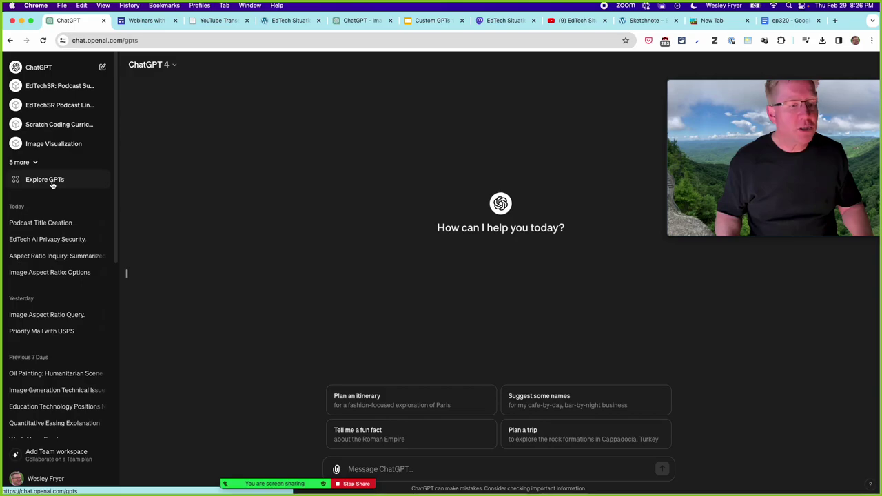
pyautogui.click(52, 181)
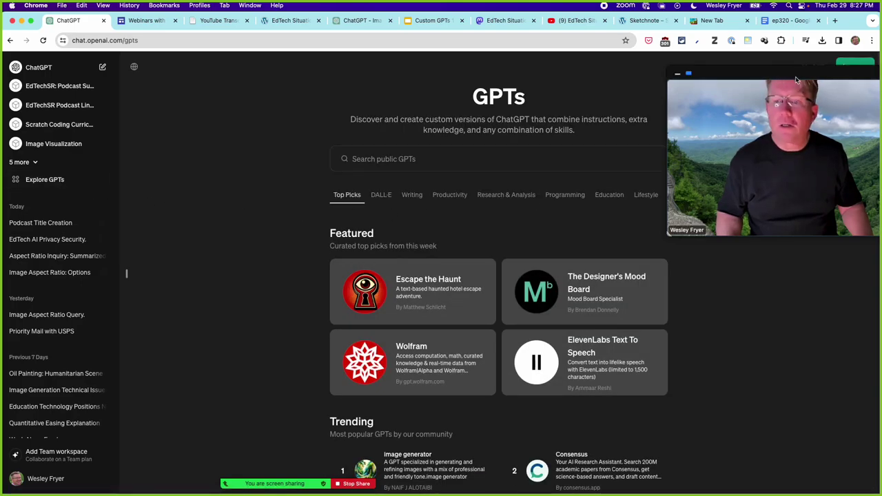
pyautogui.moveTo(796, 82); pyautogui.dragTo(773, 283)
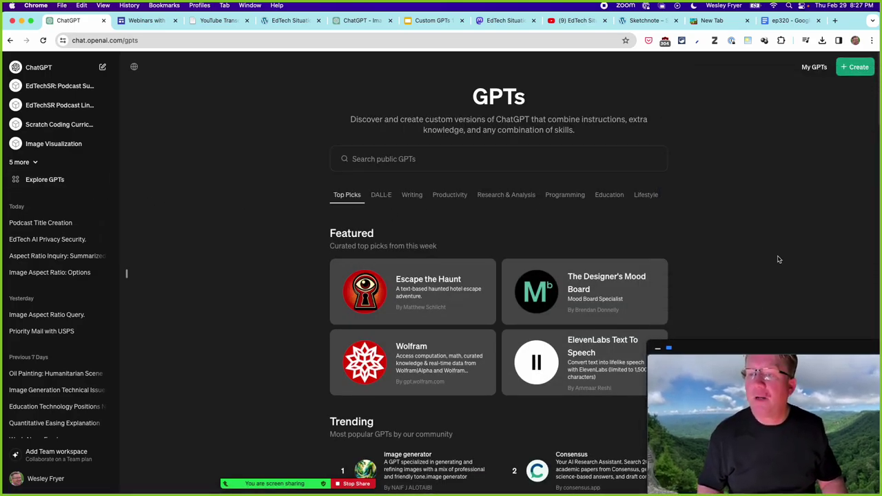
# - Create a new custom GPT named 'Book Chapter Summary Creator'
pyautogui.click(854, 67)
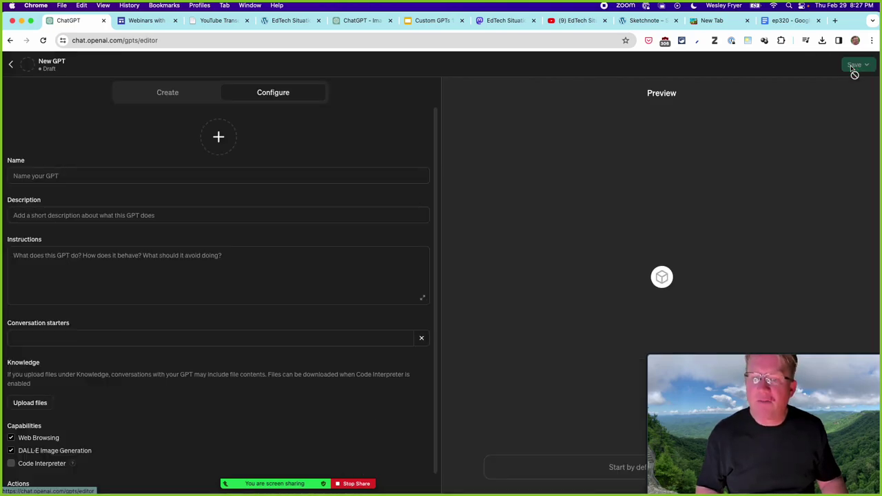
pyautogui.click(43, 178)
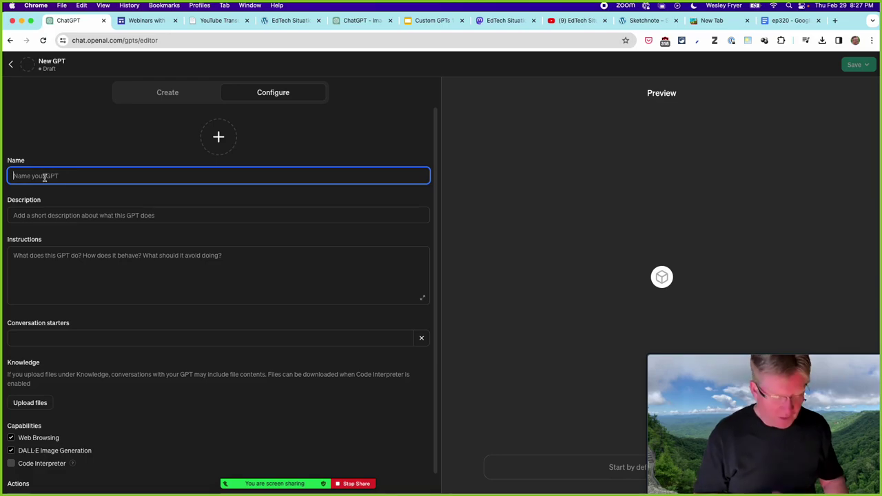
pyautogui.write('Book Summary Creator')
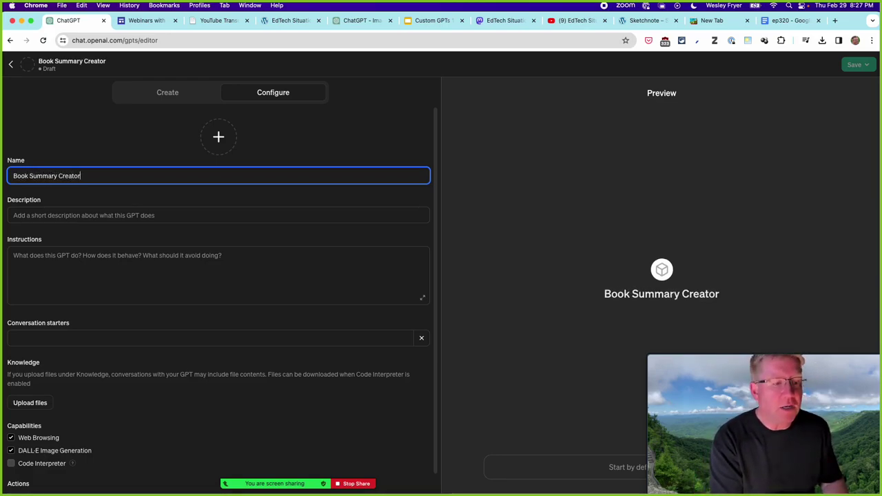
pyautogui.click(31, 176)
pyautogui.write('Chapter')
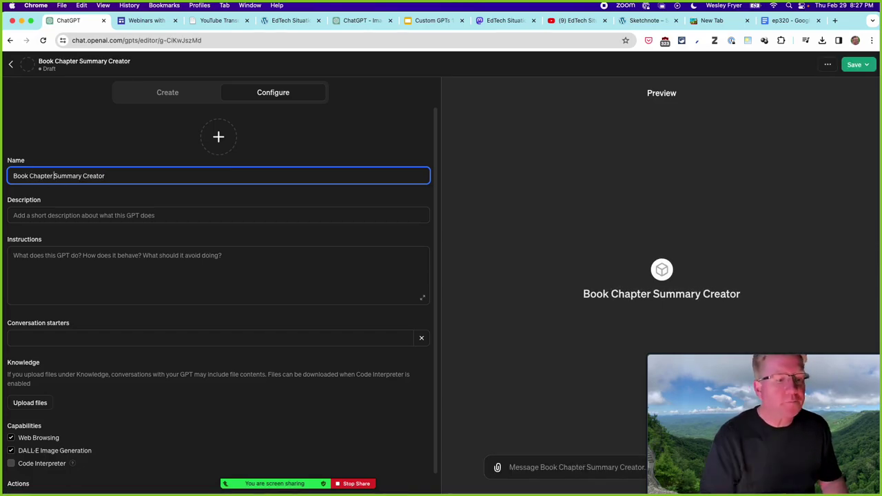
# - Type a description beginning 'Please generate' that lists vocabulary definitions and discussion questions
pyautogui.click(53, 217)
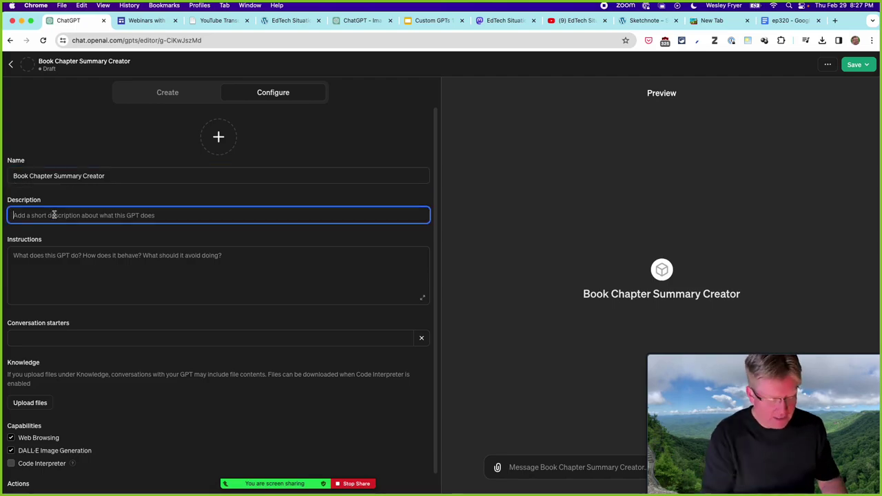
pyautogui.write('Please generat')
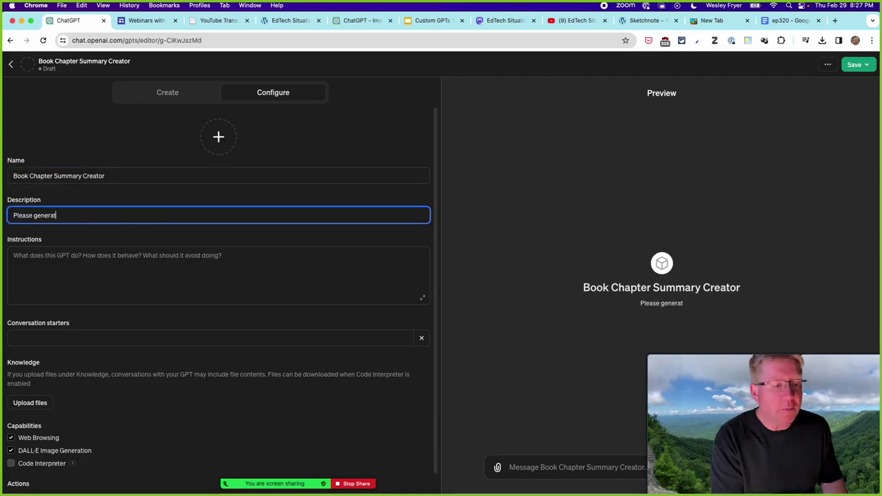
pyautogui.write('e summaries')
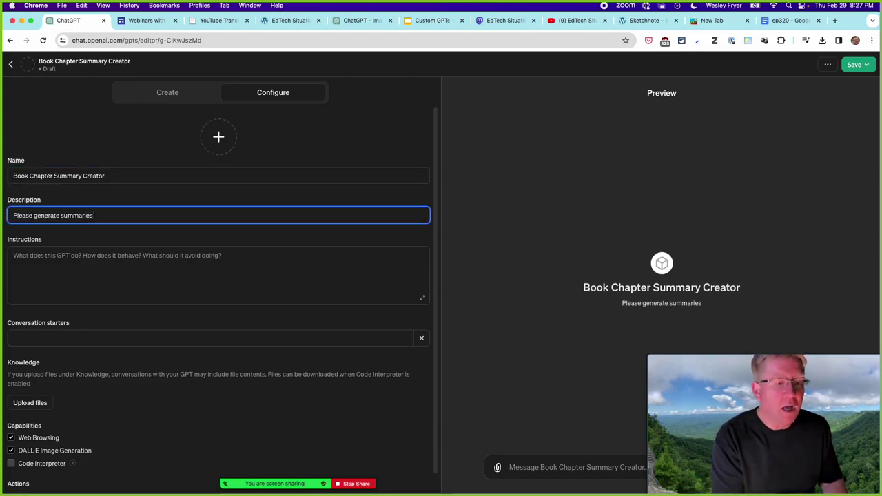
pyautogui.write(' ond vocab')
pyautogui.press('BackSpace')
pyautogui.press('BackSpace')
pyautogui.press('BackSpace')
pyautogui.press('BackSpace')
pyautogui.press('BackSpace')
pyautogui.press('BackSpace')
pyautogui.press('BackSpace')
pyautogui.press('BackSpace')
pyautogui.press('BackSpace')
pyautogui.press('BackSpace')
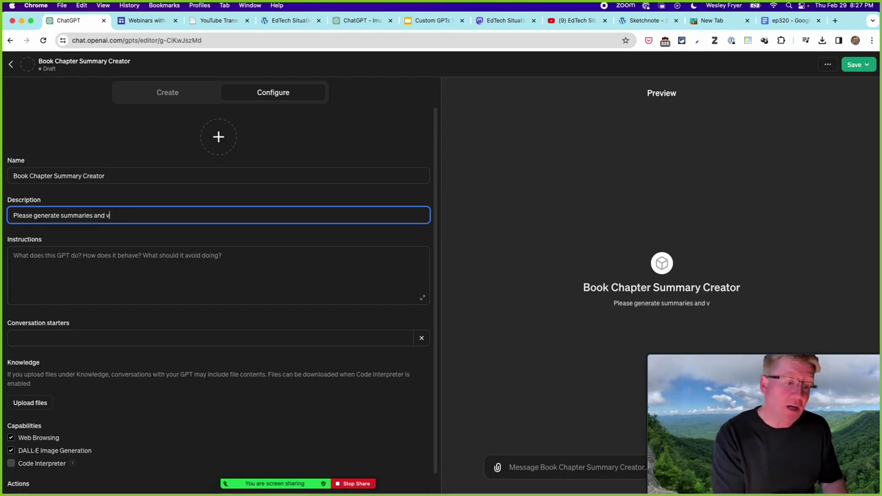
pyautogui.press('BackSpace')
pyautogui.press('BackSpace')
pyautogui.press('BackSpace')
pyautogui.press('BackSpace')
pyautogui.write('voc')
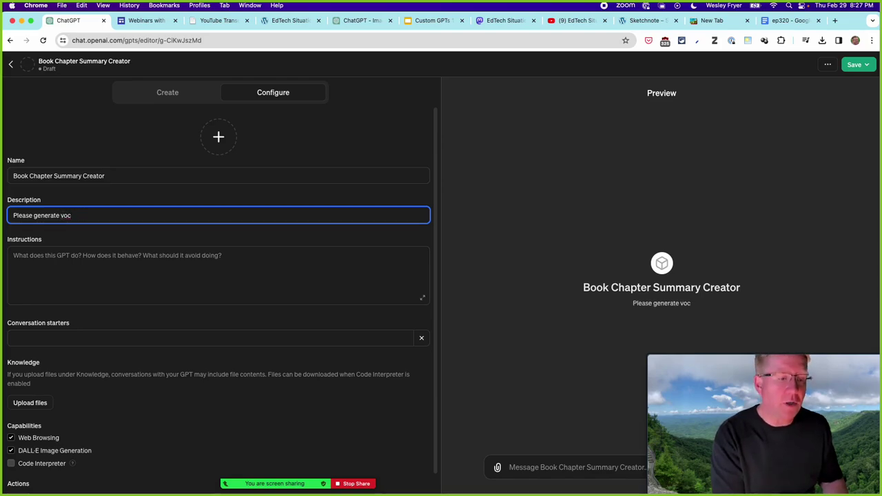
pyautogui.write('abular')
pyautogui.write('y questions')
pyautogui.write(',')
pyautogui.press('BackSpace')
pyautogui.press('BackSpace')
pyautogui.press('BackSpace')
pyautogui.press('BackSpace')
pyautogui.press('BackSpace')
pyautogui.write('definitions, discu')
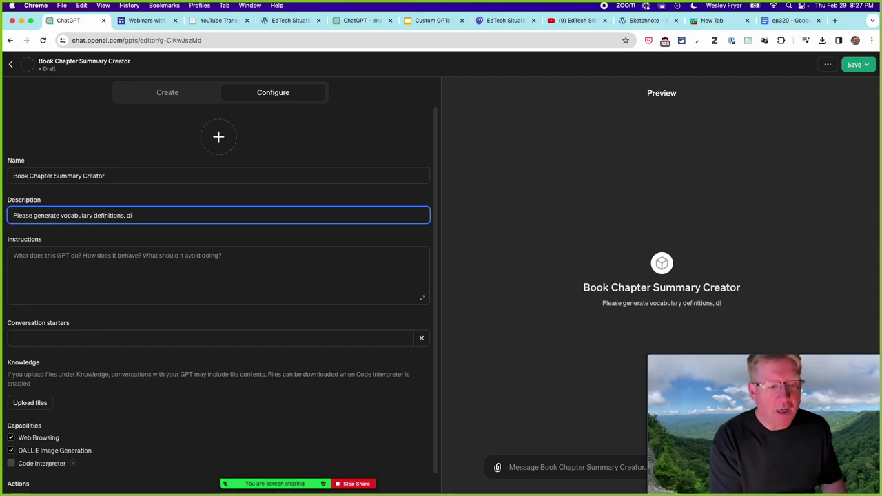
pyautogui.press('BackSpace')
pyautogui.press('BackSpace')
pyautogui.write('cussion questions')
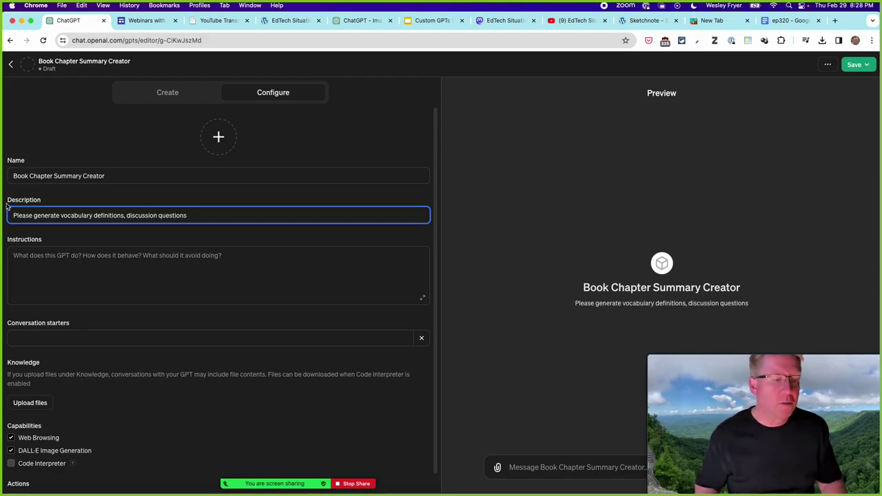
# - Add 'a chapter summary' and extend it: 'for the attached book, depending on the chapter selected by the user'
pyautogui.click(63, 215)
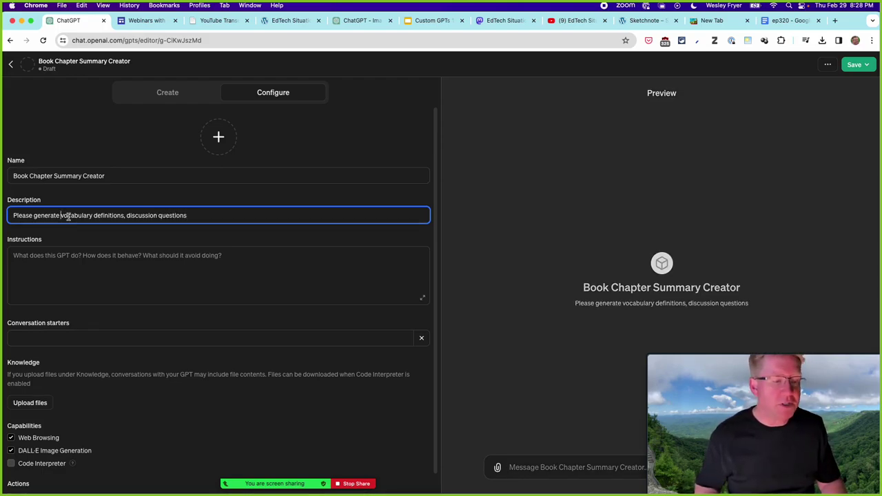
pyautogui.write('a chapter summary,')
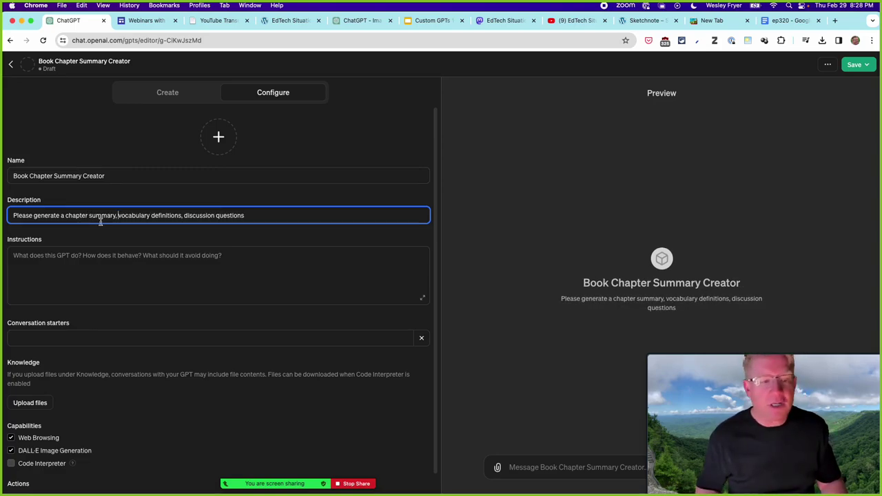
pyautogui.click(182, 215)
pyautogui.write(', and')
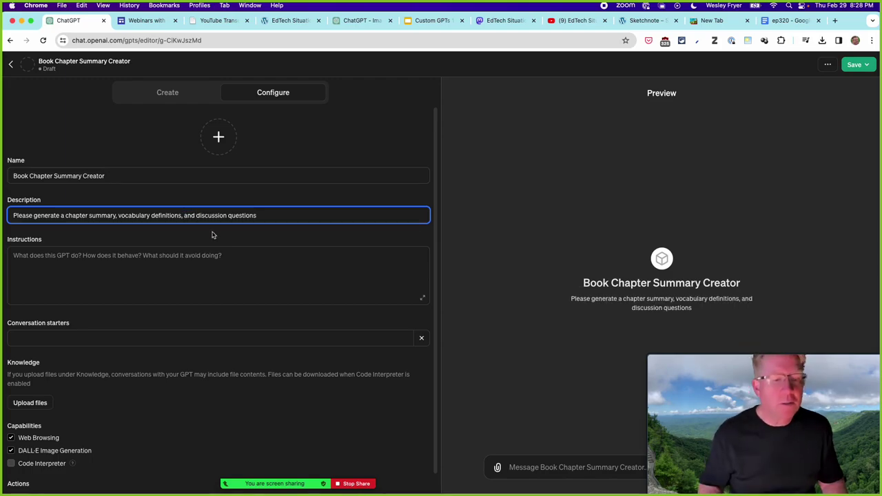
pyautogui.write(' discussion questions for the ')
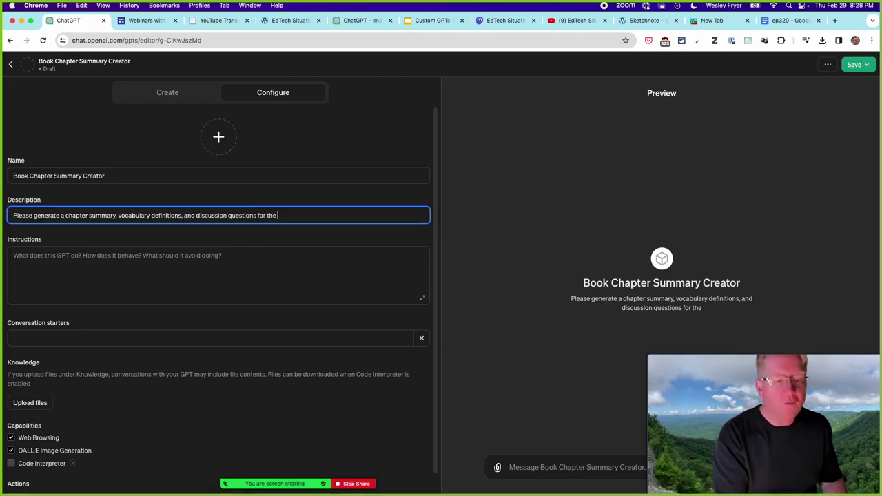
pyautogui.write('attached book')
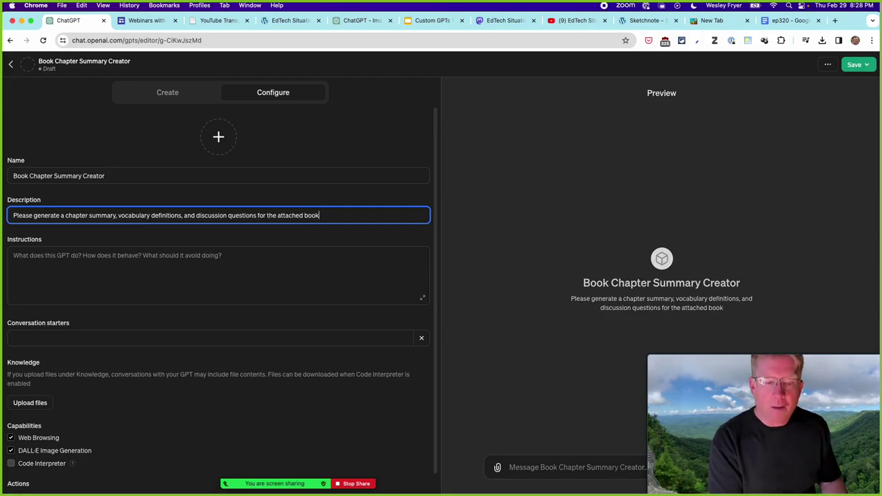
pyautogui.write(', depending')
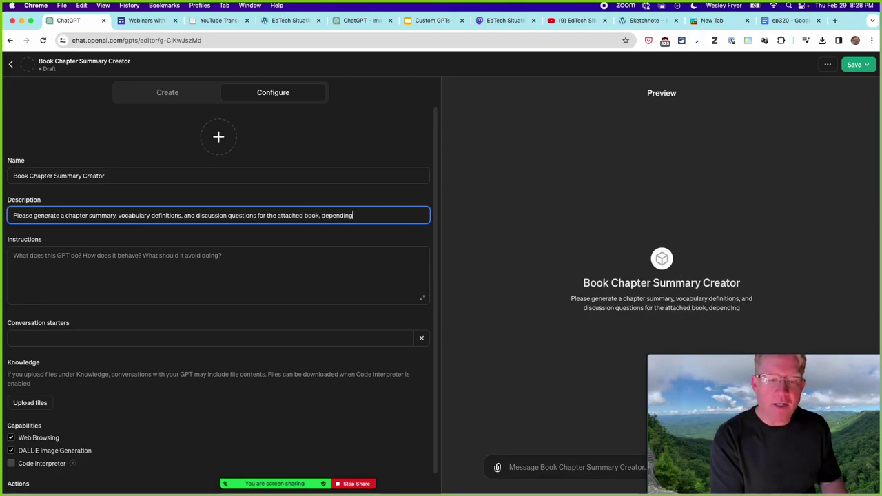
pyautogui.write(' on the chapter selec')
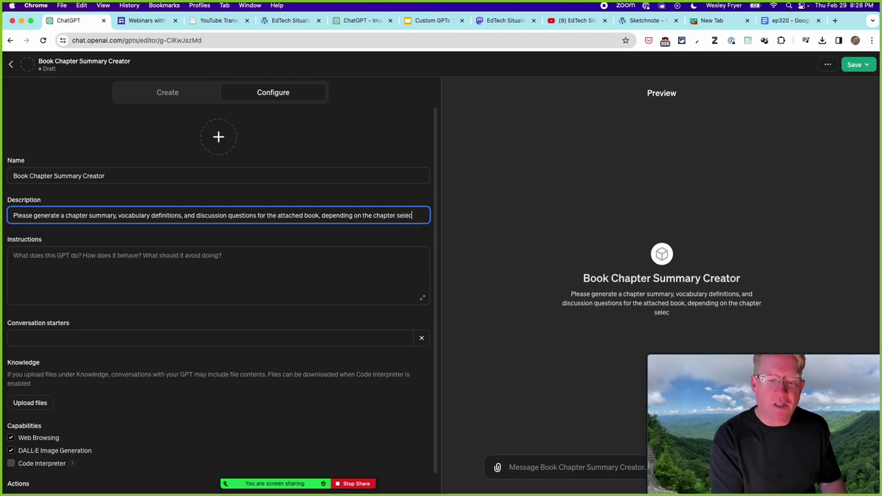
pyautogui.write('ted by the user.')
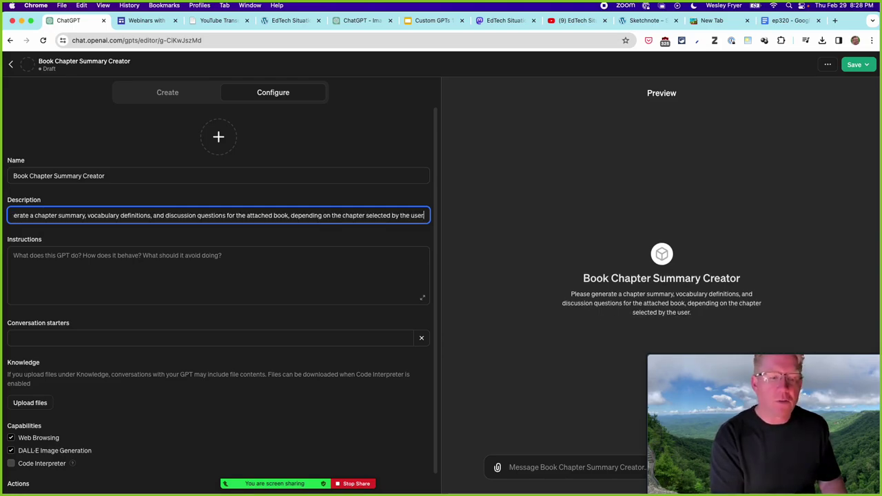
# - Start voice dictation into the empty Instructions box with the F5 dictation key
pyautogui.click(113, 286)
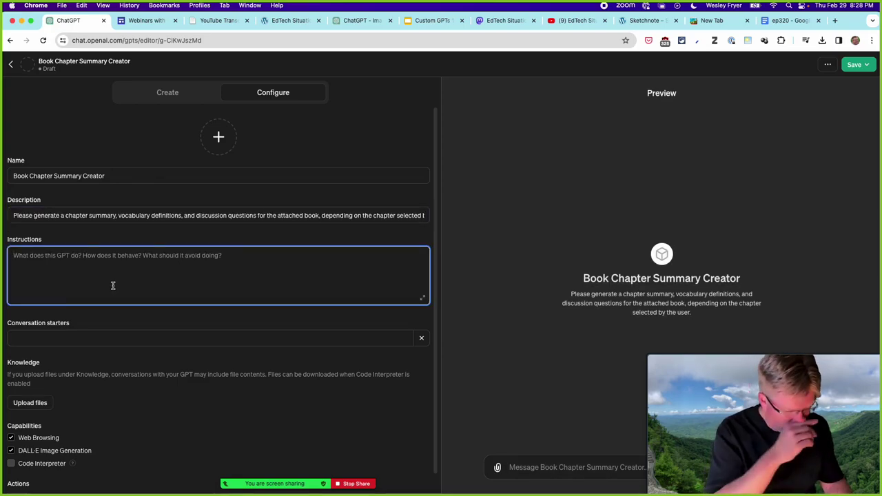
pyautogui.press('F5')
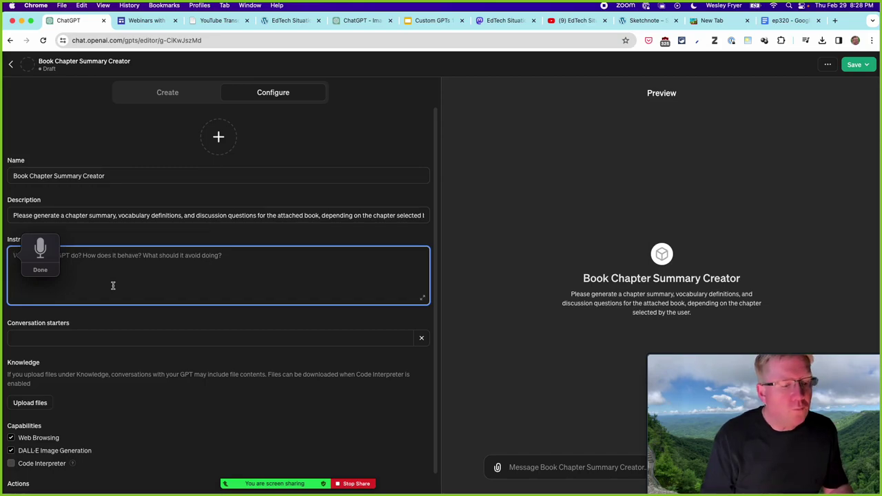
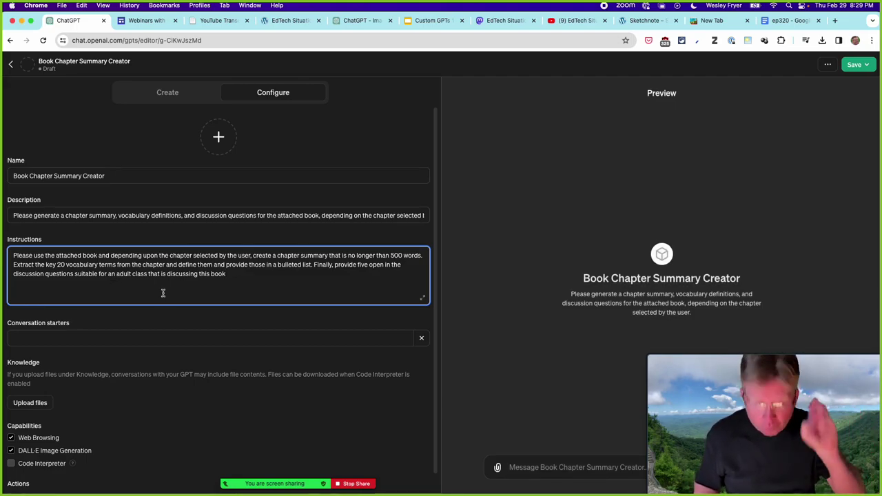
# - Upload the Grace Can Lead Us Home PDF from Documents > Caldwell Pres > book study as knowledge
pyautogui.scroll(-1, 164, 293)
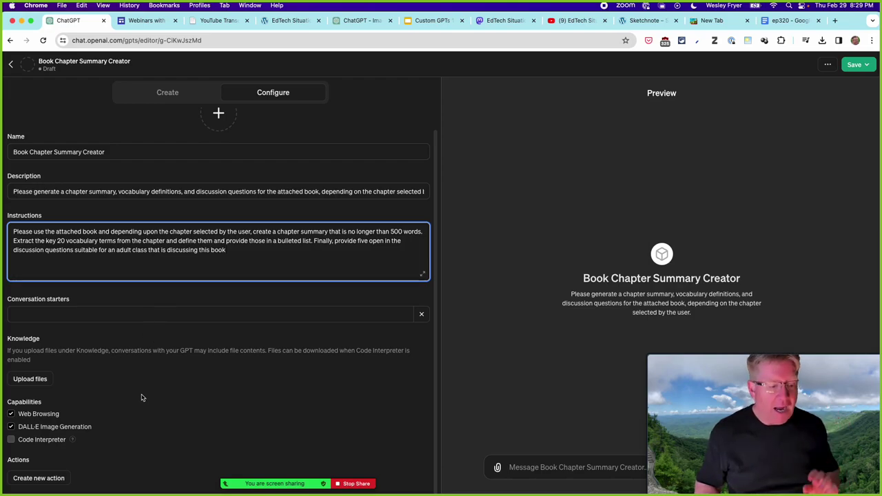
pyautogui.click(34, 381)
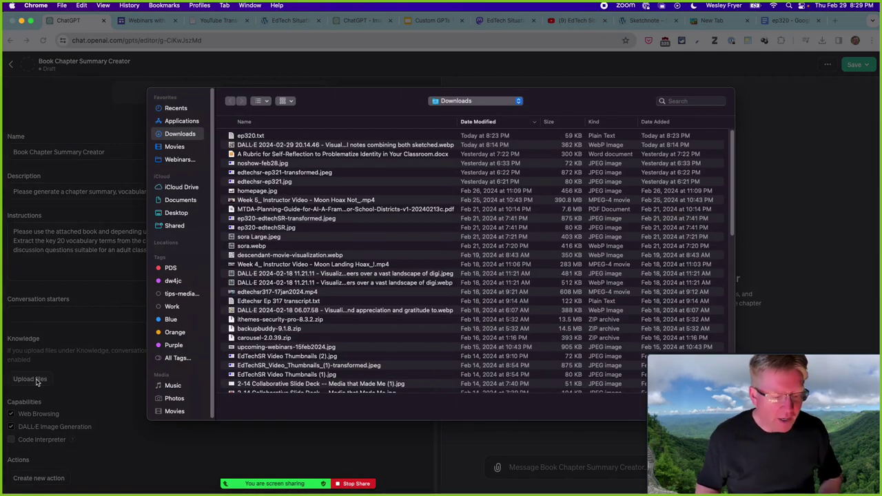
pyautogui.click(193, 200)
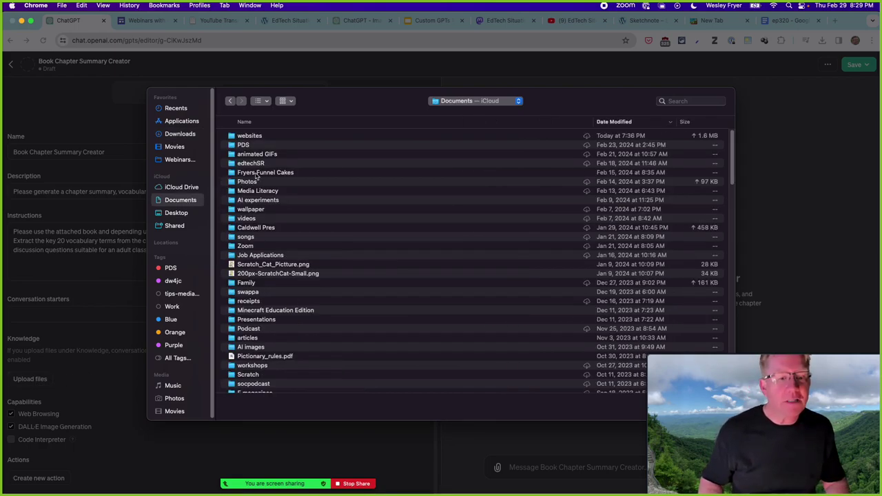
pyautogui.click(257, 123)
pyautogui.scroll(-1, 271, 248)
pyautogui.doubleClick(262, 294)
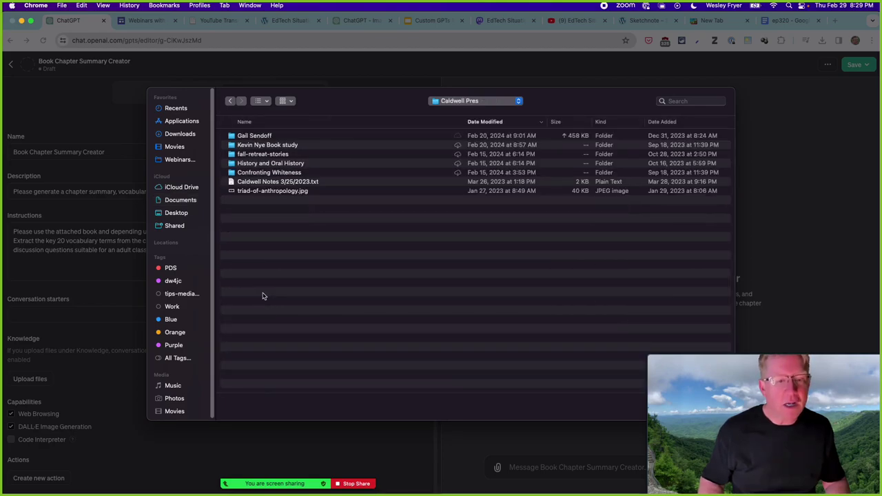
pyautogui.doubleClick(266, 146)
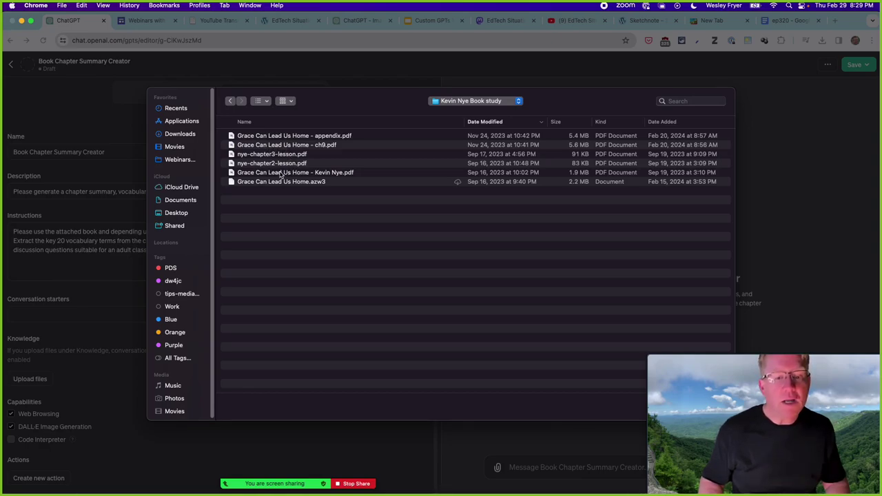
pyautogui.click(281, 175)
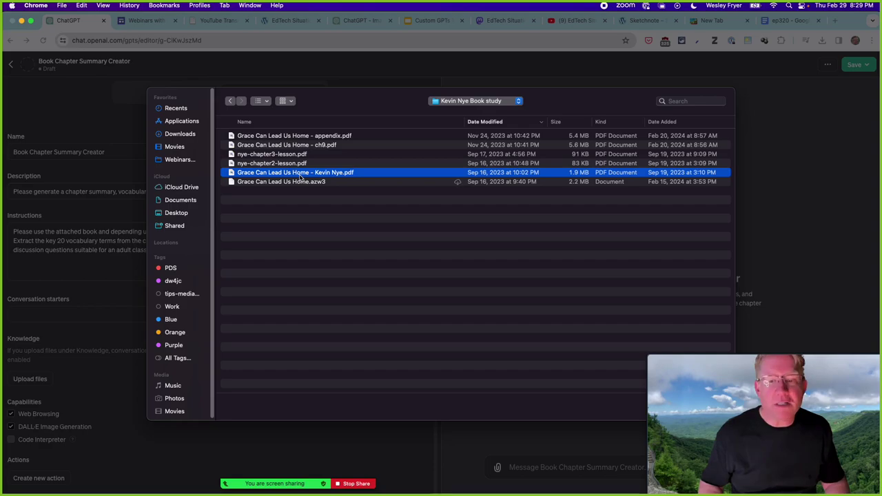
pyautogui.press('Return')
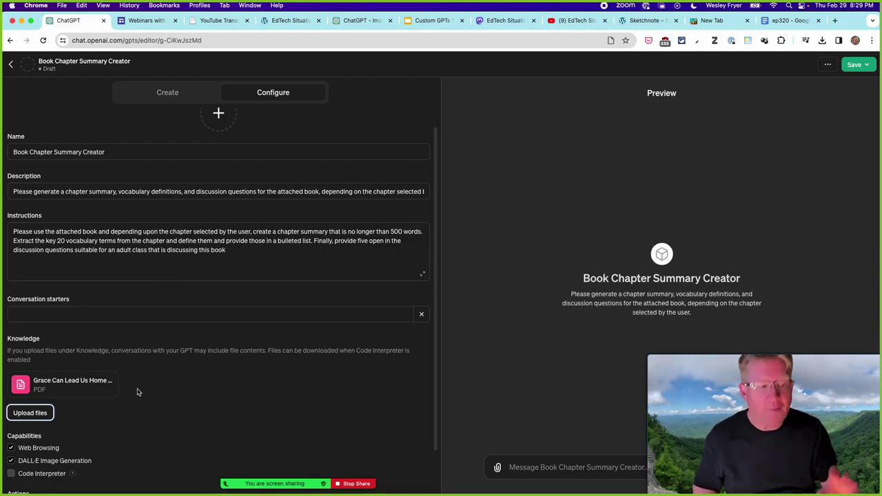
# - Add the starter 'Which chapter should I use for this summary and these vocabulary words / discussion questions'
pyautogui.click(62, 314)
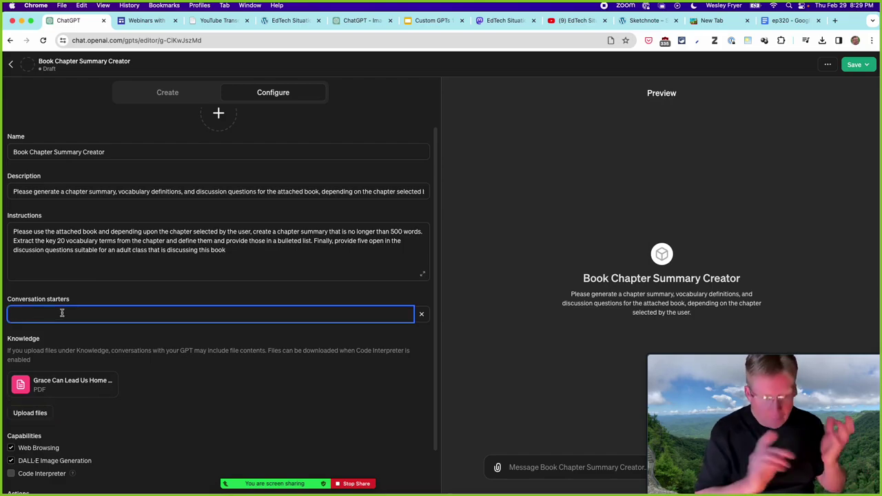
pyautogui.write('Which chapter shou')
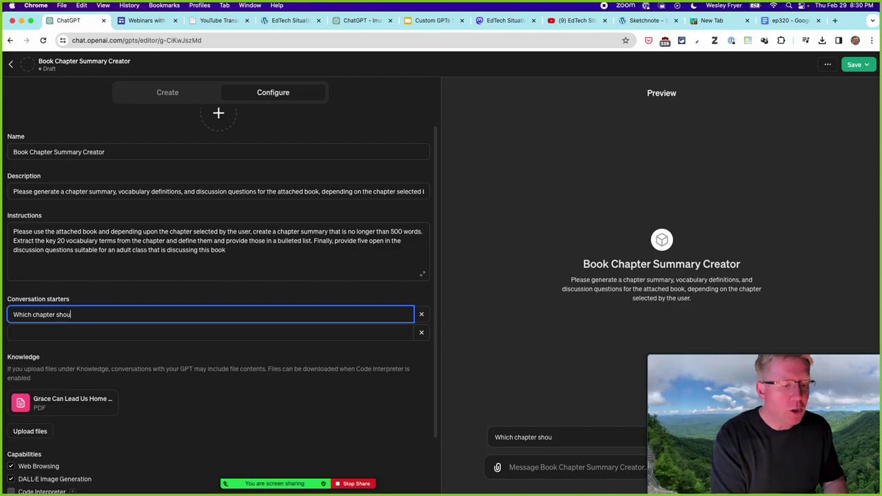
pyautogui.write('ld I use for this summary and th')
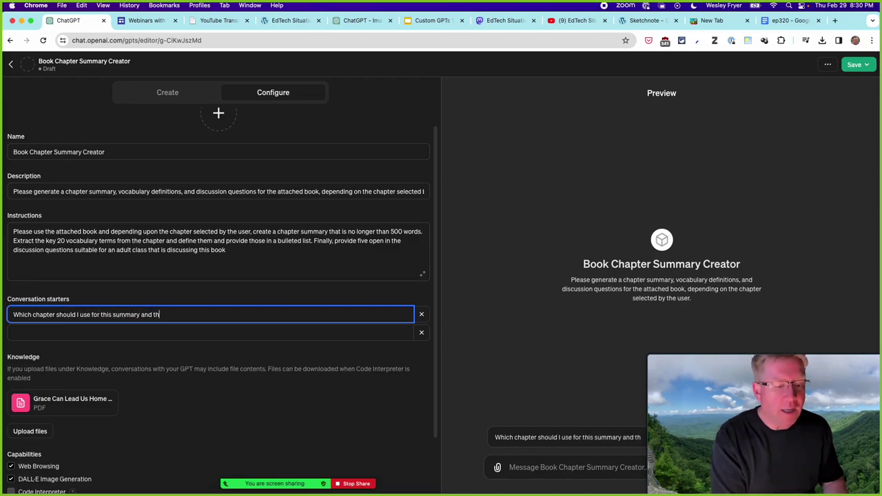
pyautogui.write('ese vocabular')
pyautogui.write('ly ')
pyautogui.write('wor')
pyautogui.write('ds / discussions')
pyautogui.press('BackSpace')
pyautogui.write('questions?')
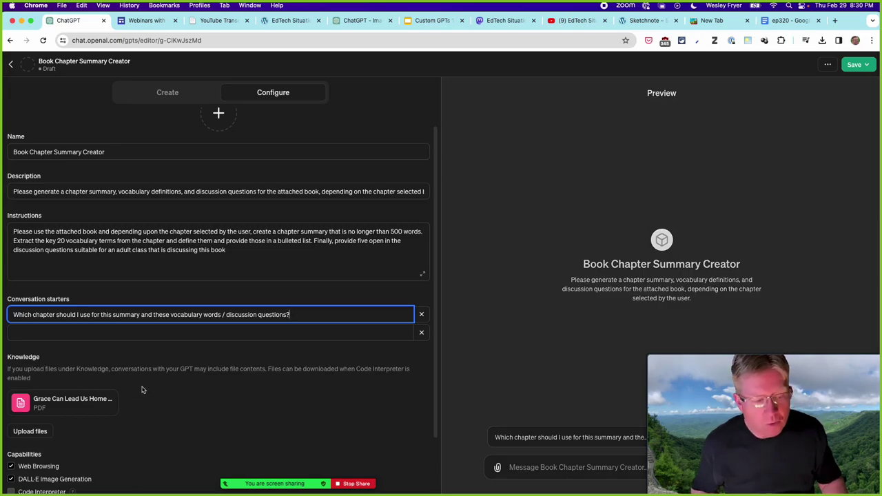
pyautogui.scroll(-3, 141, 388)
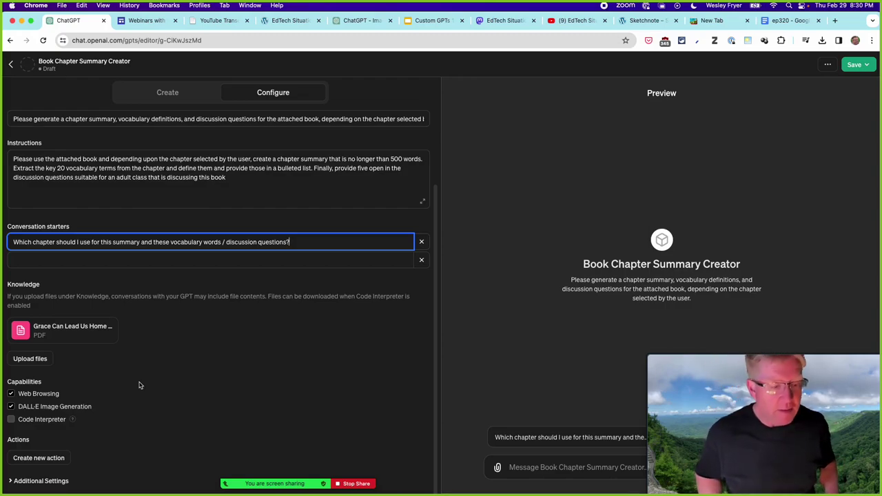
# - Disable DALL·E Image Generation and publish the GPT with sharing set to Only me
pyautogui.click(11, 407)
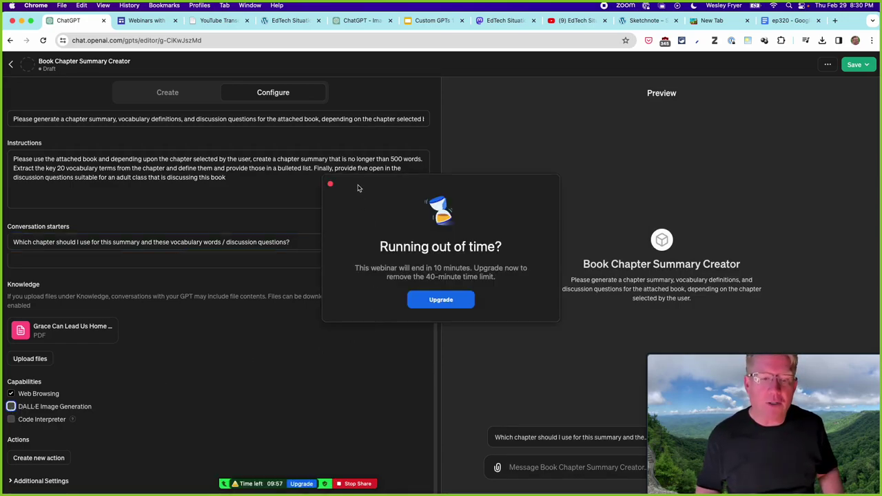
pyautogui.click(331, 184)
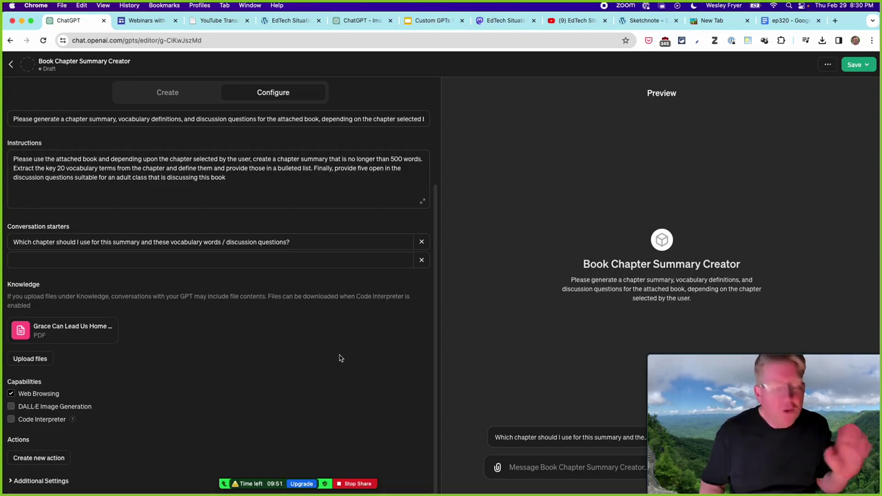
pyautogui.click(858, 65)
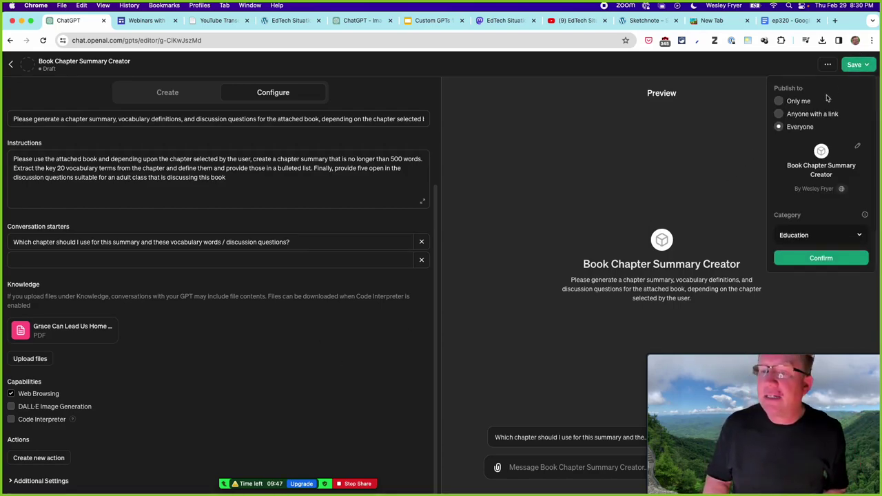
pyautogui.click(781, 106)
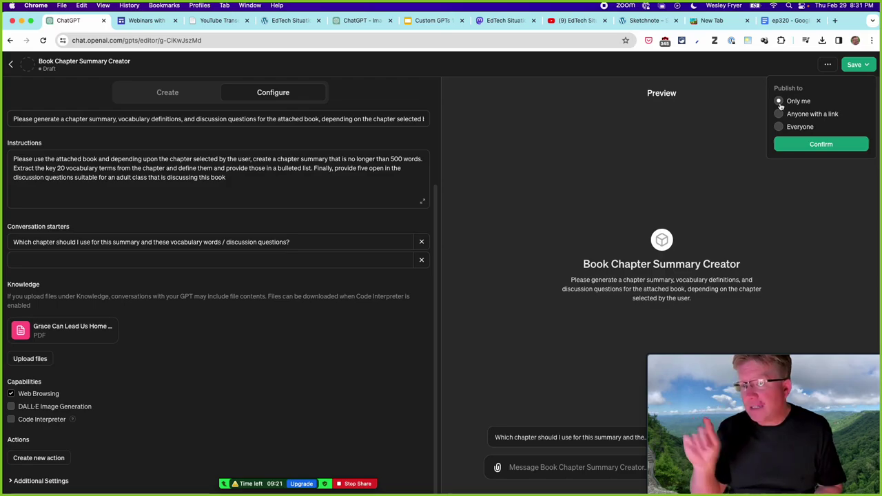
pyautogui.click(805, 144)
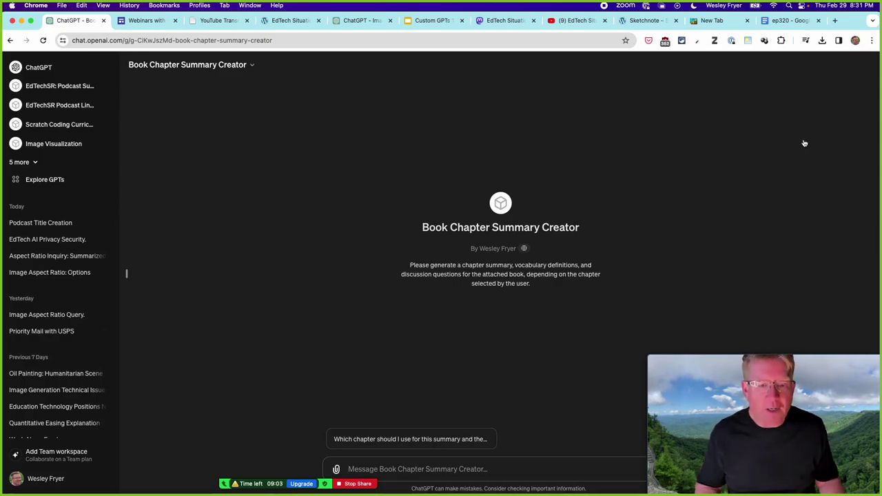
pyautogui.press('super+Tab')
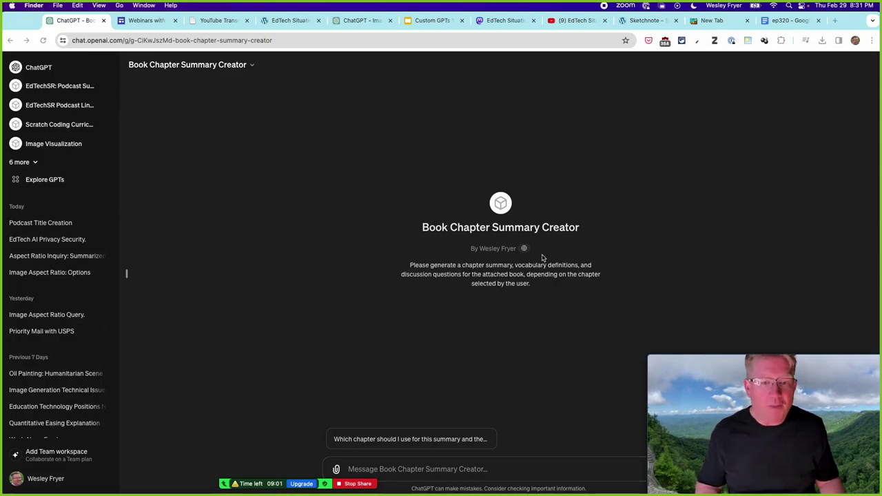
pyautogui.click(494, 163)
pyautogui.press('super+n')
pyautogui.write('cal')
pyautogui.press('BackSpace')
pyautogui.press('BackSpace')
pyautogui.press('BackSpace')
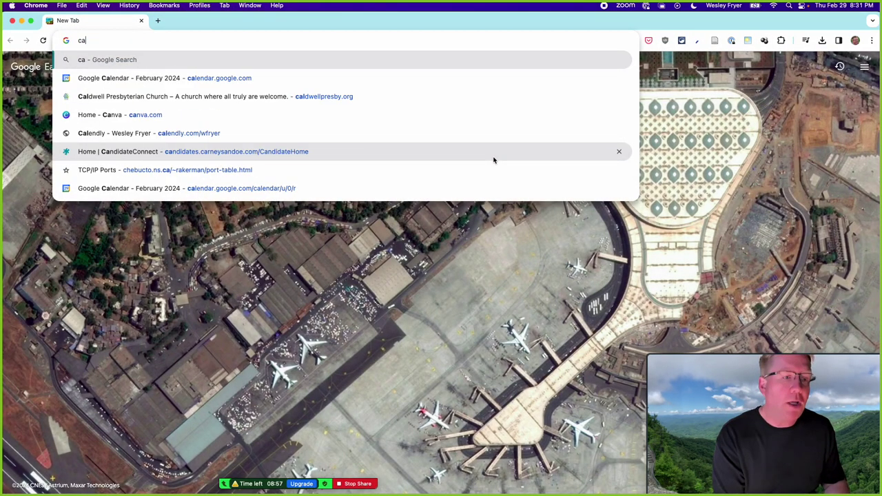
pyautogui.write('laud')
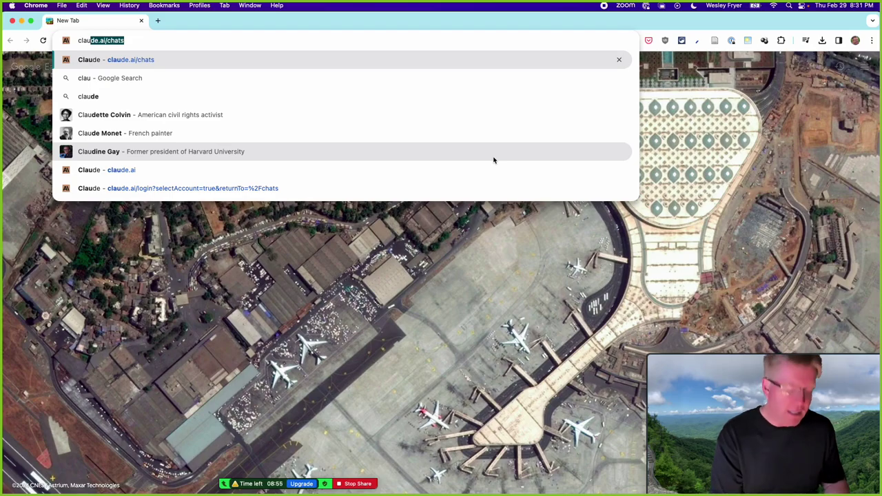
pyautogui.press('BackSpace')
pyautogui.write('d')
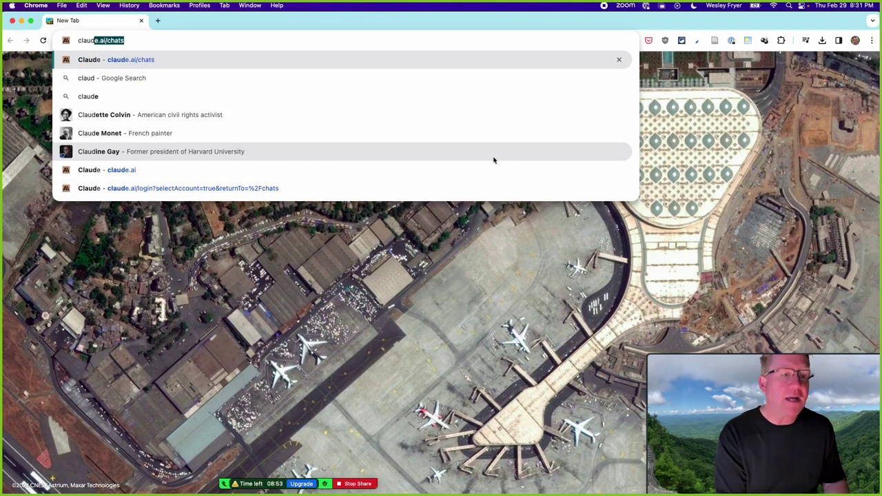
pyautogui.press('Return')
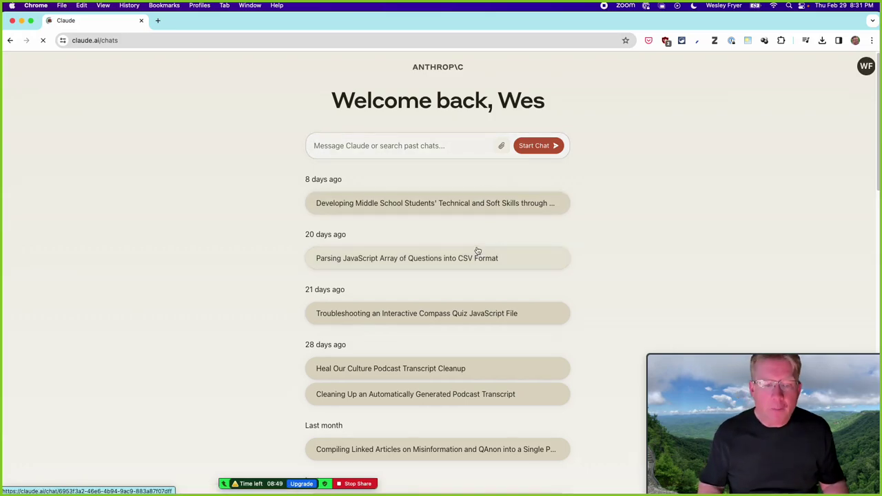
pyautogui.scroll(-15, 477, 252)
pyautogui.scroll(-3, 477, 252)
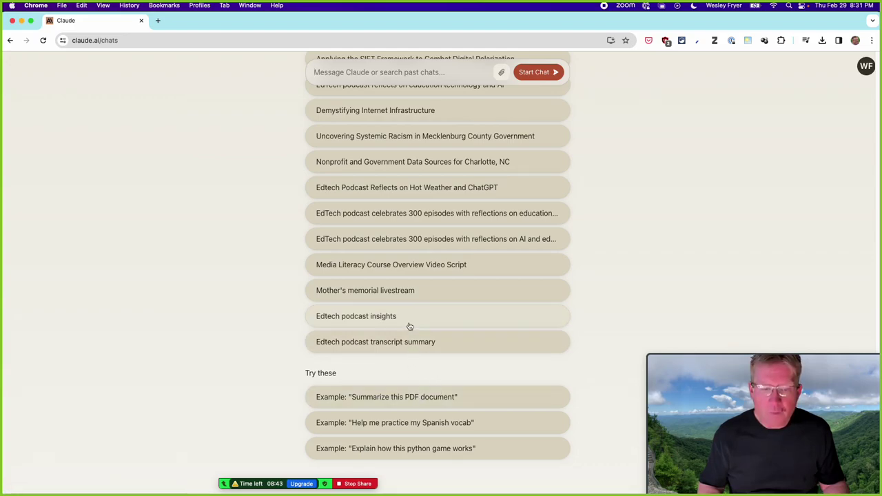
pyautogui.scroll(2, 410, 326)
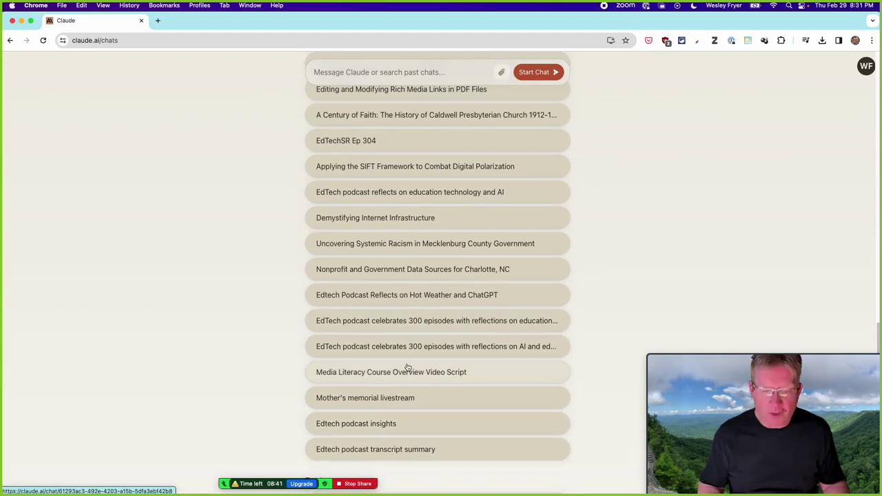
pyautogui.click(141, 20)
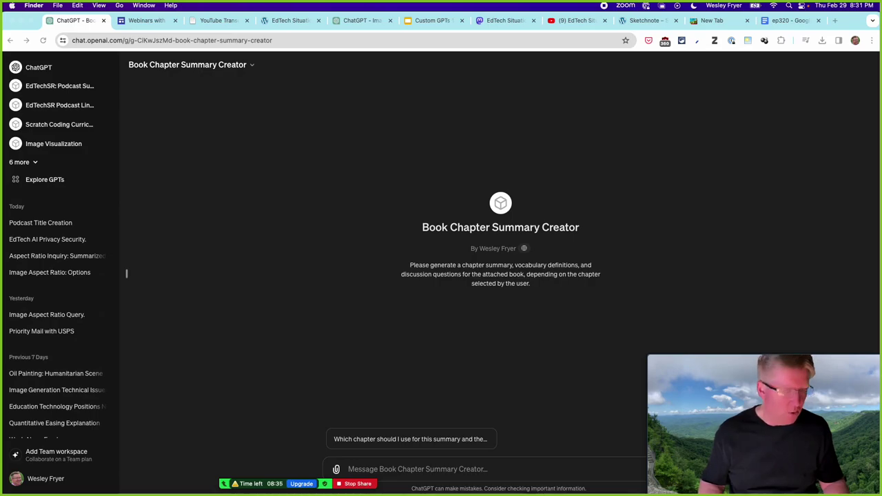
# - In a new Finder window, browse to Documents > Caldwell Pres > Kevin Nye Book study
pyautogui.click(58, 5)
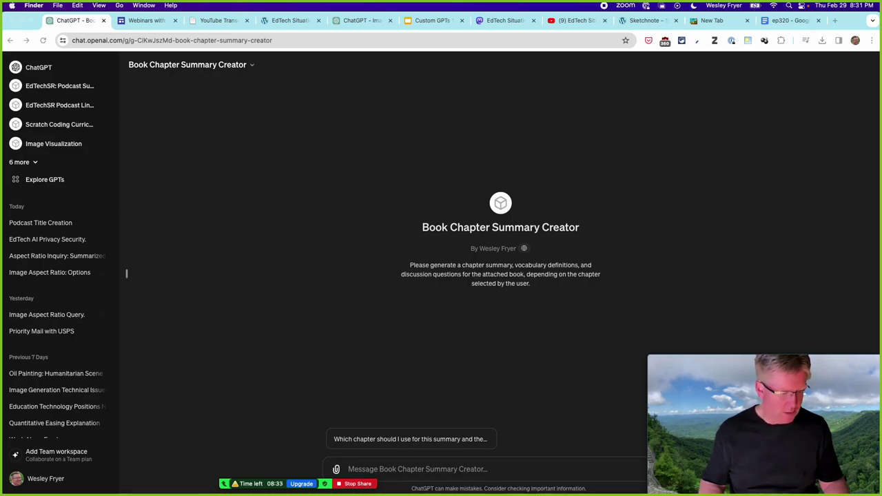
pyautogui.press('super+n')
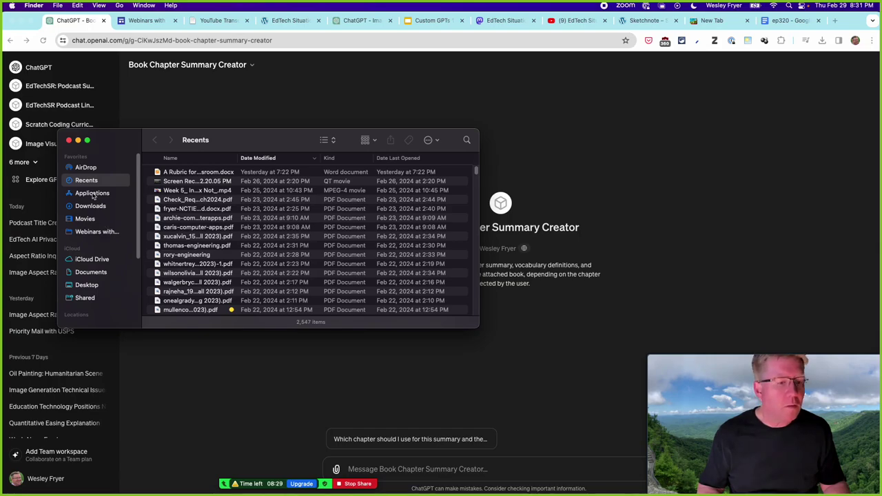
pyautogui.click(93, 272)
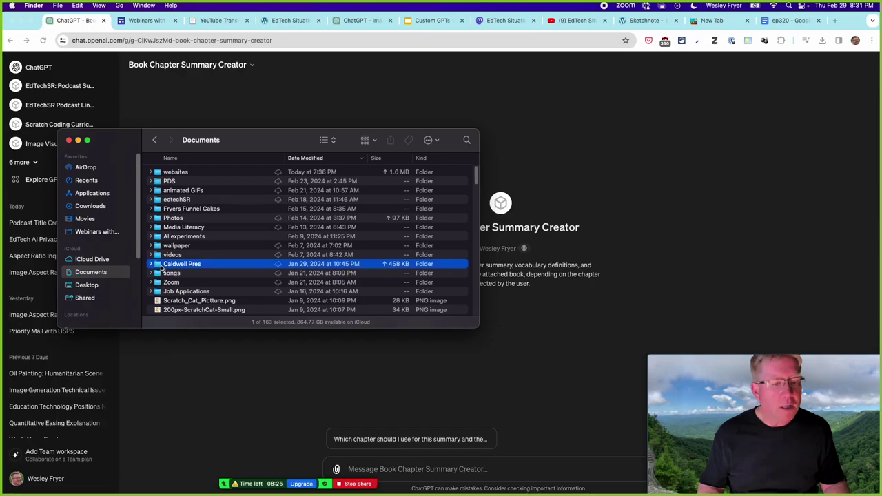
pyautogui.doubleClick(162, 266)
pyautogui.doubleClick(176, 217)
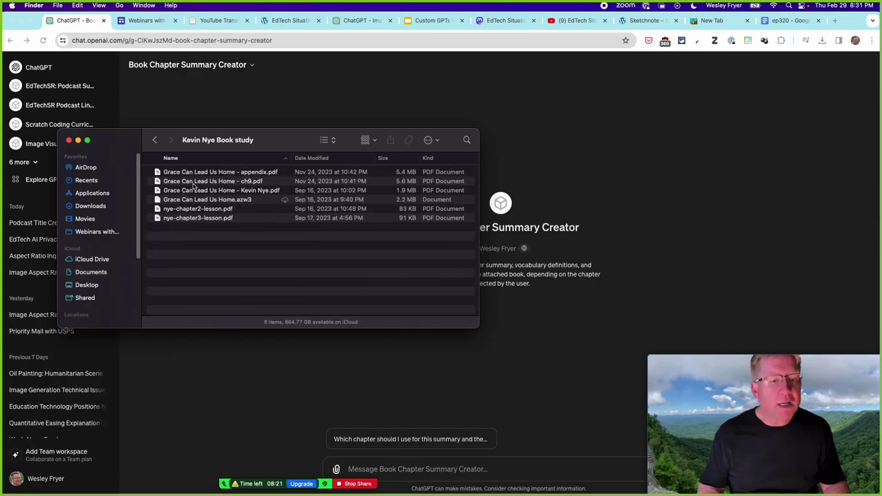
pyautogui.doubleClick(195, 182)
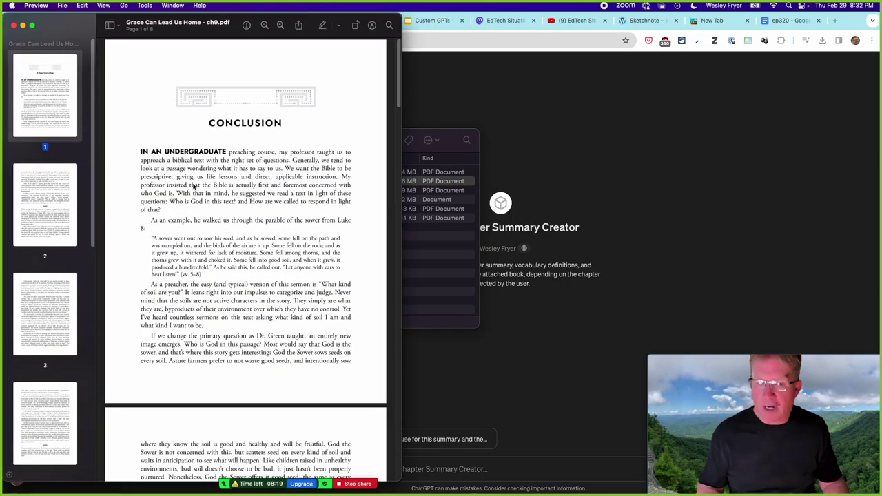
pyautogui.click(14, 26)
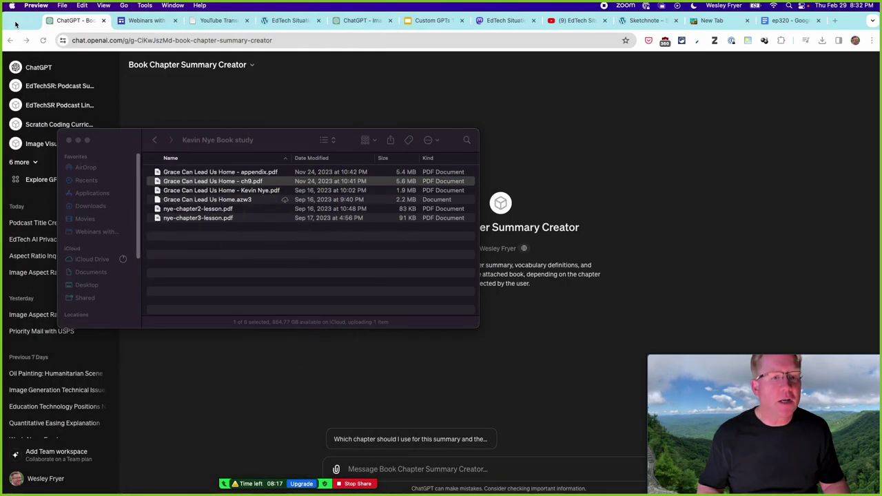
# - Open nye-chapter2-lesson.pdf in Preview, widen the window and scroll through the lesson
pyautogui.doubleClick(184, 211)
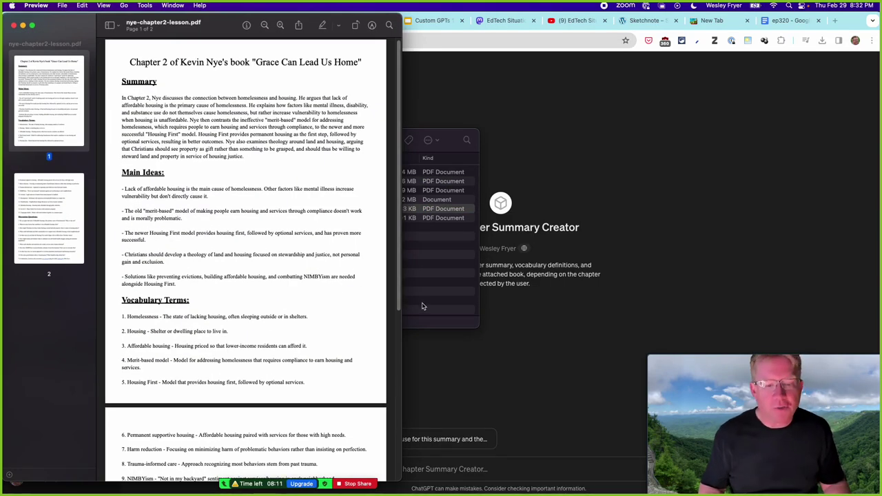
pyautogui.moveTo(401, 300); pyautogui.dragTo(463, 313)
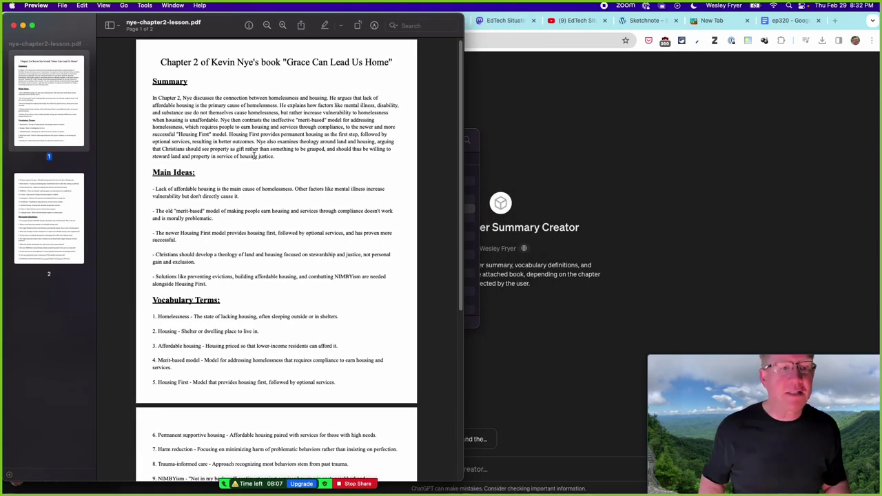
pyautogui.scroll(-2, 239, 221)
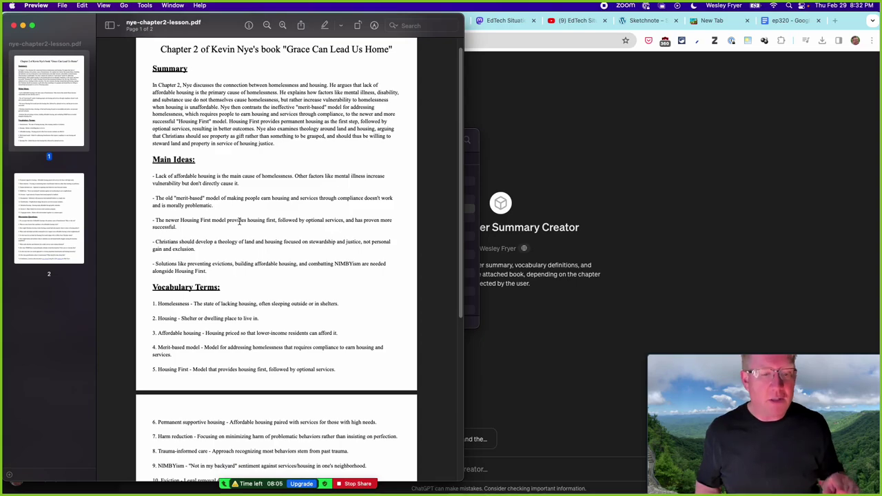
pyautogui.scroll(-6, 235, 222)
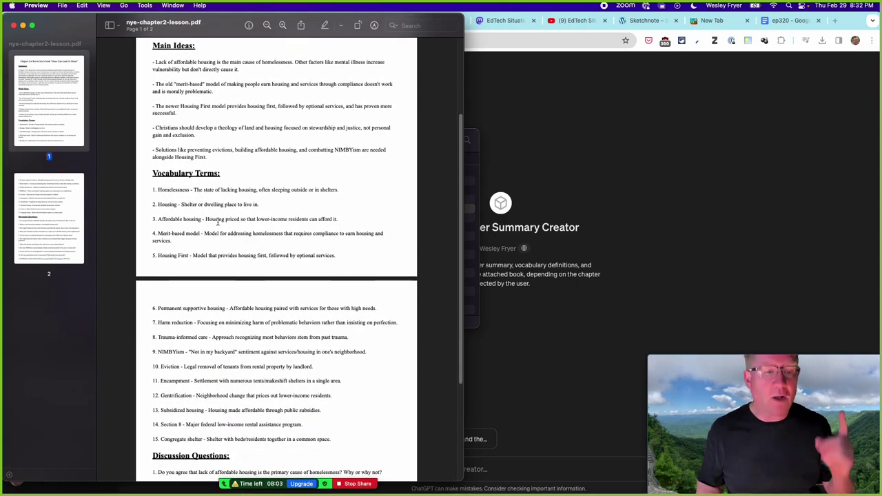
pyautogui.scroll(-7, 218, 221)
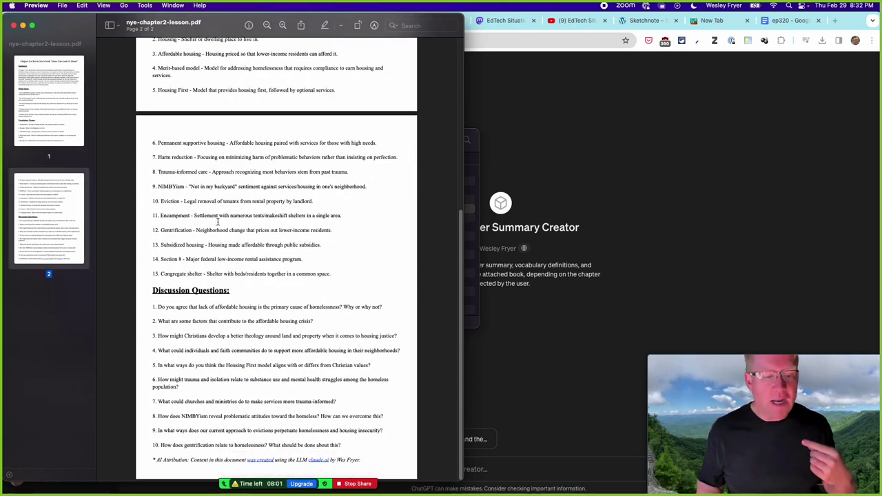
pyautogui.scroll(15, 218, 221)
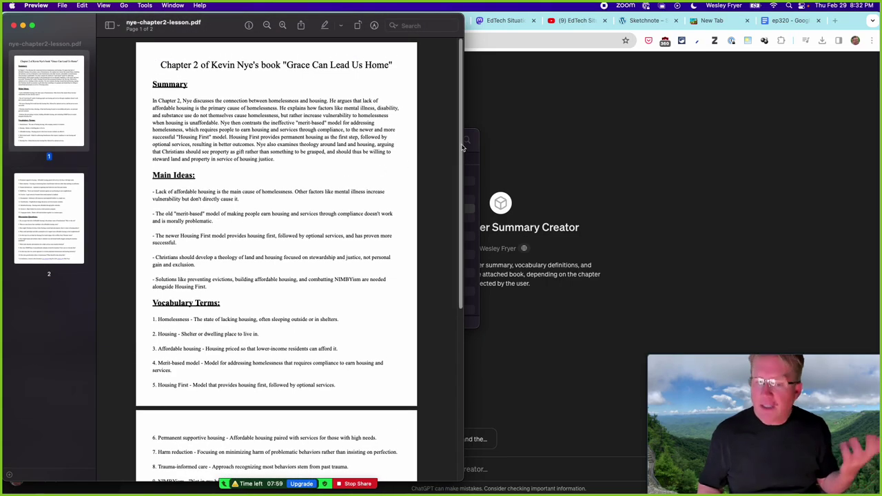
# - Run the 'Which chapter should I use…' starter in the Book Chapter Summary Creator
pyautogui.click(629, 146)
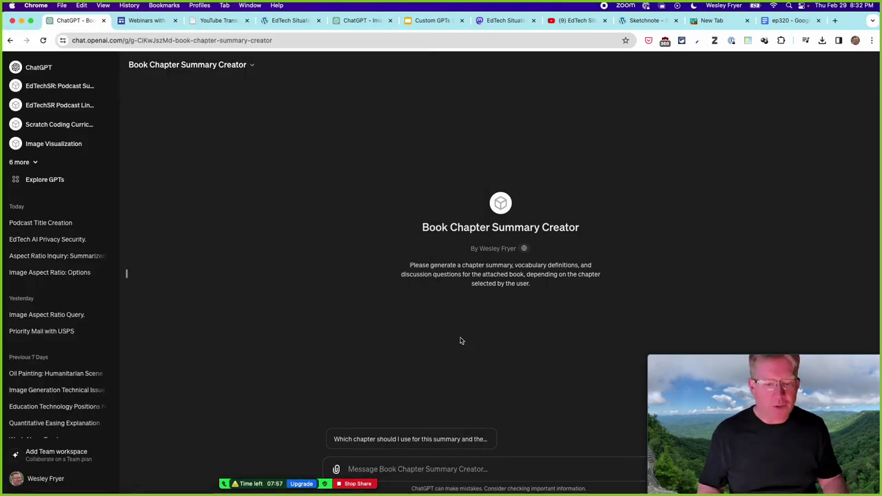
pyautogui.click(408, 443)
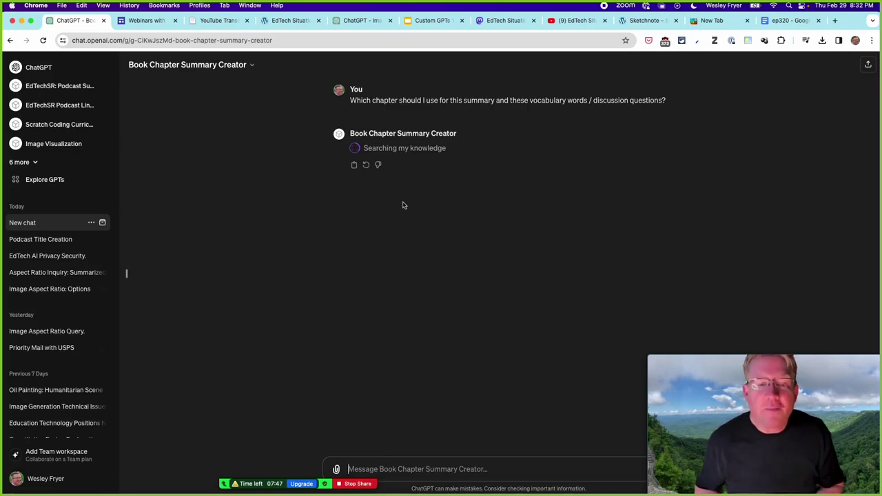
pyautogui.moveTo(722, 354)
pyautogui.moveTo(724, 355); pyautogui.dragTo(710, 120)
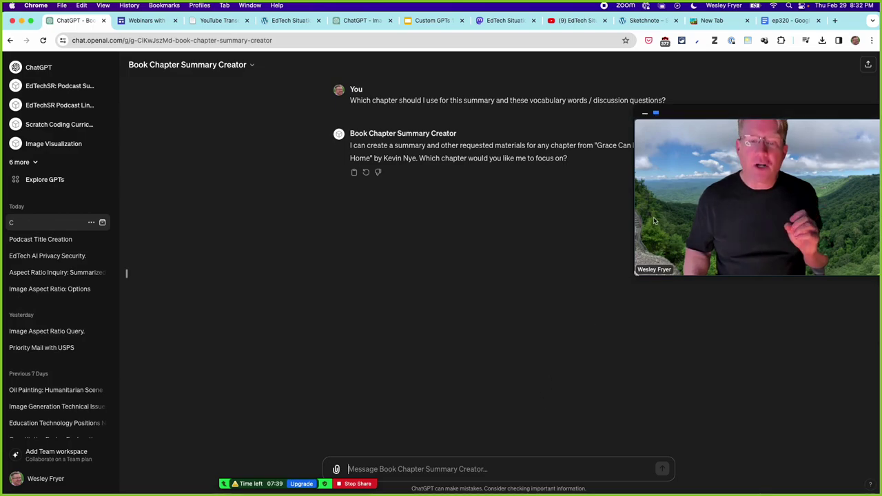
pyautogui.moveTo(725, 117); pyautogui.dragTo(748, 237)
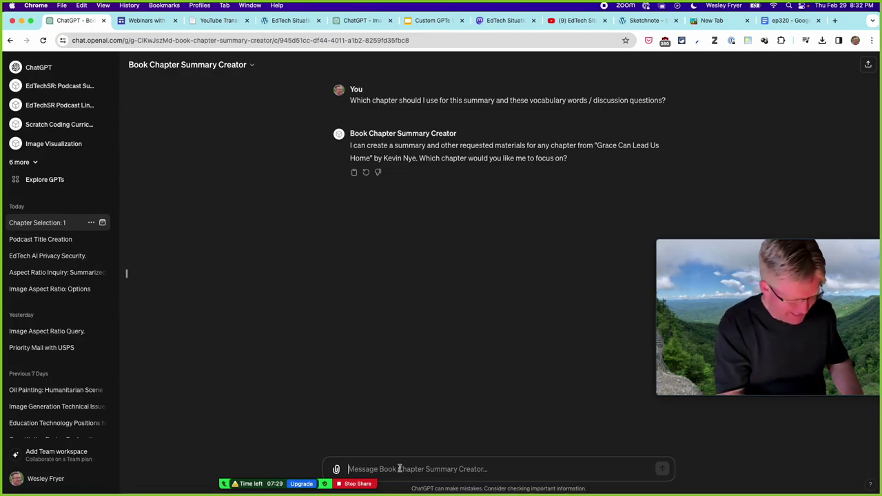
# - Send 'Chapter 2 please' and wait for the summary, vocabulary and discussion questions
pyautogui.write('Chapter 2 please')
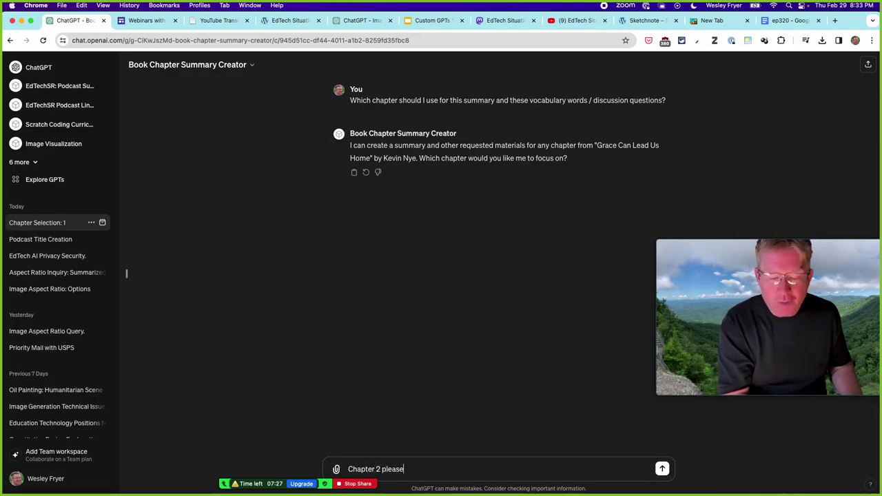
pyautogui.press('Return')
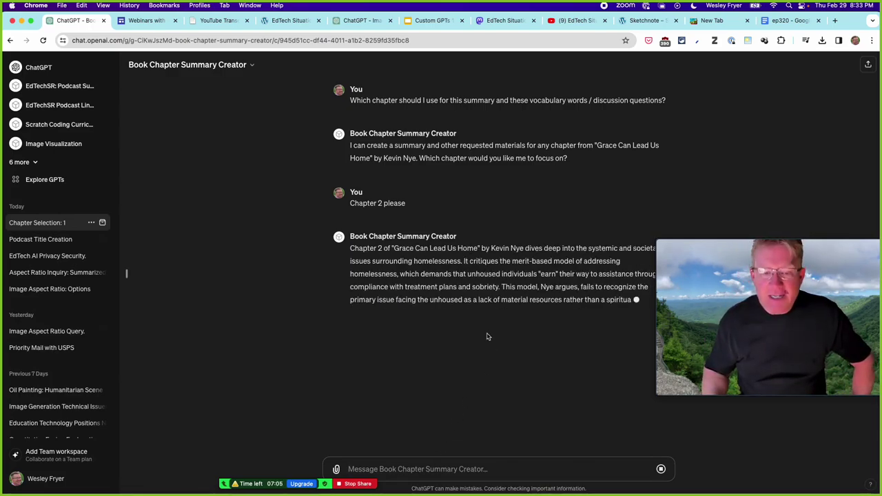
pyautogui.moveTo(724, 241); pyautogui.dragTo(103, 216)
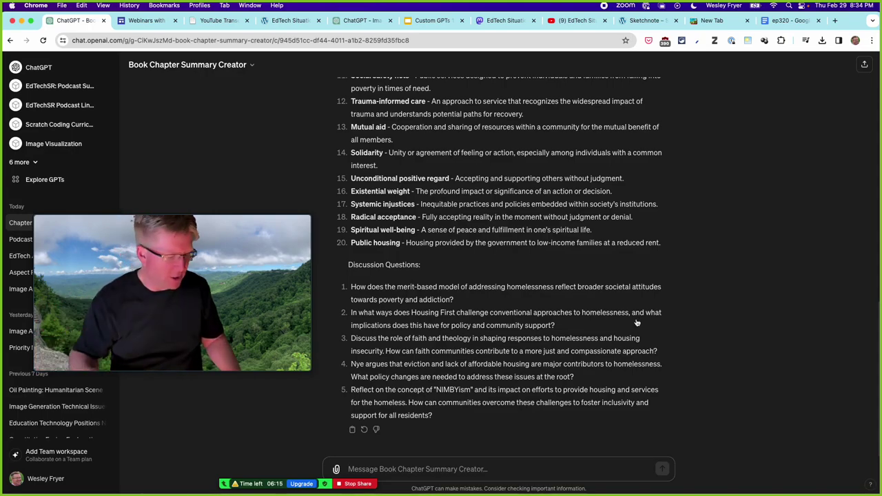
pyautogui.press('super+Tab')
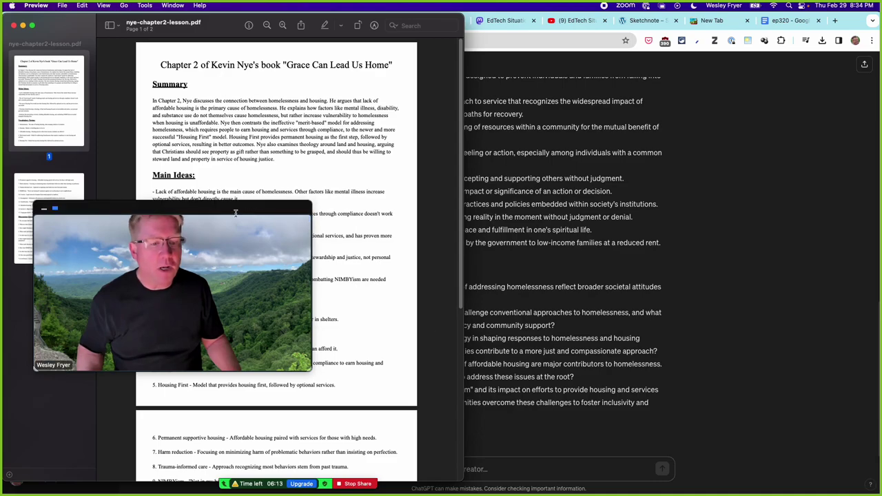
pyautogui.moveTo(304, 240); pyautogui.dragTo(727, 292)
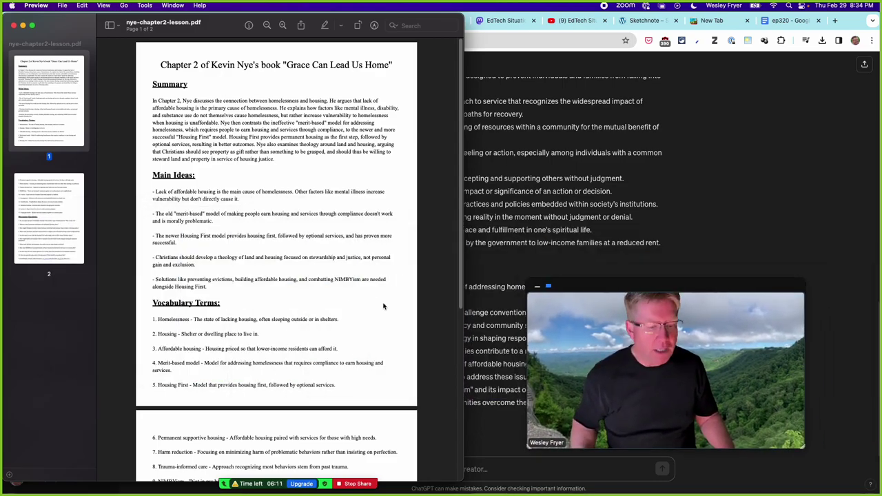
pyautogui.scroll(-6, 286, 325)
pyautogui.scroll(-2, 286, 325)
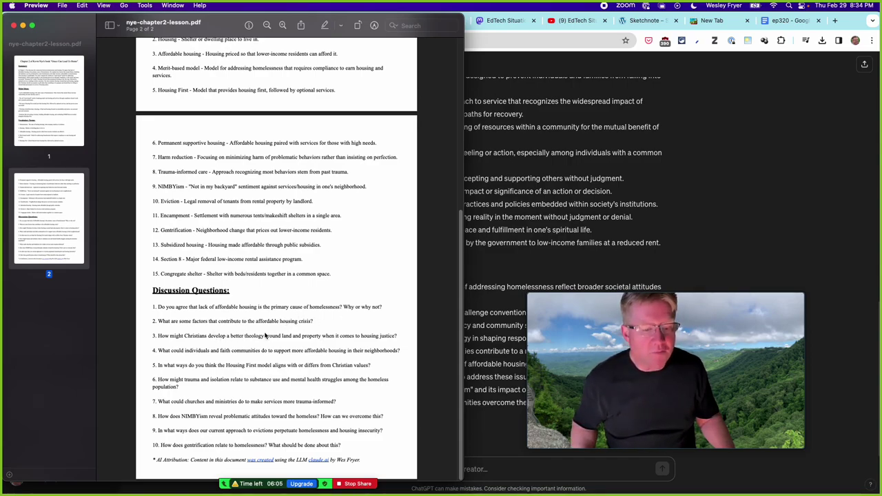
pyautogui.click(756, 237)
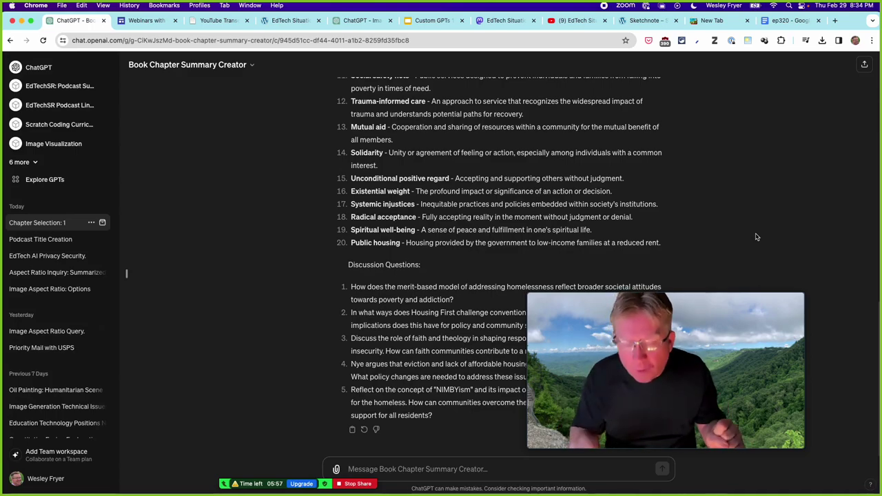
# - Scroll the Chapter 2 reply past the 20 vocabulary terms to the five discussion questions
pyautogui.scroll(5, 271, 240)
pyautogui.scroll(5, 270, 241)
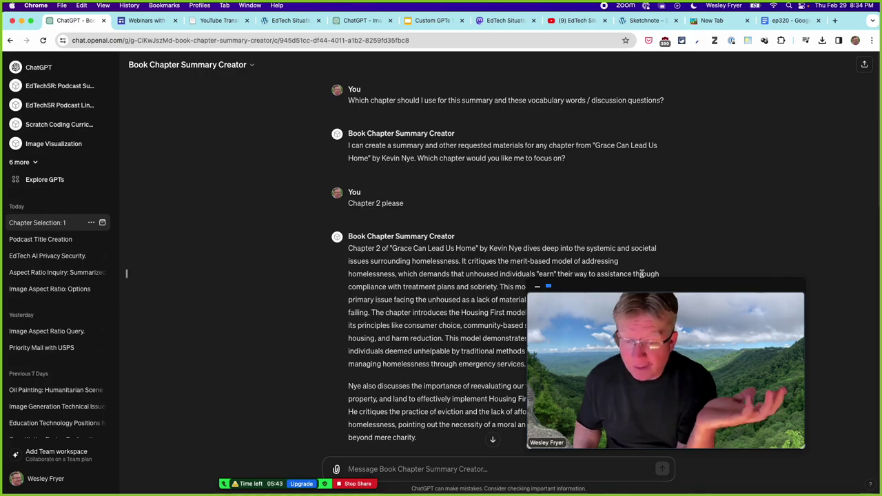
pyautogui.moveTo(674, 288); pyautogui.dragTo(182, 210)
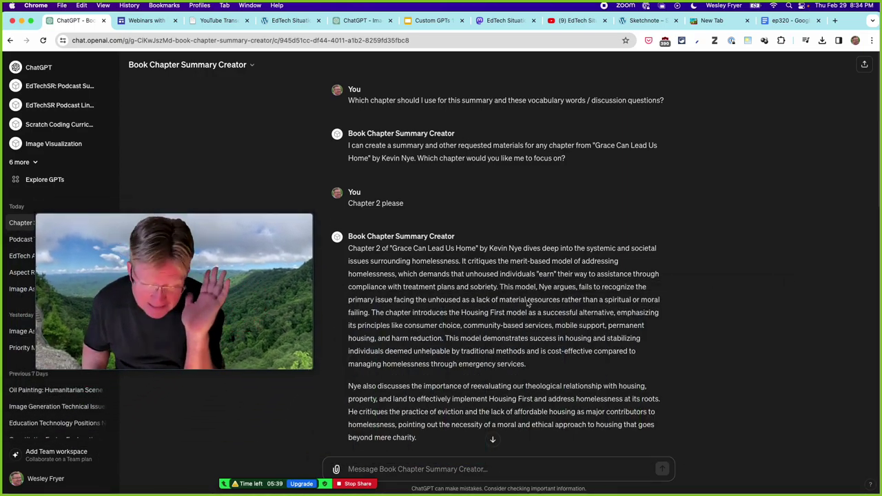
pyautogui.scroll(-5, 528, 303)
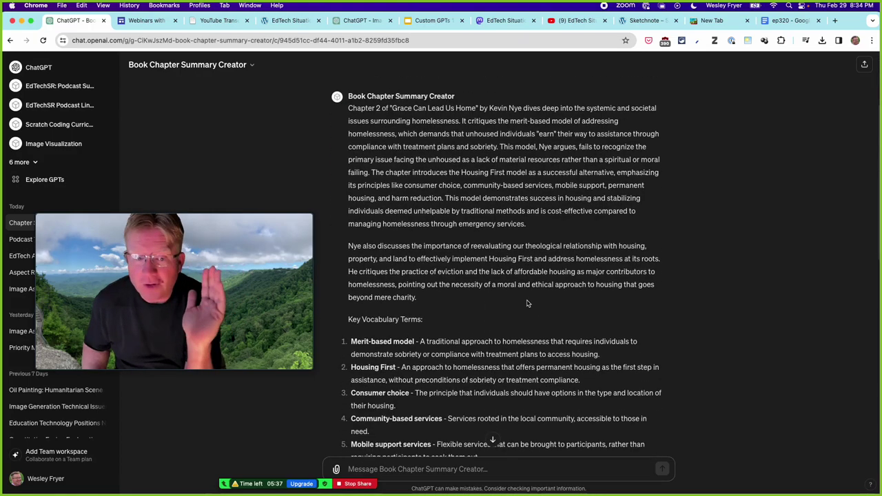
pyautogui.scroll(-3, 527, 303)
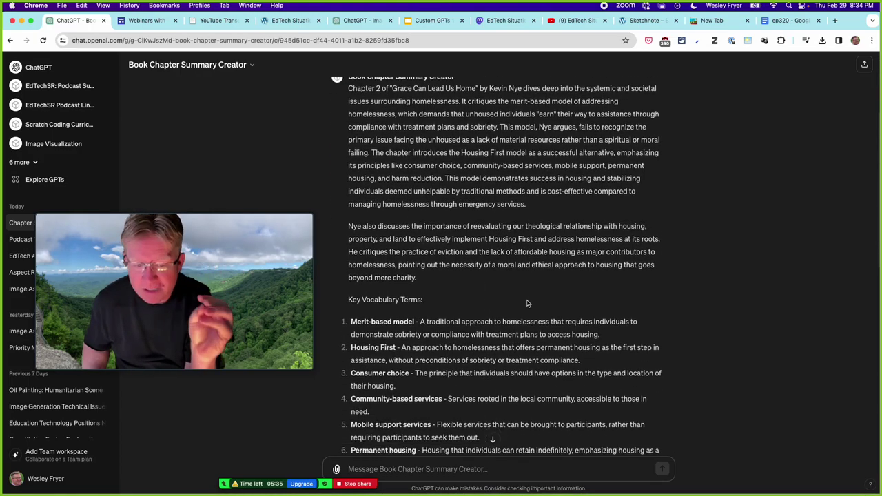
pyautogui.scroll(-7, 528, 303)
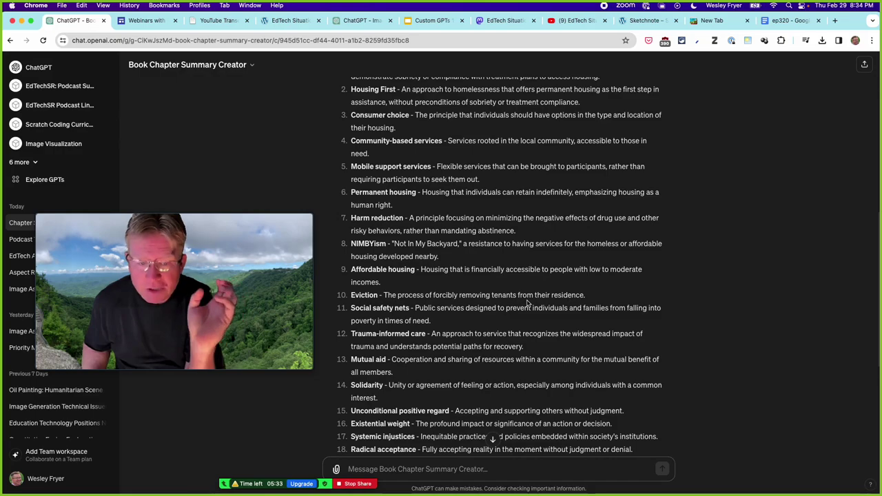
pyautogui.scroll(-8, 528, 303)
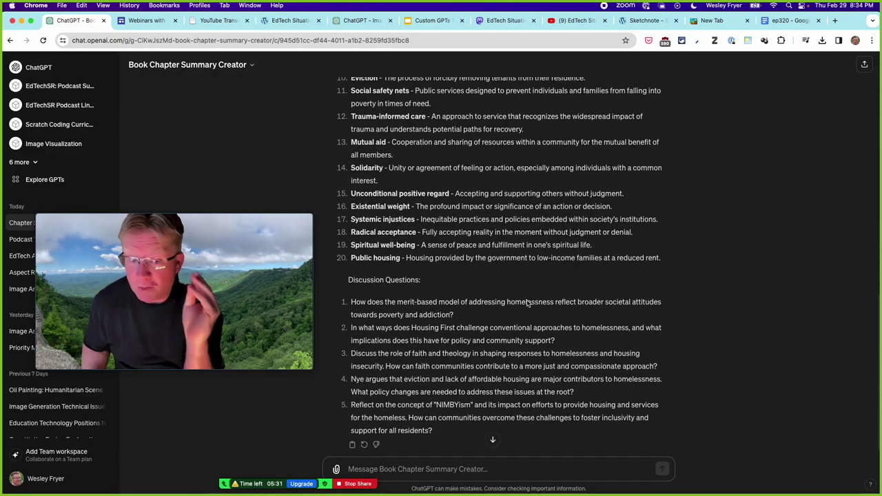
pyautogui.scroll(-1, 528, 303)
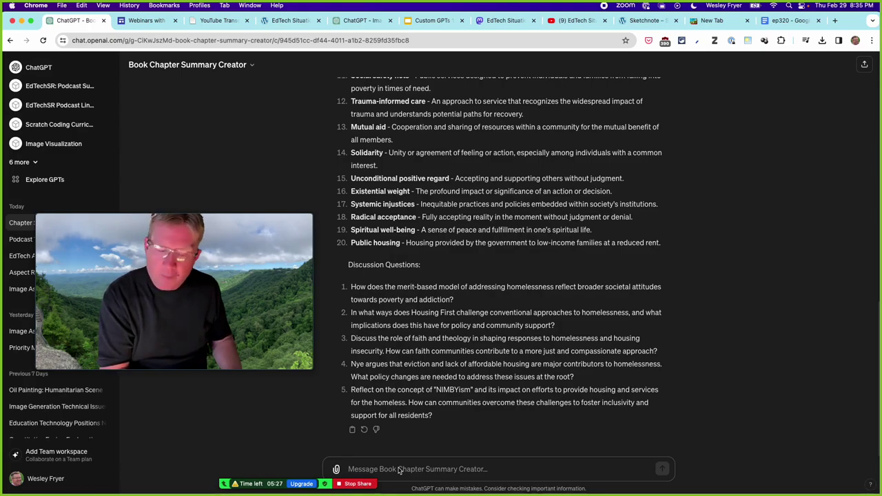
# - Ask 'Can you please list the different Bible verses cited or mentioned in Chapter 2?'
pyautogui.write('cAn y')
pyautogui.press('BackSpace')
pyautogui.write('Can you please listl the different Bible verses cite')
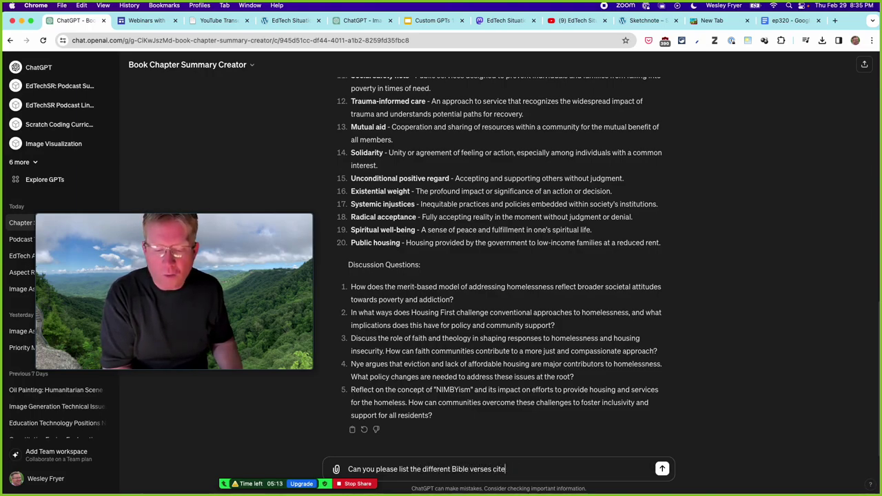
pyautogui.write('d or mentioned in Chapter 2')
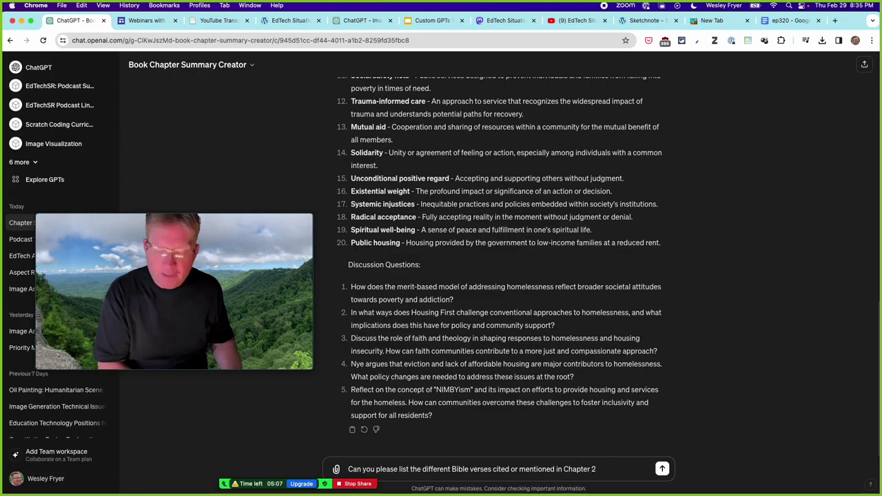
pyautogui.write('?')
pyautogui.press('Return')
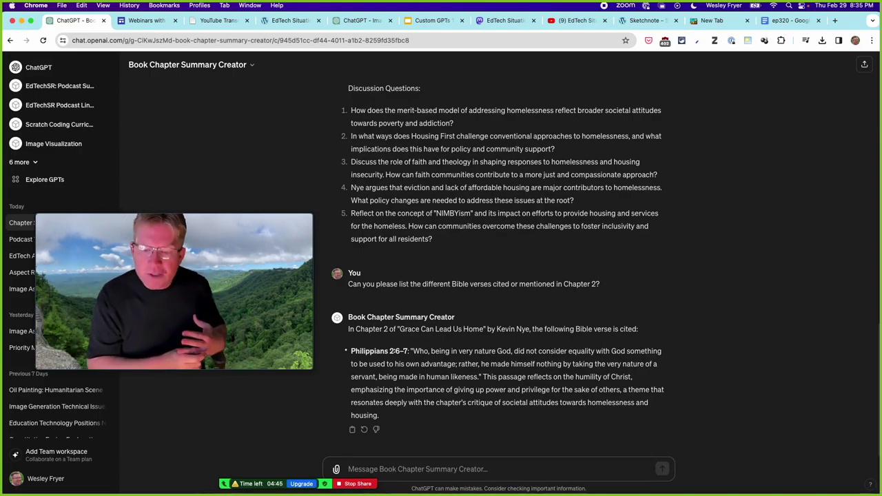
# - Ask 'Are any other verses mentioned from the Bible in Chapter 2? Please list all of them.'
pyautogui.write('Ar')
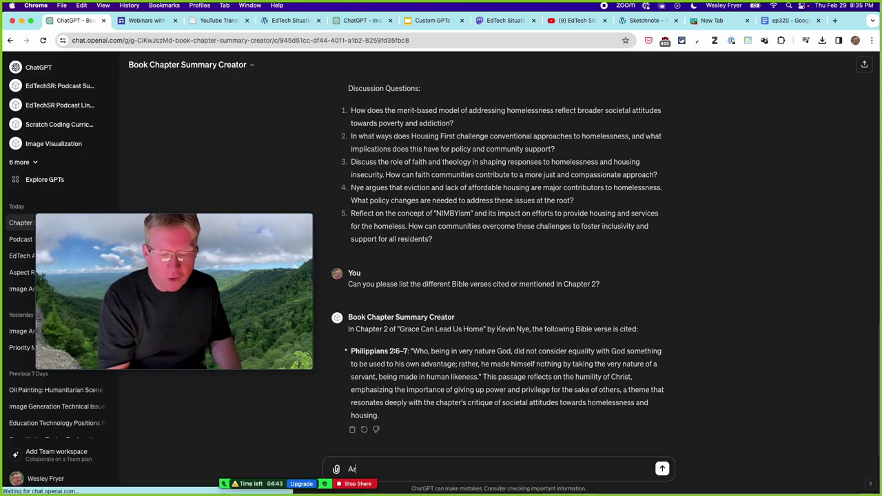
pyautogui.write('e any other verses ')
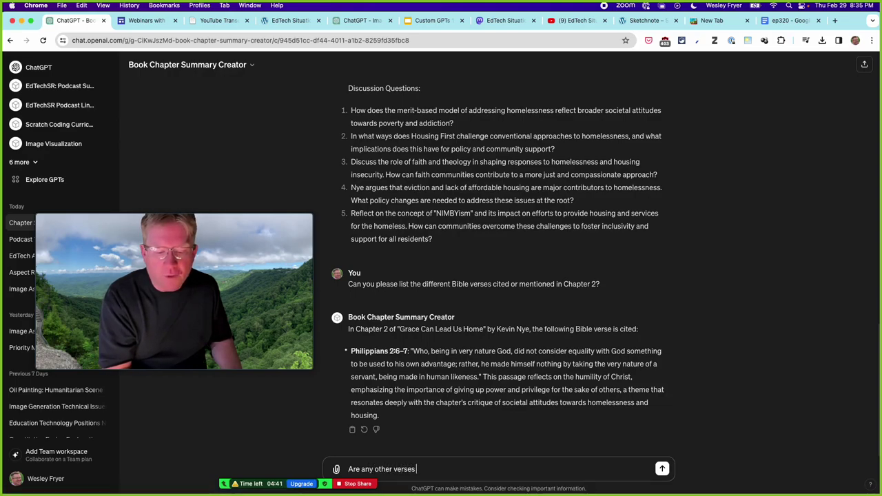
pyautogui.write('mentioned ')
pyautogui.write('from the')
pyautogui.write(' Bible in CHat')
pyautogui.write('hapter 2')
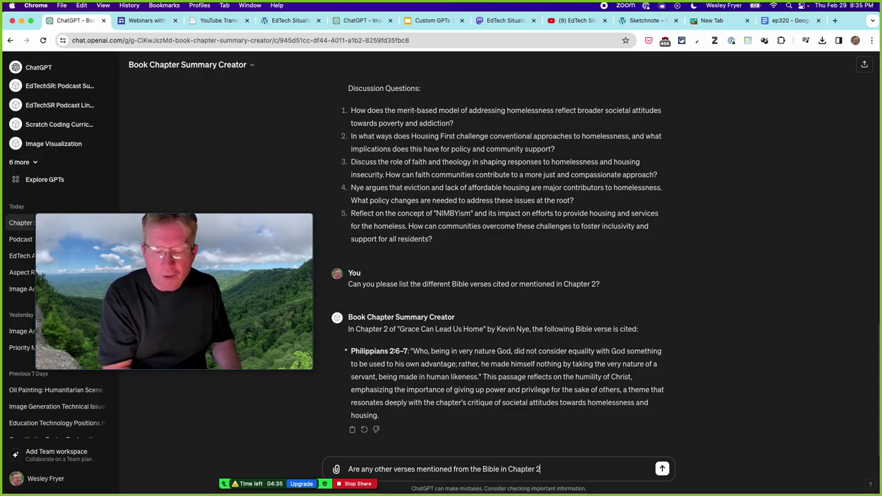
pyautogui.write('? Please list ')
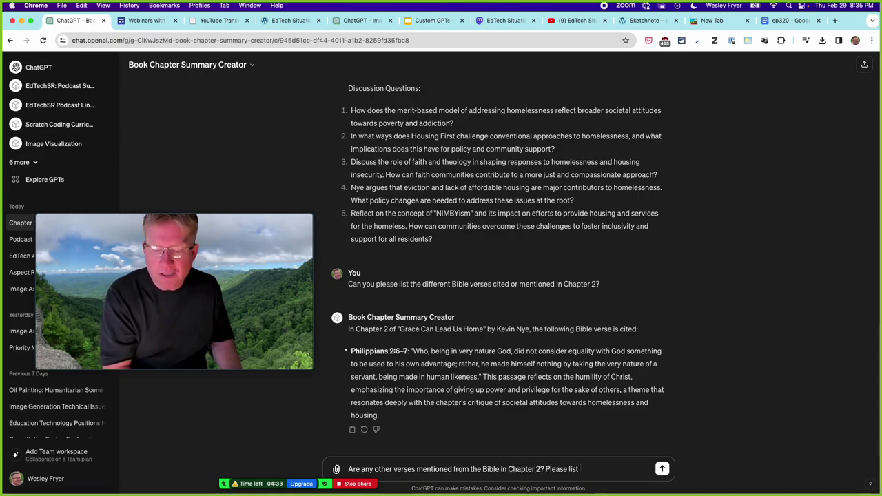
pyautogui.write('all of them.')
pyautogui.press('Return')
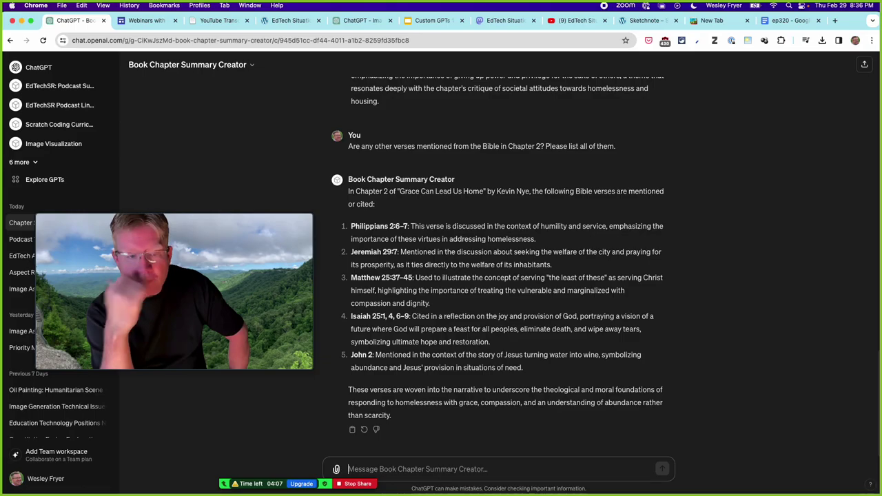
pyautogui.scroll(15, 560, 270)
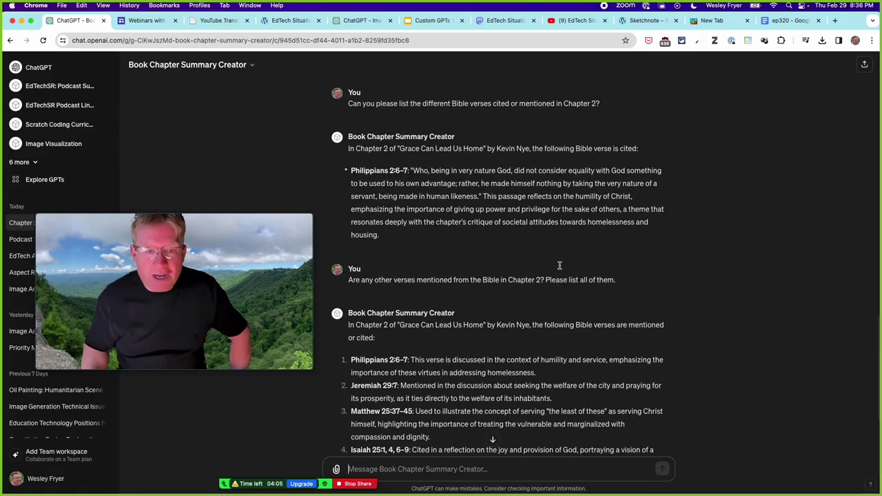
pyautogui.scroll(5, 560, 270)
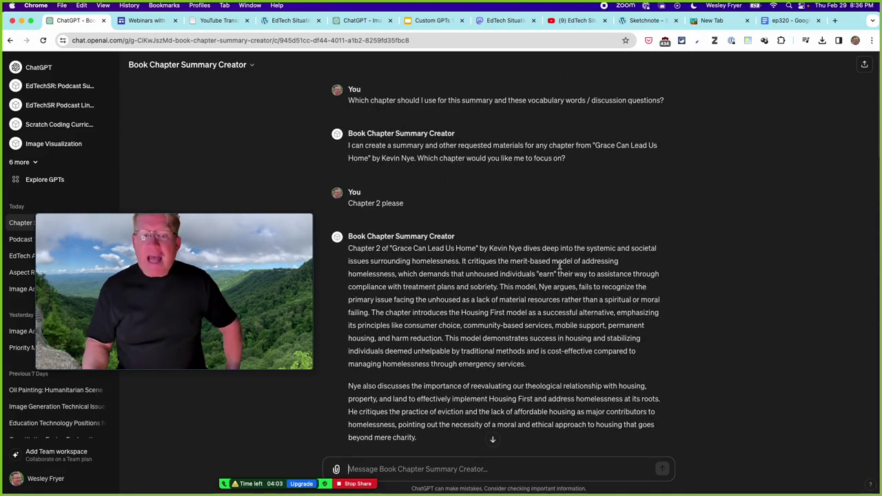
pyautogui.scroll(-3, 560, 269)
pyautogui.scroll(-3, 560, 269)
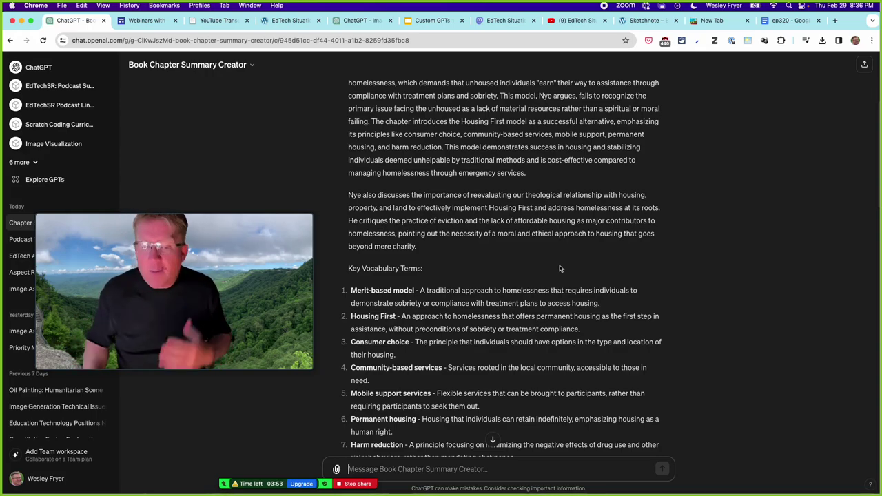
pyautogui.scroll(-1, 560, 269)
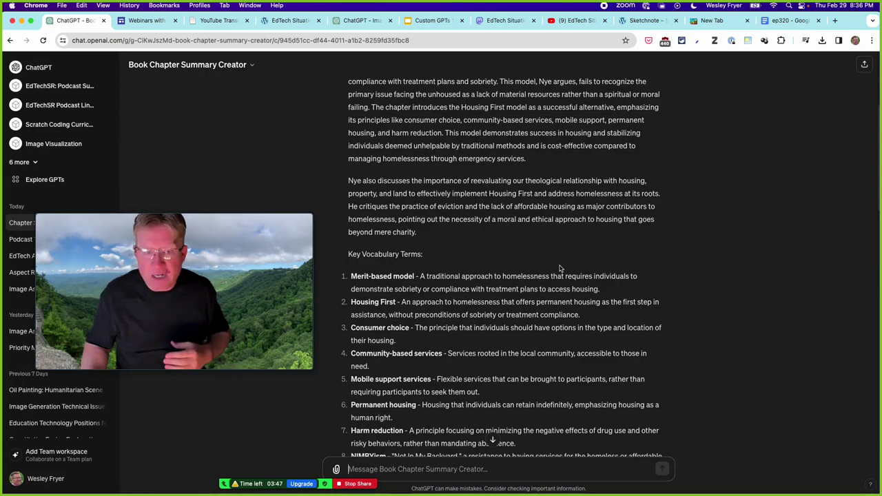
pyautogui.scroll(5, 560, 268)
pyautogui.scroll(-3, 558, 263)
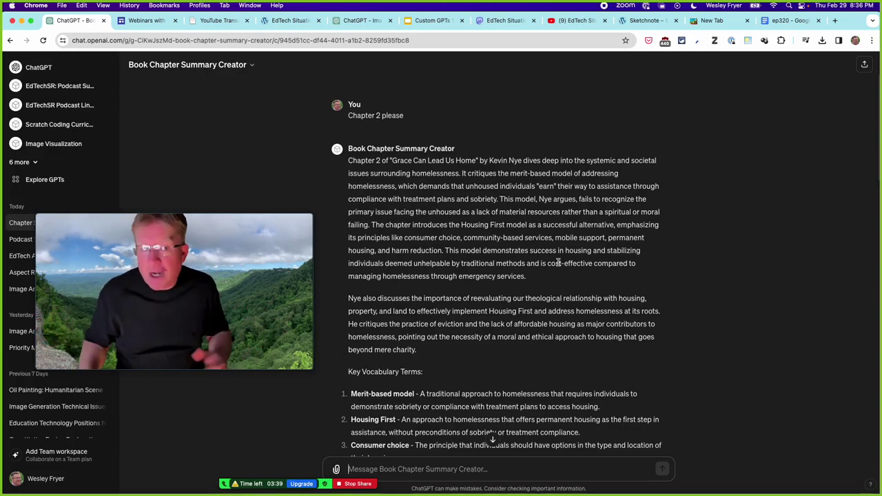
# - In the Webinars with Wes tab, go from Home to the Archives' Custom GPTs 101 page
pyautogui.click(149, 22)
pyautogui.moveTo(140, 208); pyautogui.dragTo(717, 351)
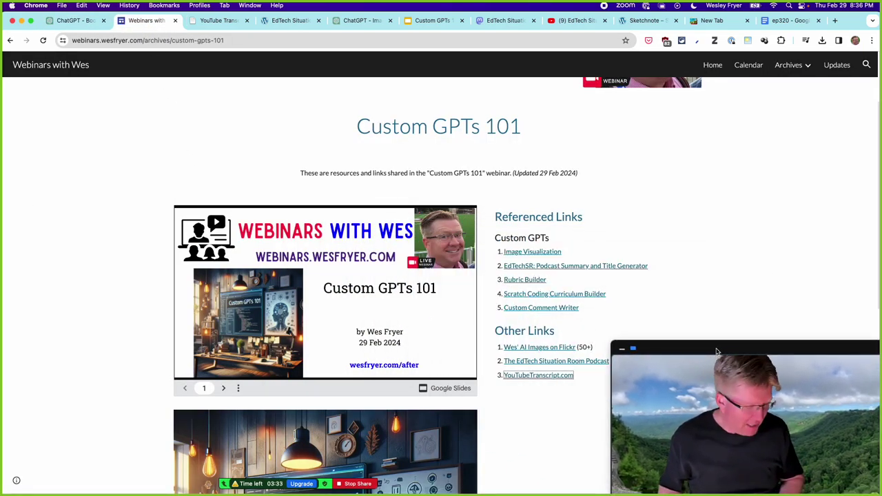
pyautogui.scroll(3, 704, 267)
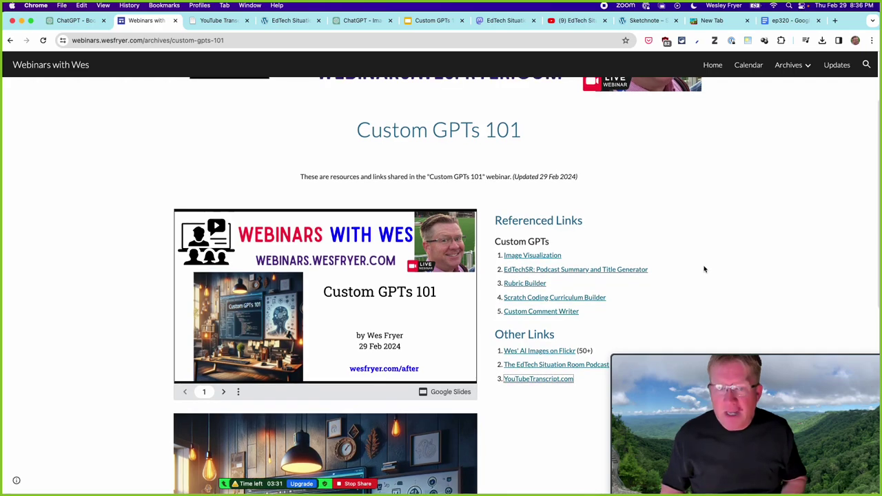
pyautogui.click(708, 68)
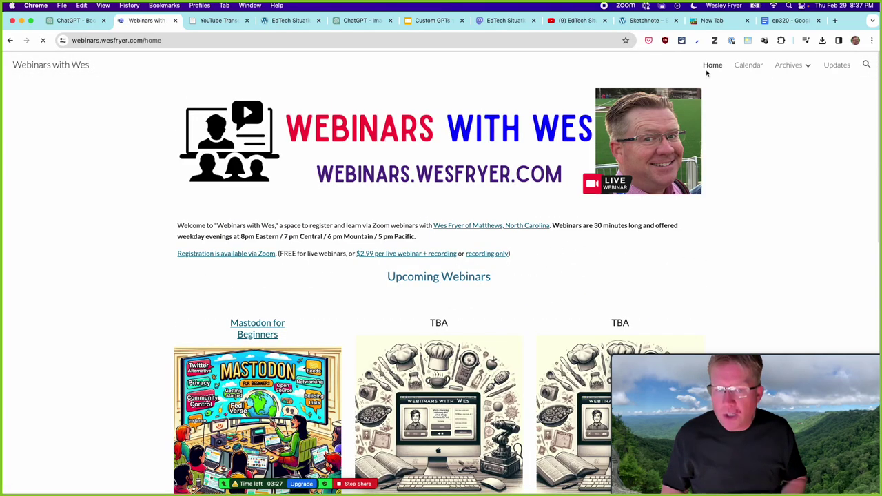
pyautogui.moveTo(794, 69)
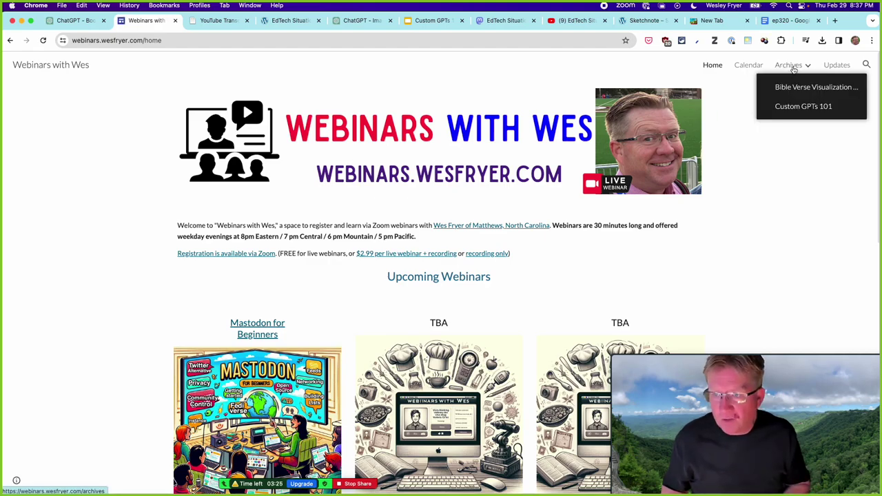
pyautogui.click(793, 110)
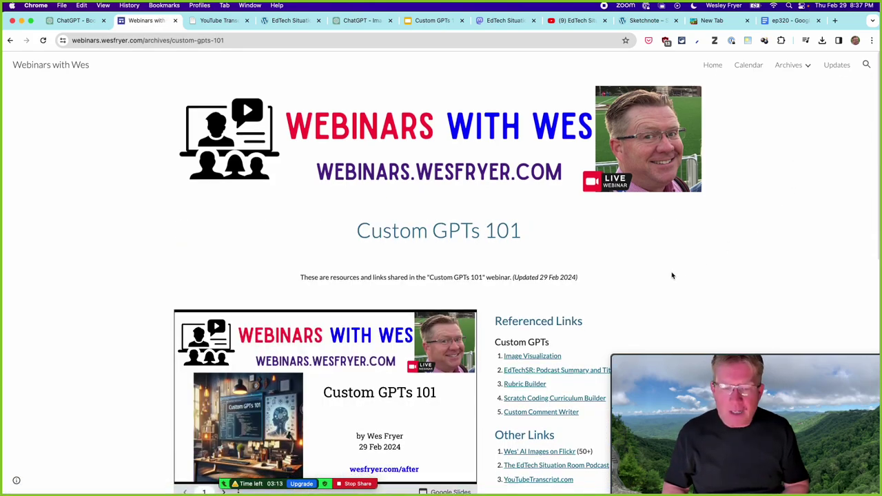
# - Open the 'Links to follow Wes Fryer on social media' link on that page
pyautogui.scroll(-3, 673, 277)
pyautogui.scroll(3, 672, 276)
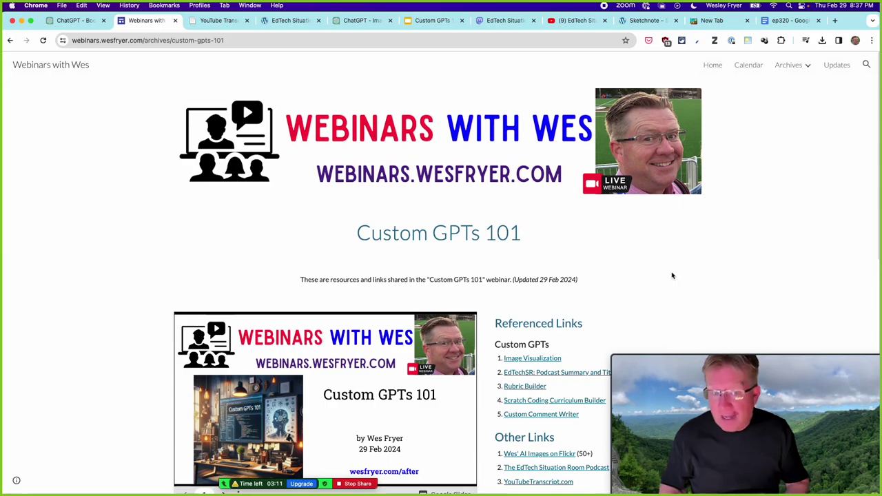
pyautogui.scroll(-1, 673, 276)
pyautogui.scroll(-8, 673, 276)
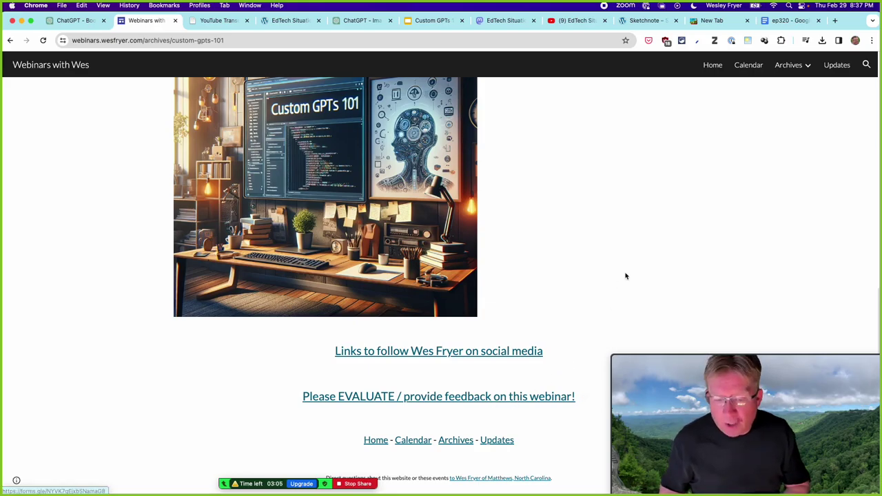
pyautogui.scroll(8, 625, 275)
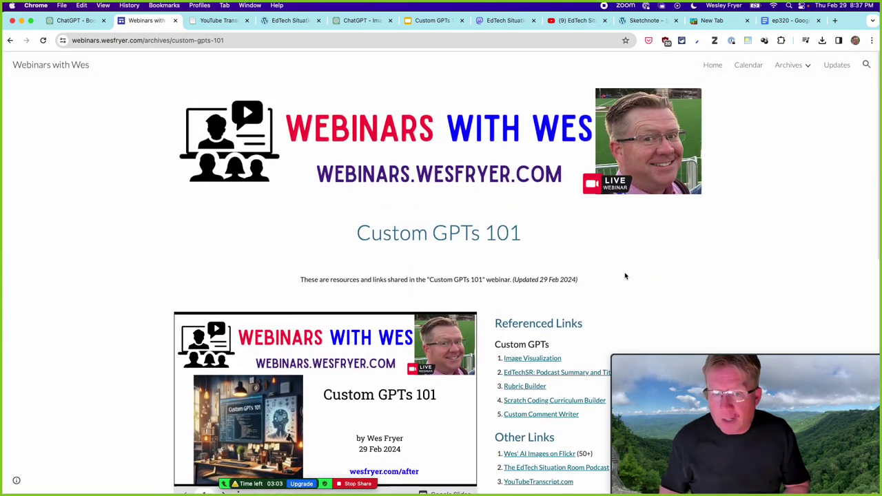
pyautogui.scroll(-8, 625, 275)
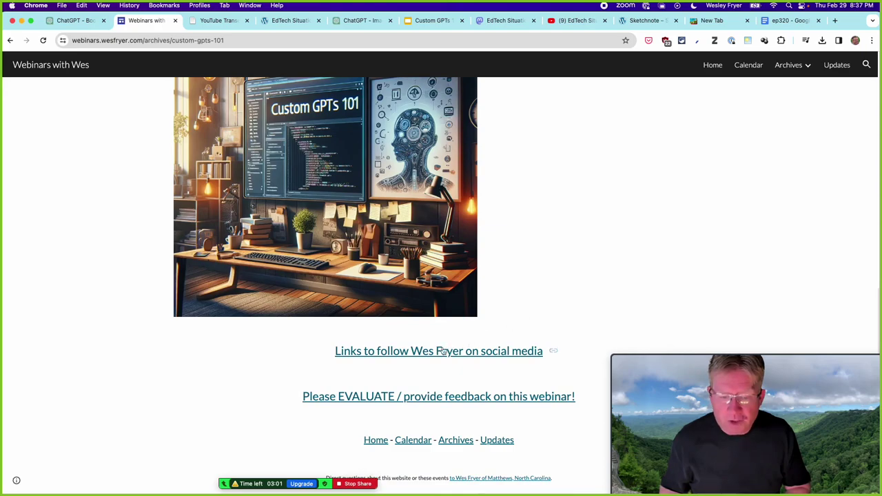
pyautogui.click(429, 352)
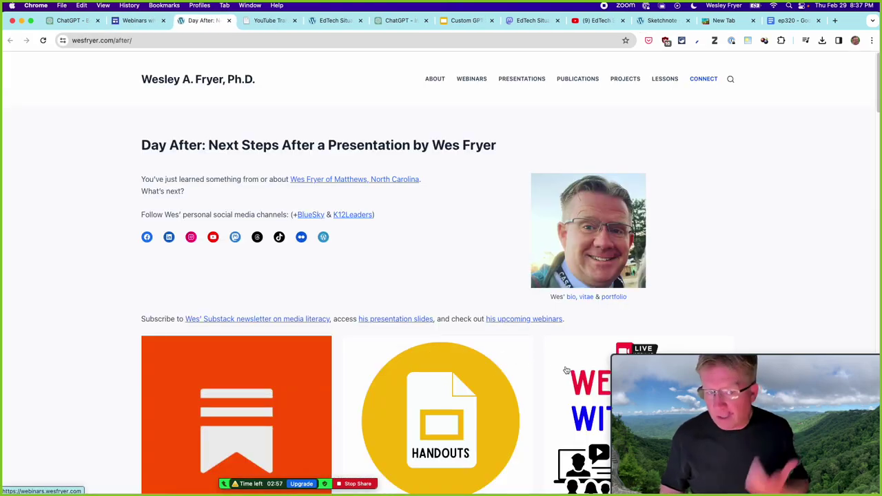
# - Return to the Custom GPTs 101 resource page on Webinars with Wes
pyautogui.scroll(-3, 287, 346)
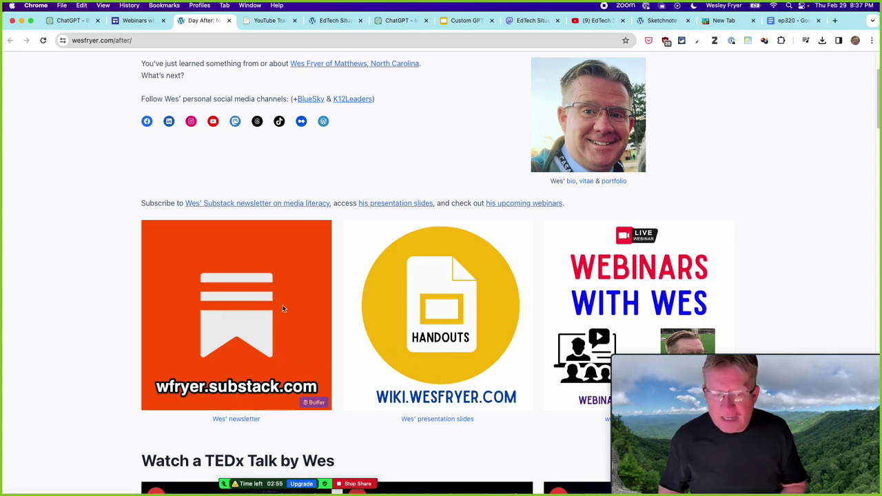
pyautogui.scroll(3, 282, 310)
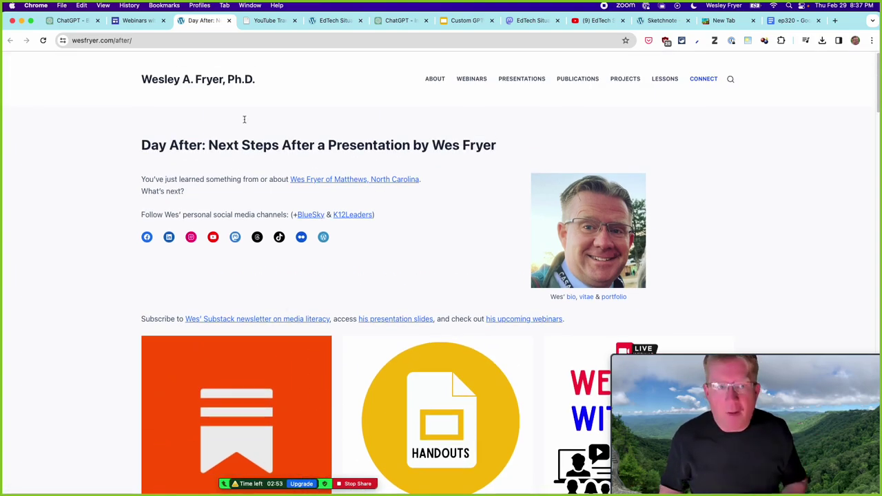
pyautogui.click(130, 23)
pyautogui.scroll(10, 115, 167)
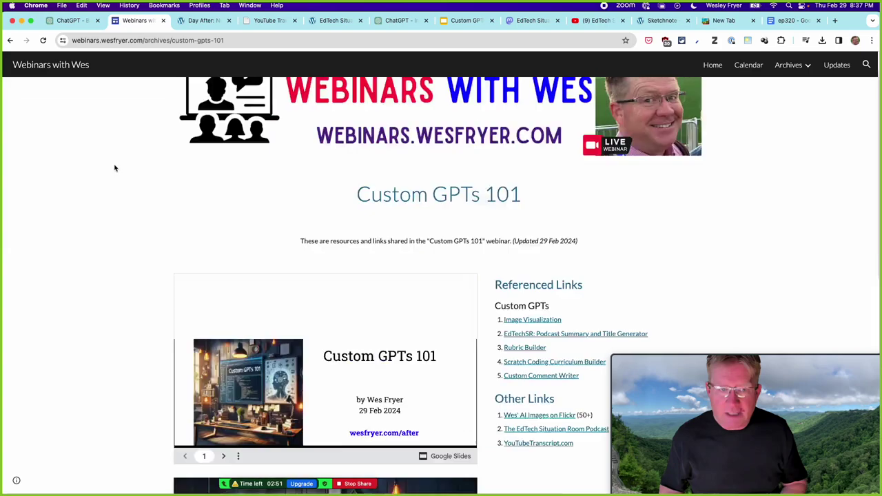
# - Go to the site's home page, review Upcoming Webinars, and stop the Zoom screen share
pyautogui.click(710, 65)
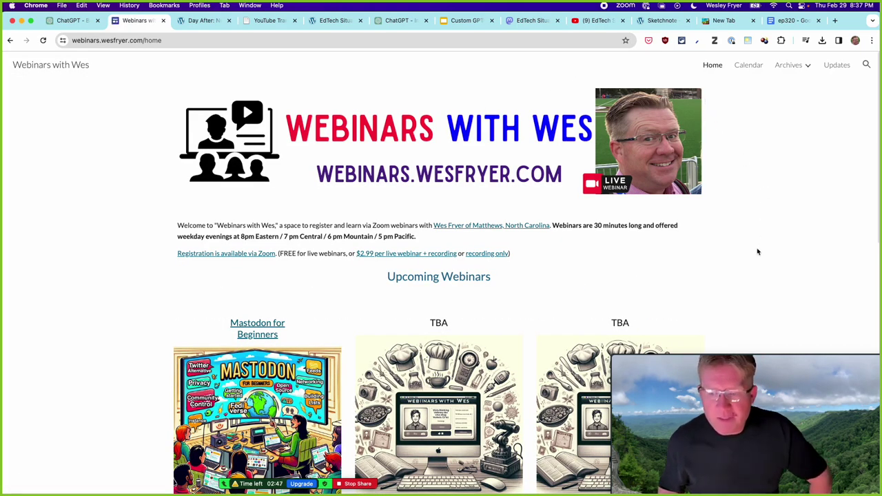
pyautogui.scroll(-5, 423, 322)
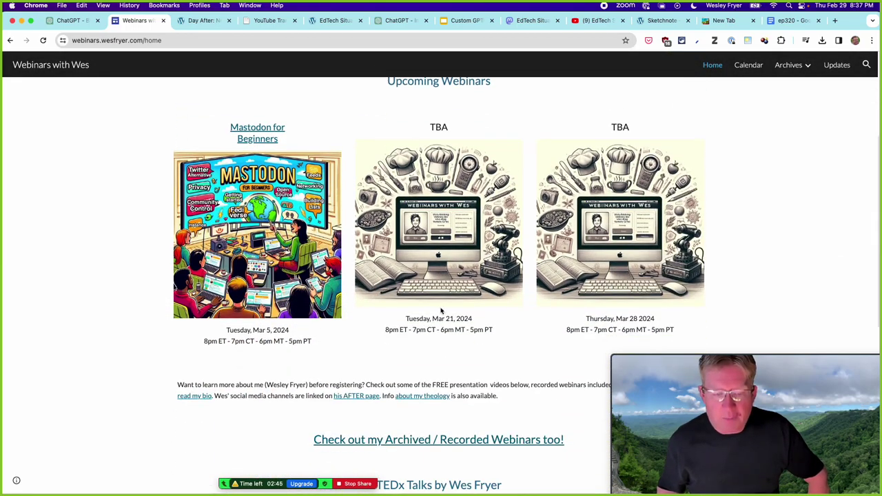
pyautogui.scroll(2, 457, 243)
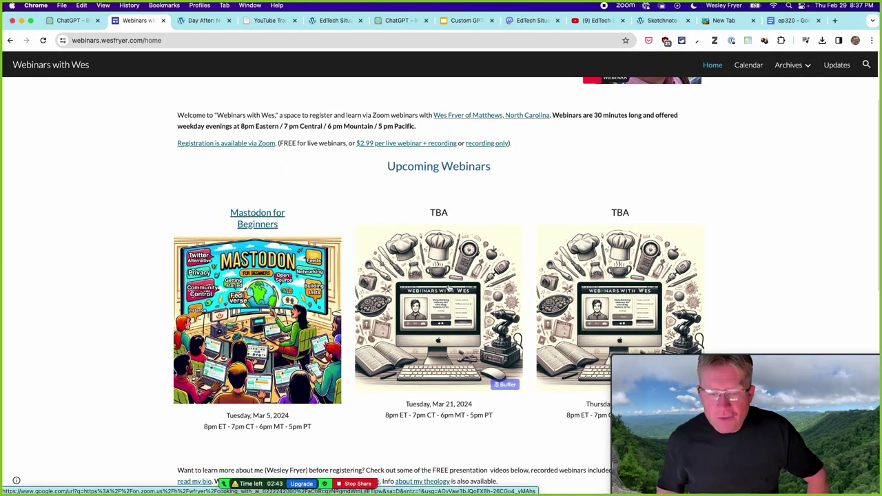
pyautogui.scroll(-3, 449, 288)
pyautogui.scroll(4, 449, 287)
pyautogui.scroll(-2, 449, 287)
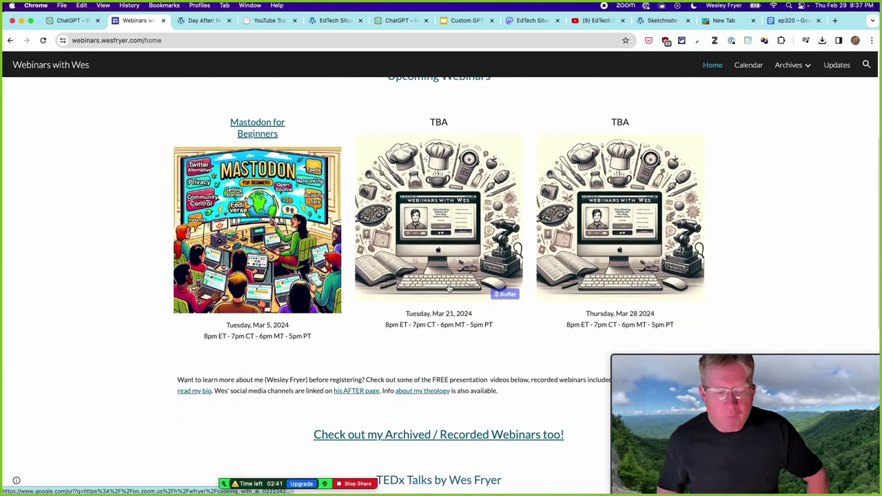
pyautogui.scroll(3, 448, 288)
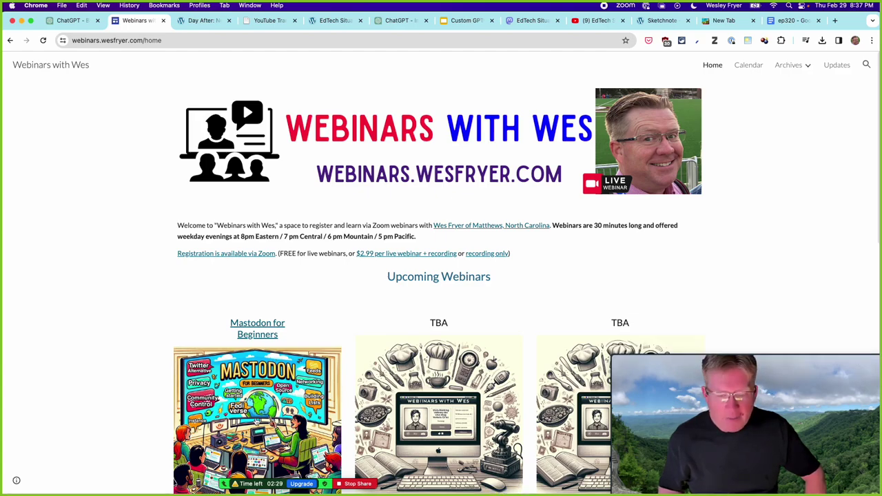
pyautogui.click(353, 484)
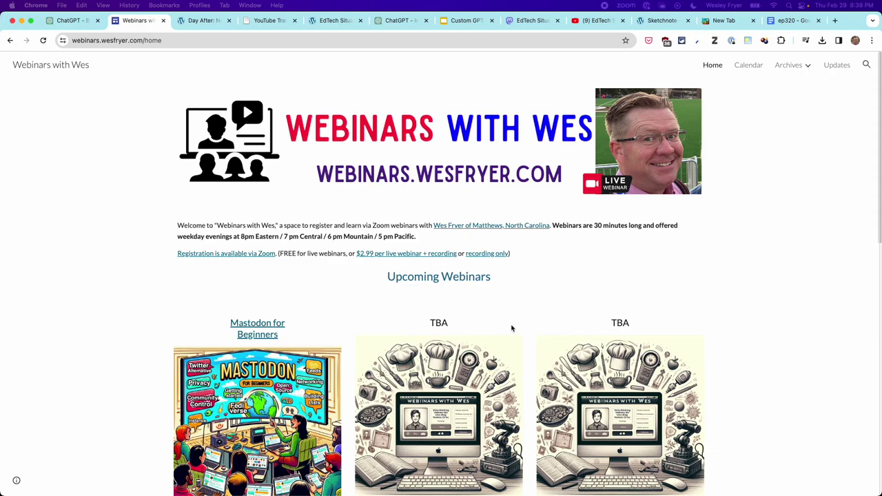
# - Open Archives > Custom GPTs 101 and follow its social media links link at the bottom
pyautogui.scroll(-15, 600, 285)
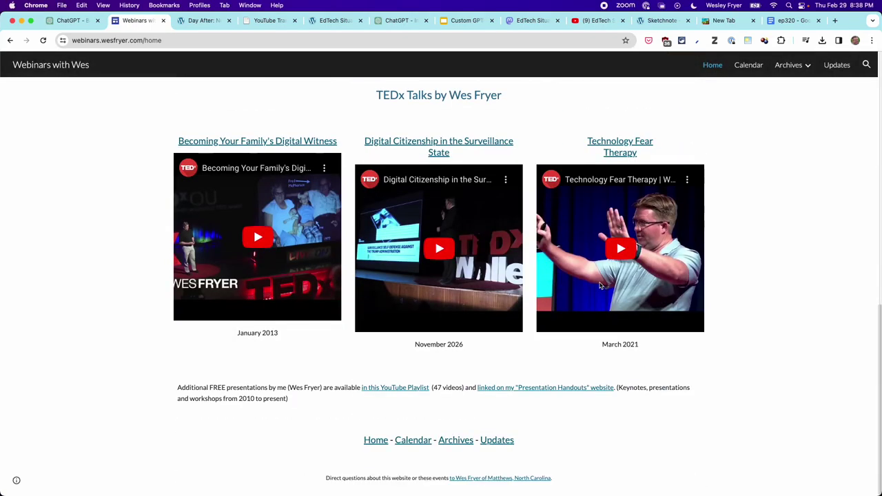
pyautogui.scroll(15, 463, 398)
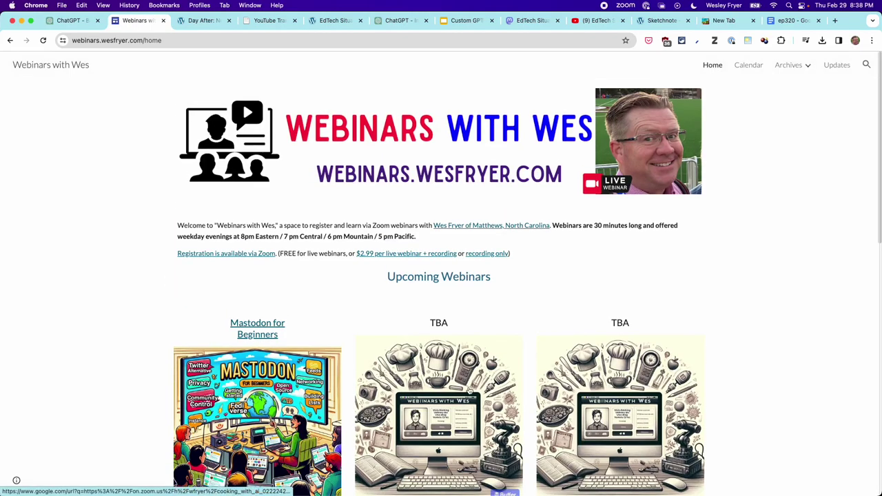
pyautogui.scroll(-15, 463, 315)
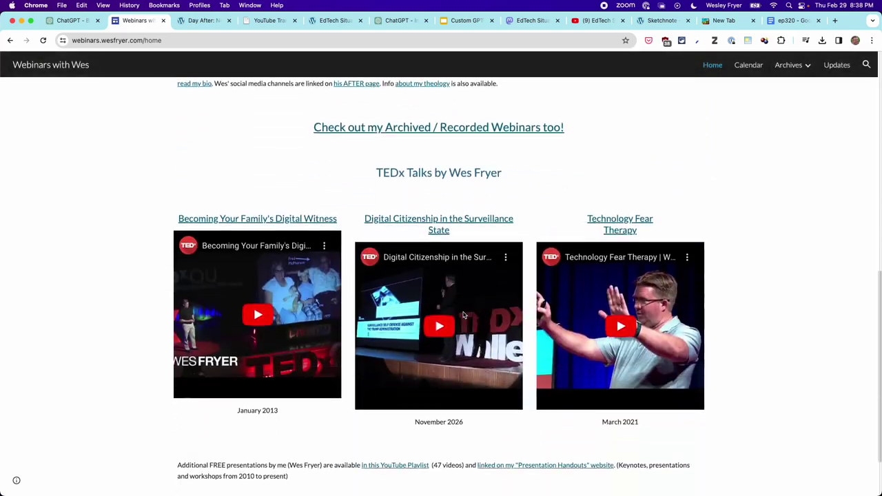
pyautogui.scroll(15, 464, 314)
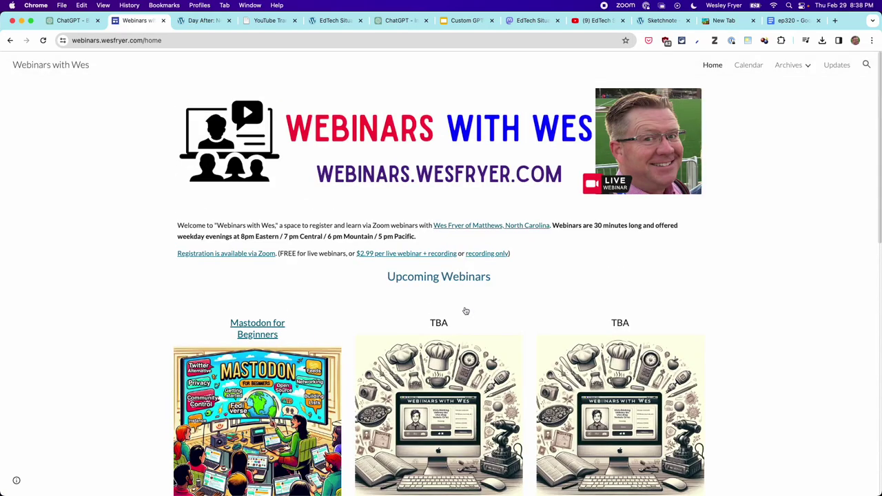
pyautogui.moveTo(789, 64)
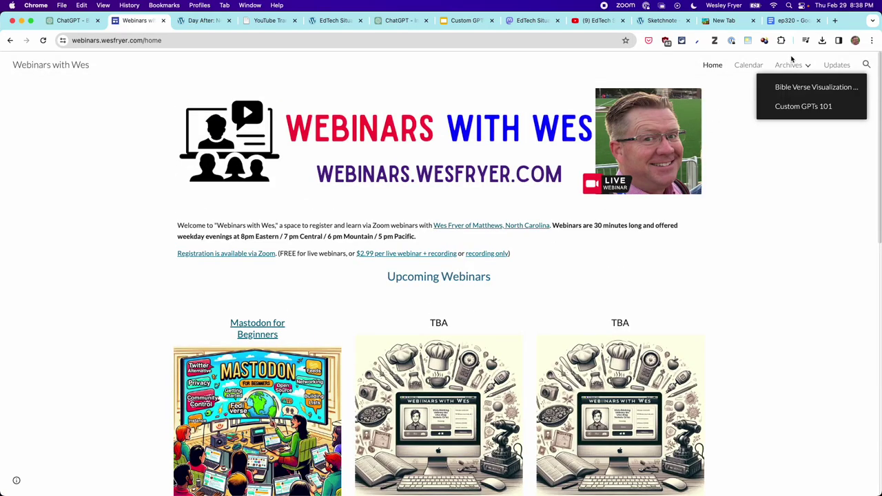
pyautogui.click(797, 107)
pyautogui.scroll(-15, 738, 270)
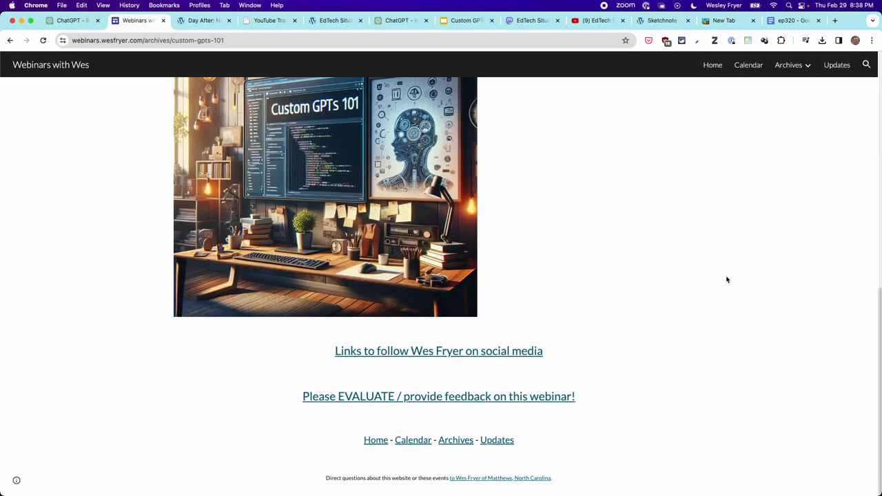
pyautogui.click(442, 353)
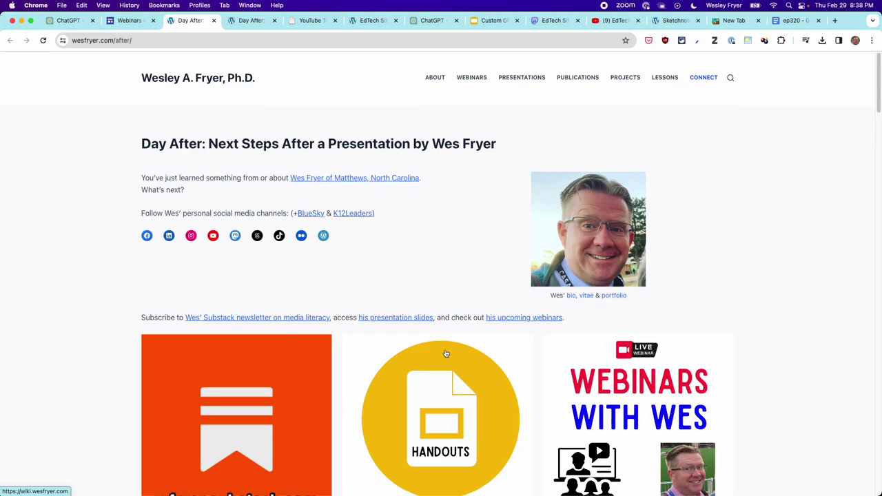
# - Scroll the Day After page to Christian Writing Projects and open 'Pocket Share Jesus'
pyautogui.scroll(-15, 439, 173)
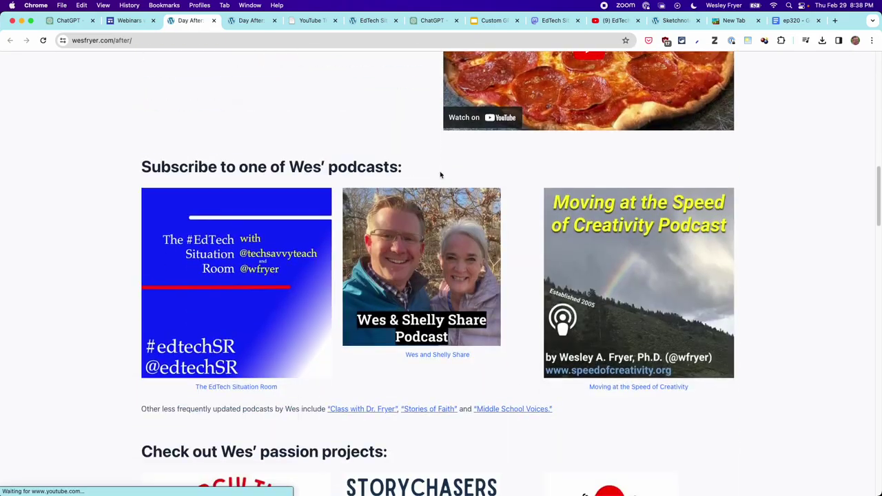
pyautogui.scroll(-10, 440, 175)
pyautogui.scroll(-10, 440, 175)
pyautogui.scroll(-2, 440, 175)
pyautogui.scroll(2, 439, 174)
pyautogui.scroll(-10, 438, 177)
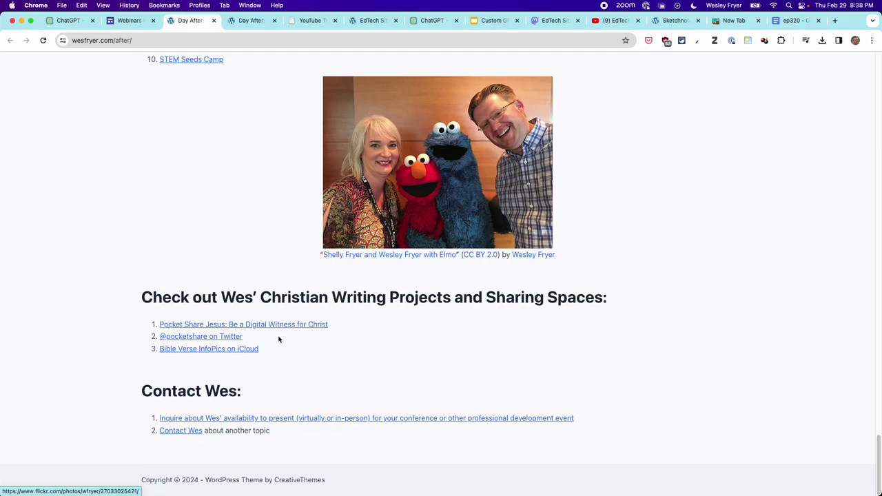
pyautogui.click(251, 329)
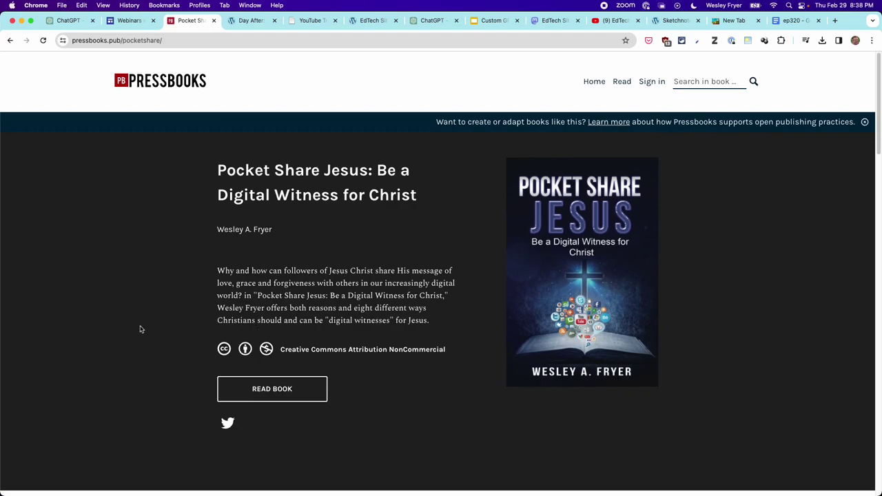
# - Read 'Pocket Share Jesus' chapter 7, Sketchnote, under II. Projects, then return to the Custom GPTs 101 page
pyautogui.click(290, 387)
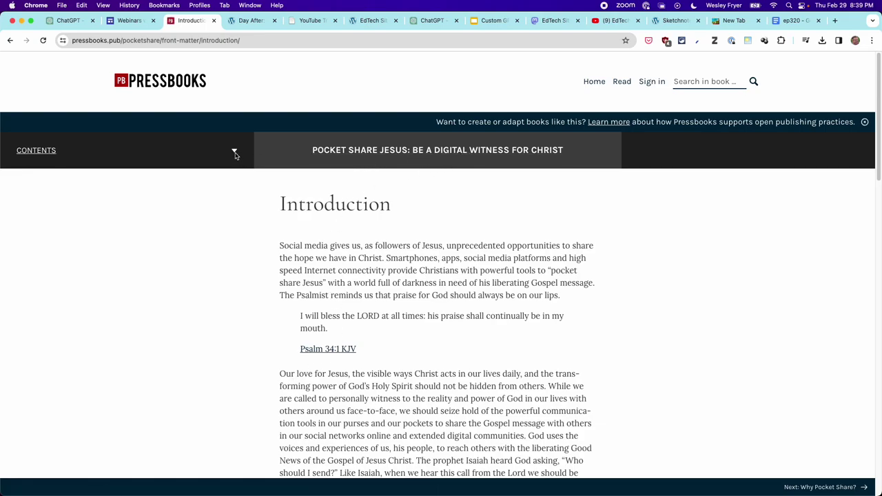
pyautogui.click(235, 152)
pyautogui.click(238, 233)
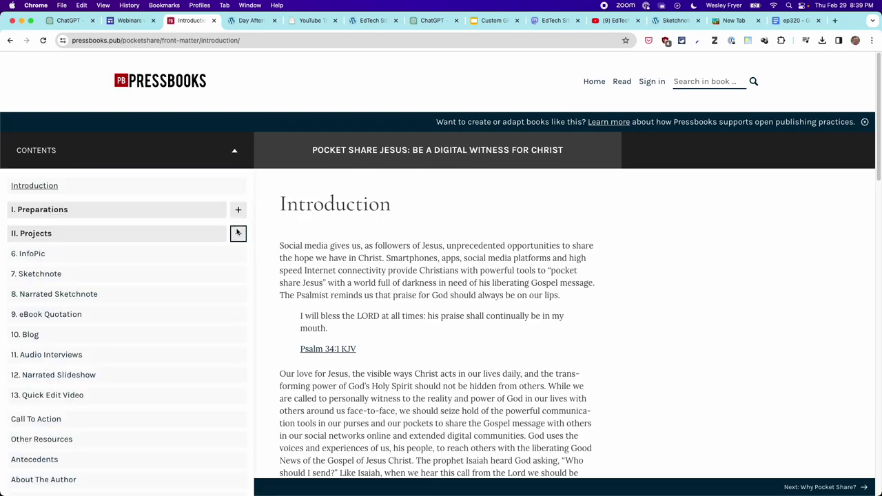
pyautogui.click(43, 279)
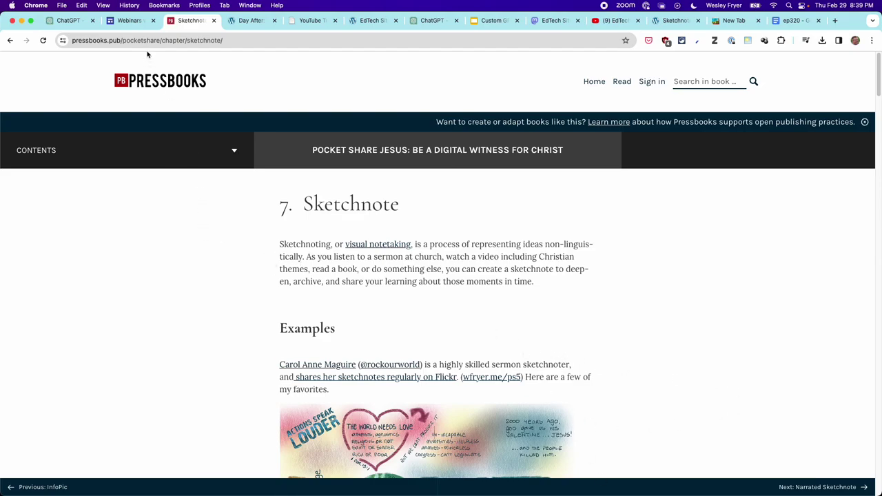
pyautogui.click(138, 21)
pyautogui.scroll(15, 134, 106)
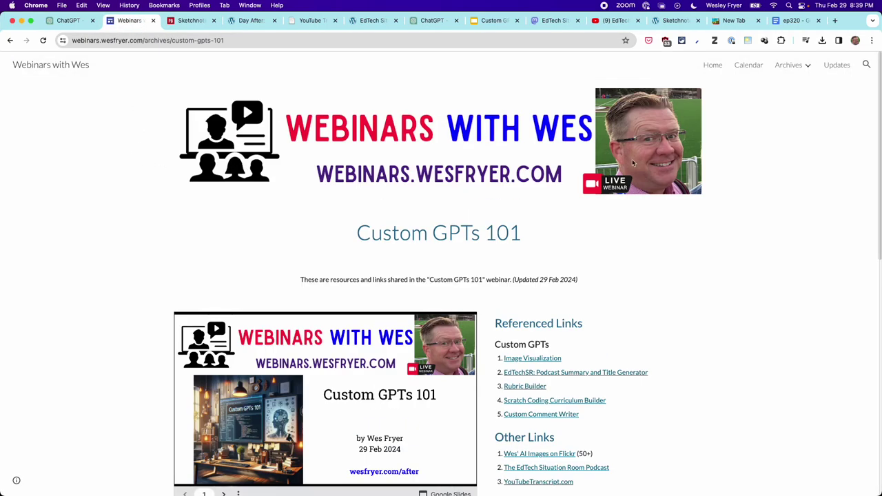
# - Go Home, then show slide 1 of the 'Custom GPTs 101 (29 Feb 2024)' deck
pyautogui.click(712, 65)
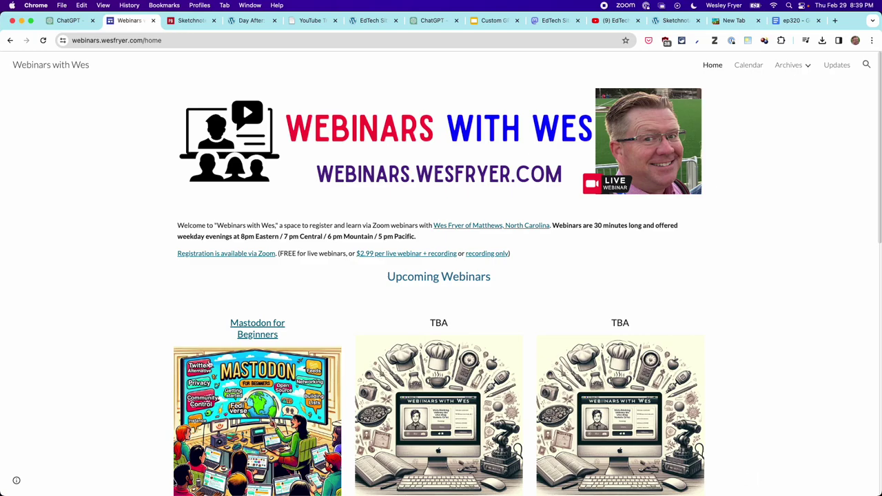
pyautogui.click(482, 22)
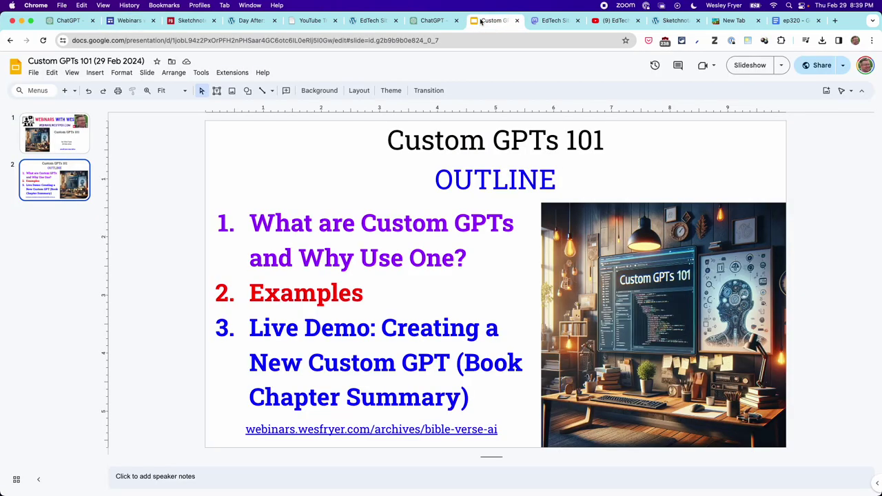
pyautogui.click(61, 137)
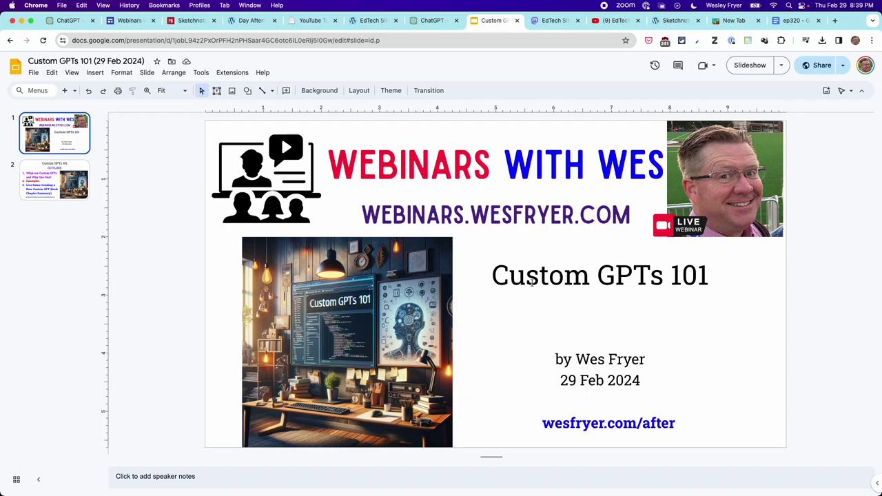